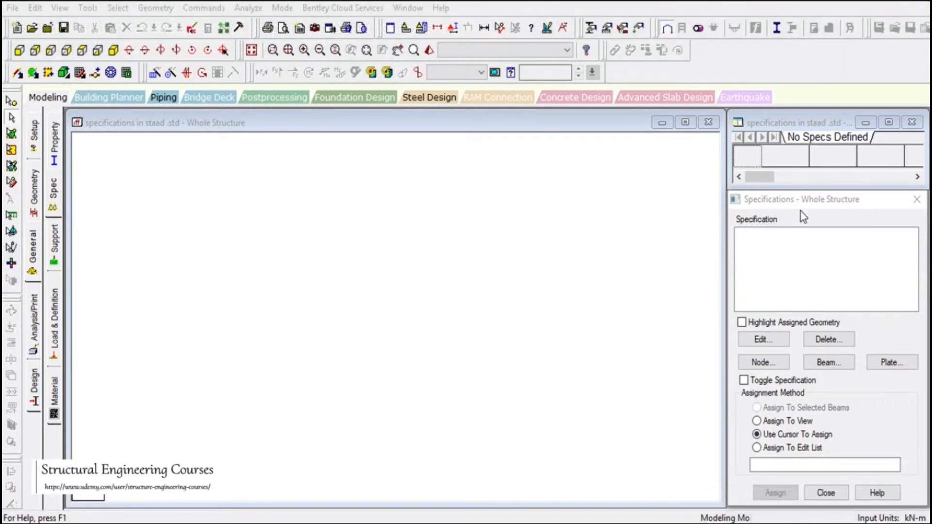
- Review the node specification settings, including the floor diaphragm options
left_click(31, 249)
left_click(49, 190)
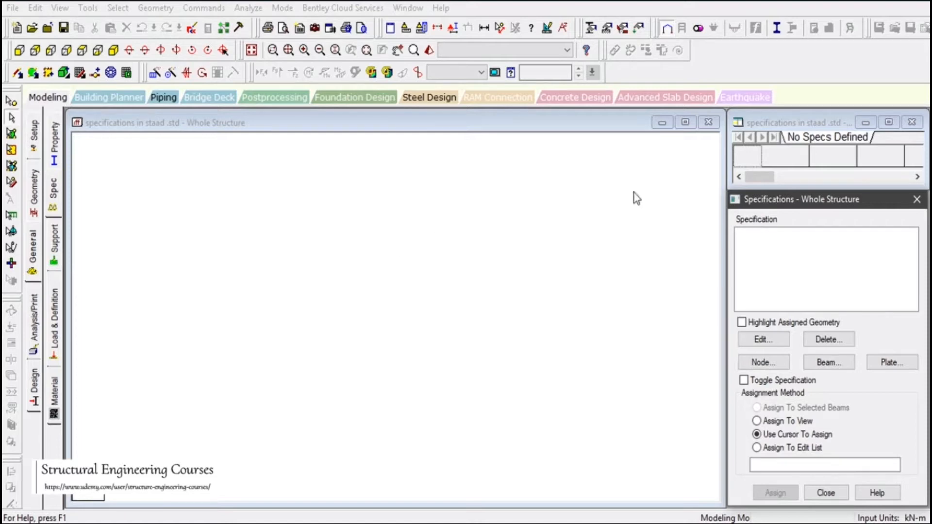
left_click_drag(785, 201, 789, 123)
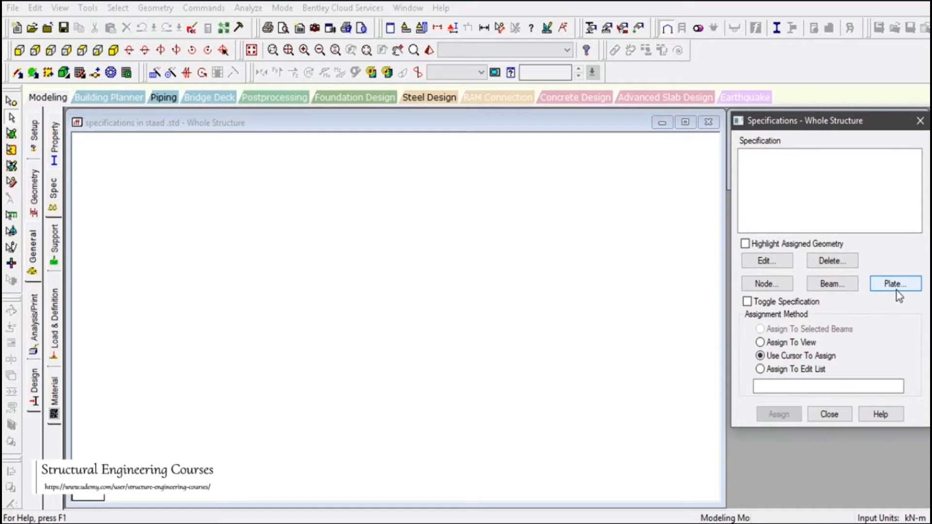
left_click(766, 285)
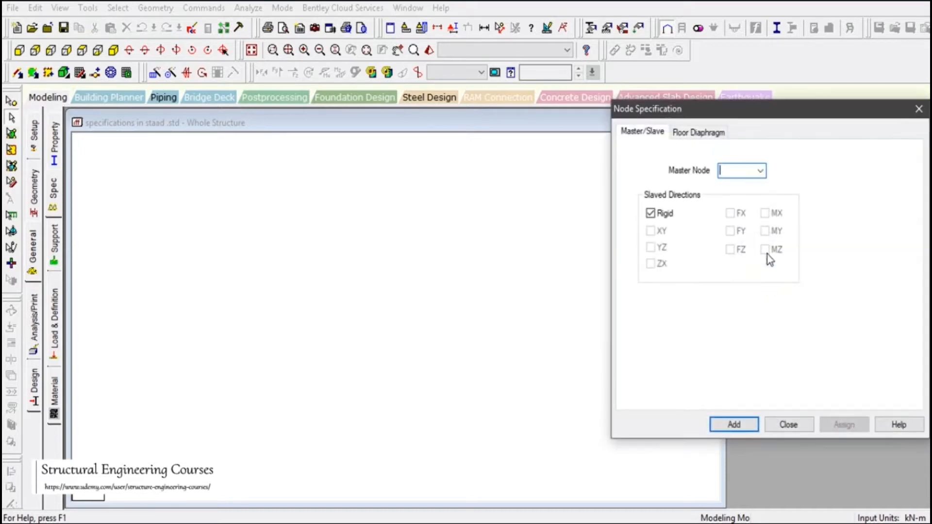
left_click(699, 133)
left_click(918, 109)
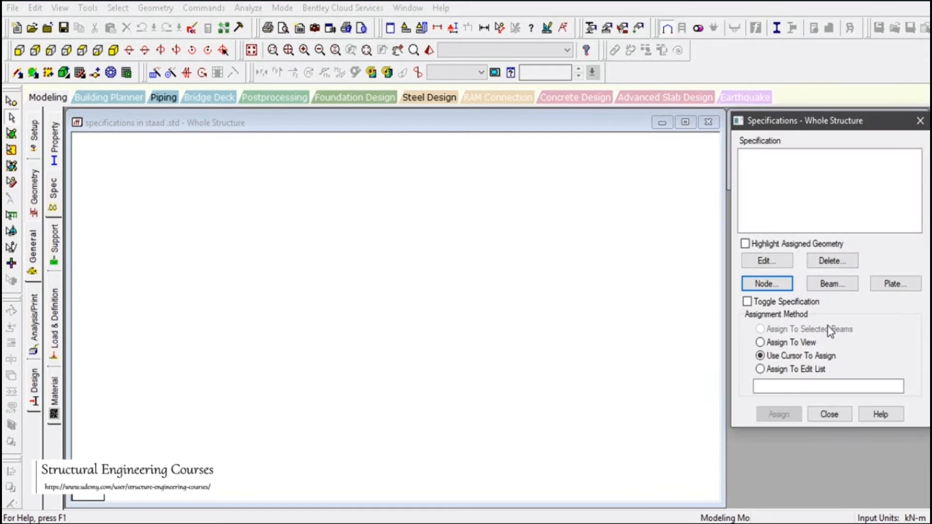
- Browse the member specification options: offsets, cable, truss, inactive, tension- and compression-only
left_click(832, 284)
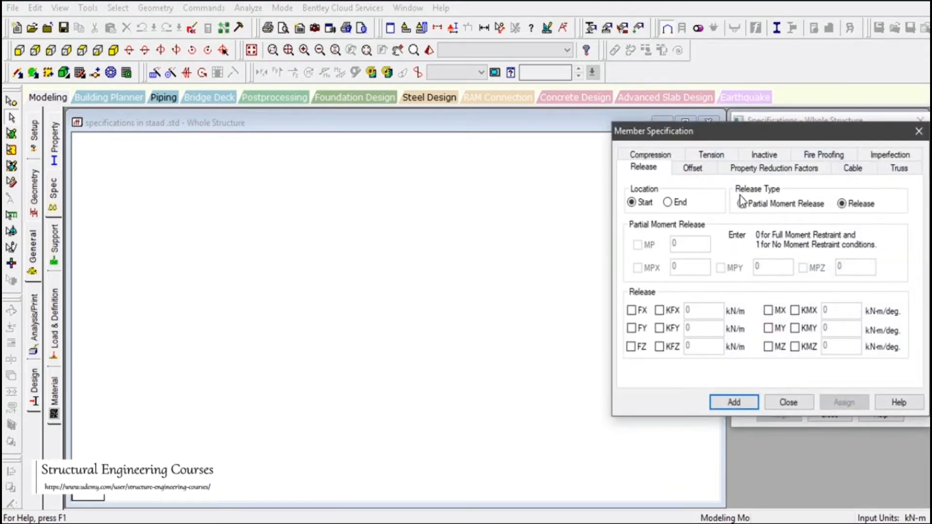
left_click(693, 168)
left_click(761, 169)
left_click(852, 169)
left_click(894, 170)
left_click(890, 155)
left_click(824, 169)
left_click(764, 169)
left_click(721, 171)
left_click(640, 171)
left_click(791, 403)
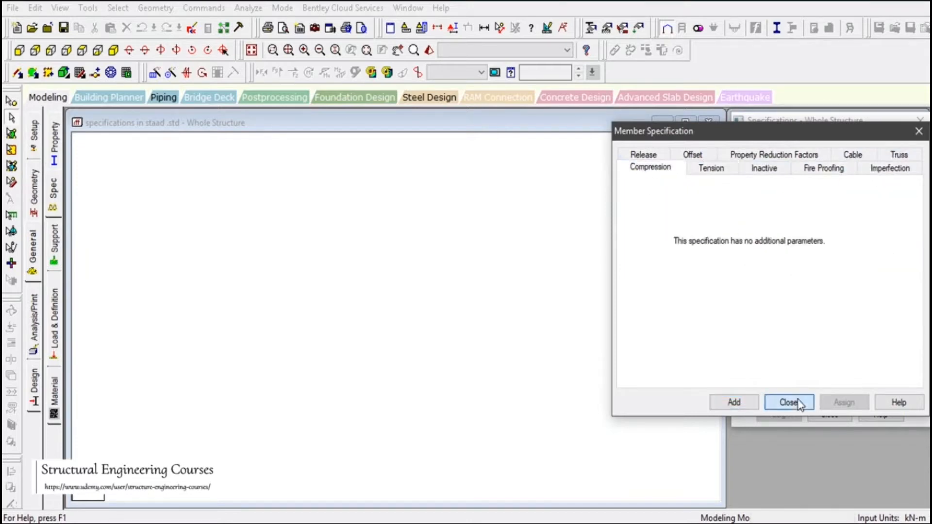
- Review the plate specification options such as Ignore Inplane Rotation, Plane Stress and Rigid Inplane Rotation
left_click(883, 285)
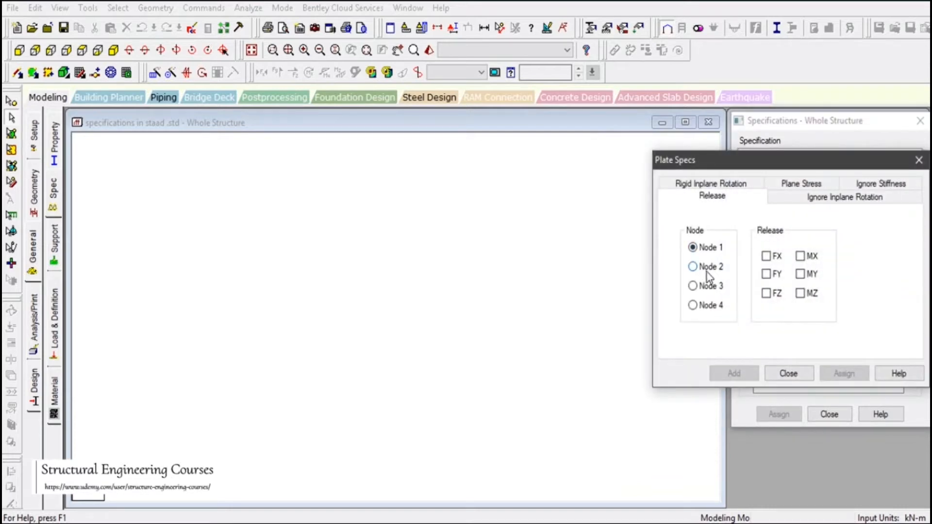
left_click(811, 201)
left_click(879, 183)
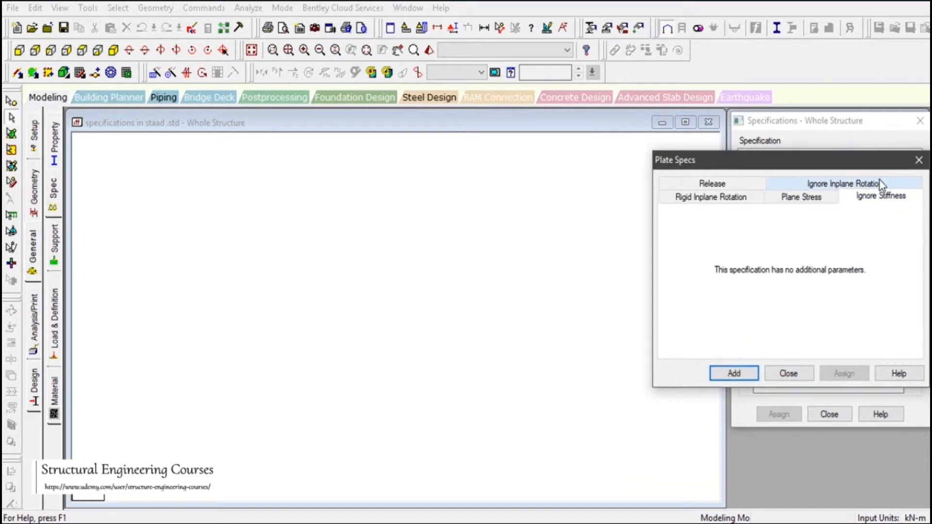
left_click(802, 199)
left_click(713, 199)
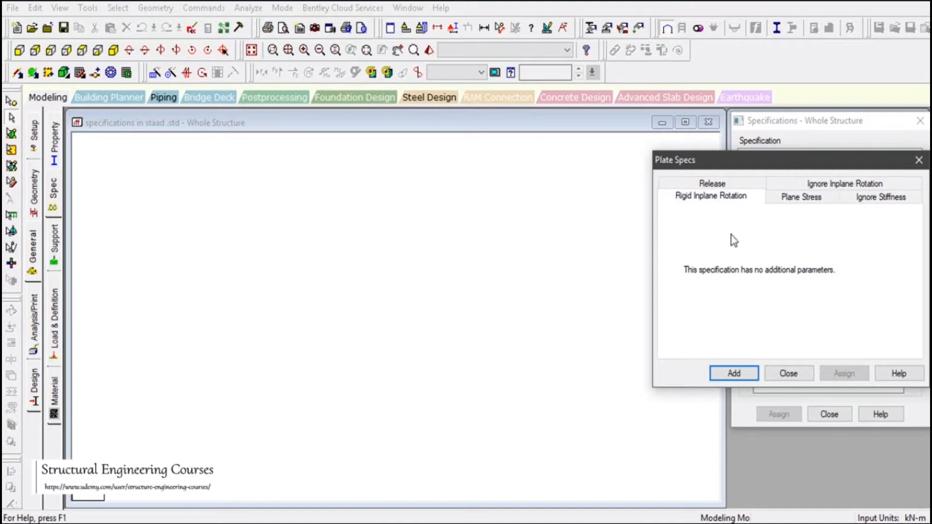
left_click(788, 375)
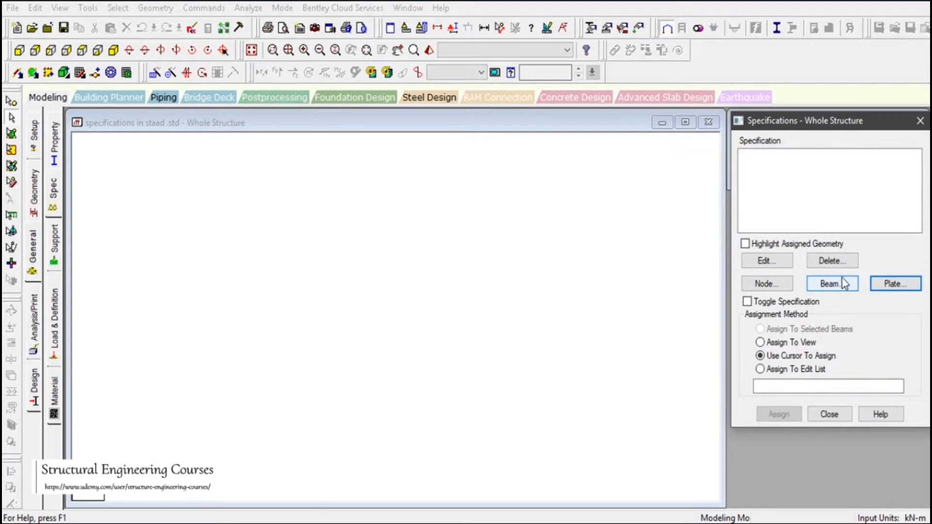
left_click(526, 264)
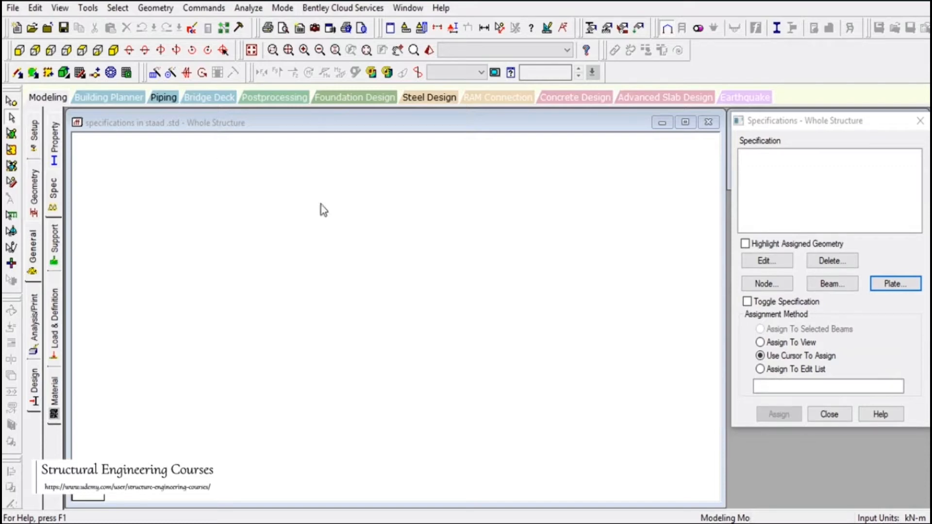
- In the STAAD Editor, add 'units meter kn' after the INPUT WIDTH 79 line
left_click(193, 33)
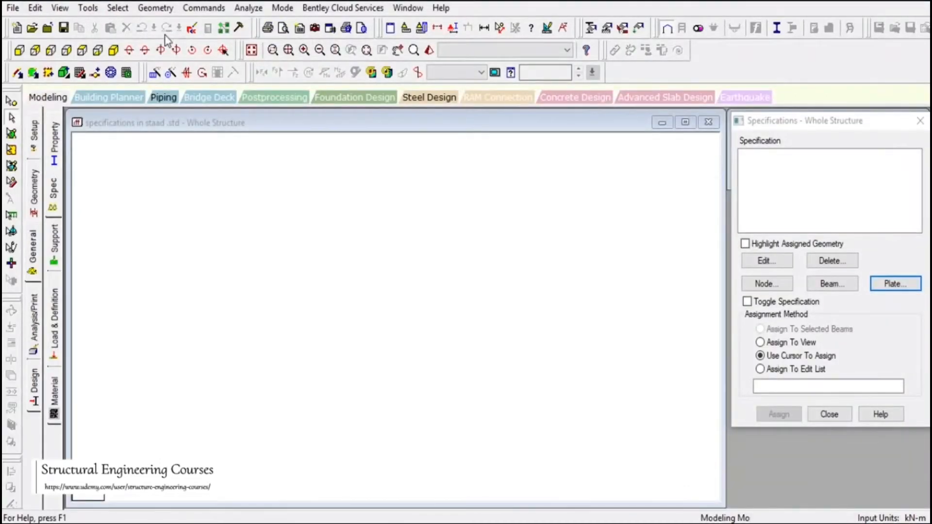
left_click(192, 29)
left_click(90, 89)
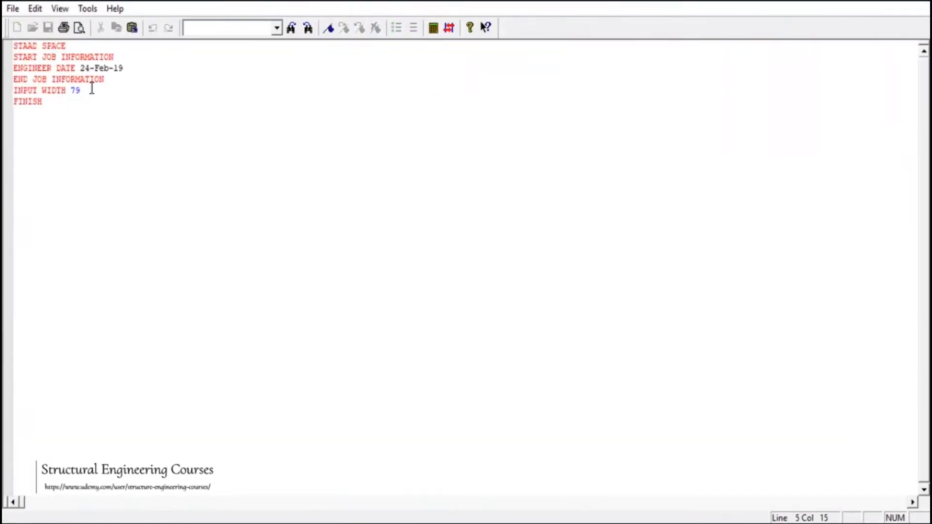
key("Return")
type("units meter kn")
key("Return")
- Add 'joint coordinates' with joint '1 0 0 0', then save and close the editor
type("joint coordinates")
key("Return")
type("1 0 0 0")
key("ctrl+s")
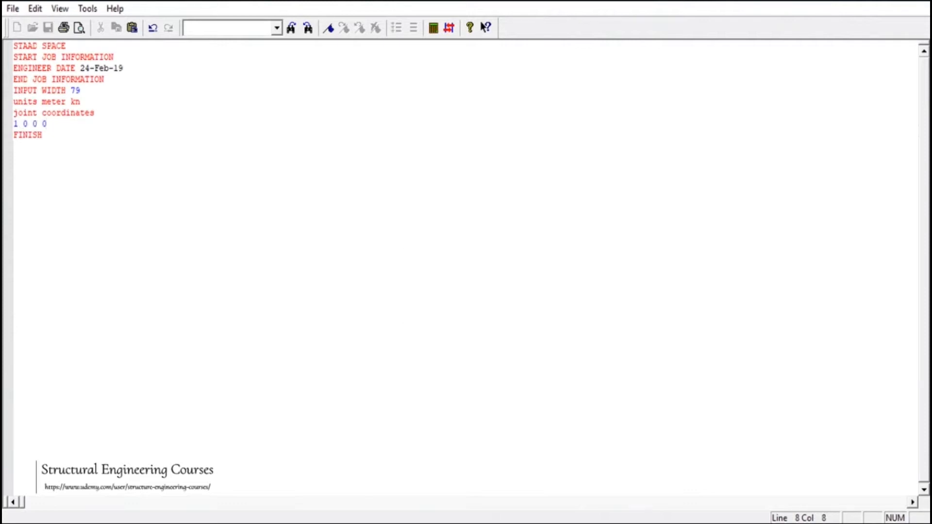
left_click(916, 2)
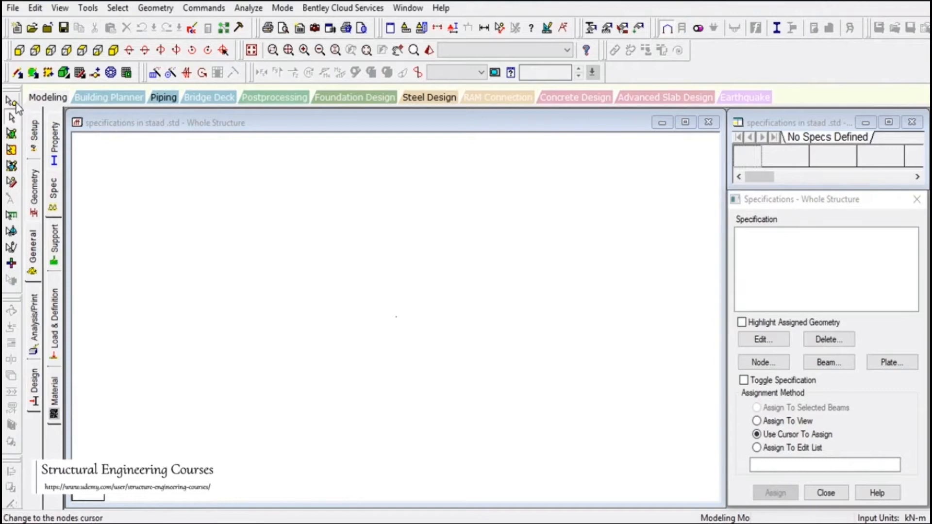
left_click(11, 101)
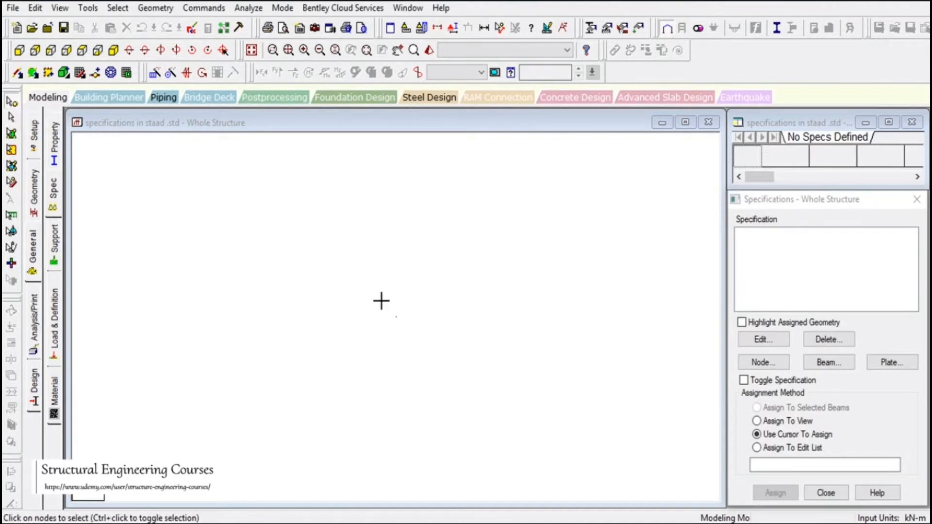
left_click(397, 317)
left_click(154, 8)
mouse_move(232, 44)
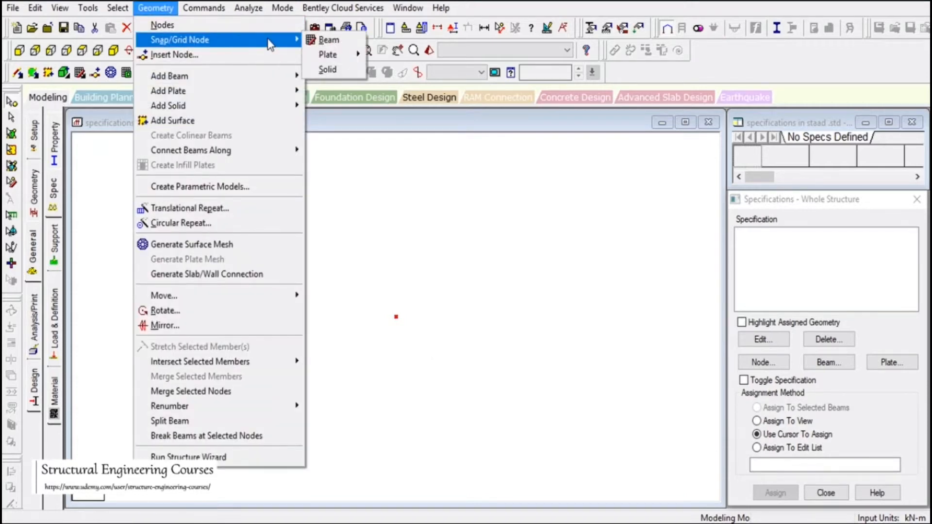
left_click(330, 40)
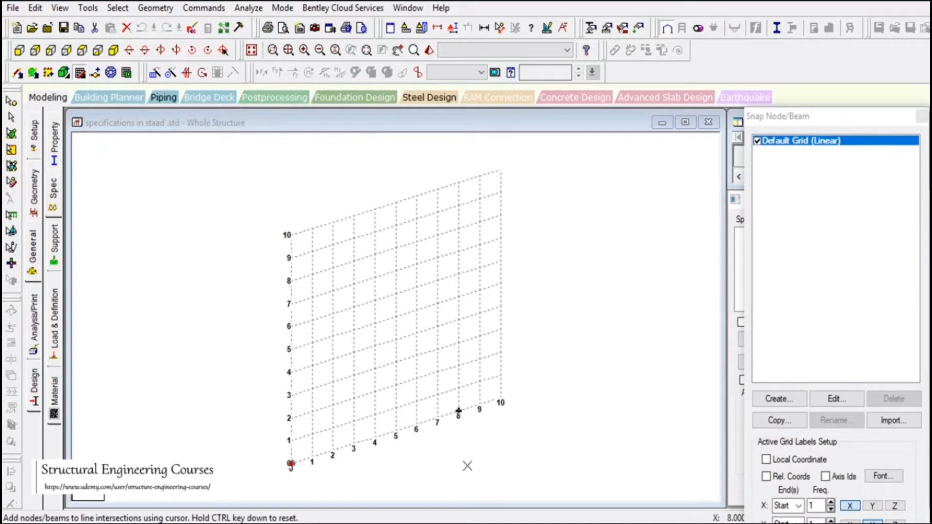
left_click(879, 123)
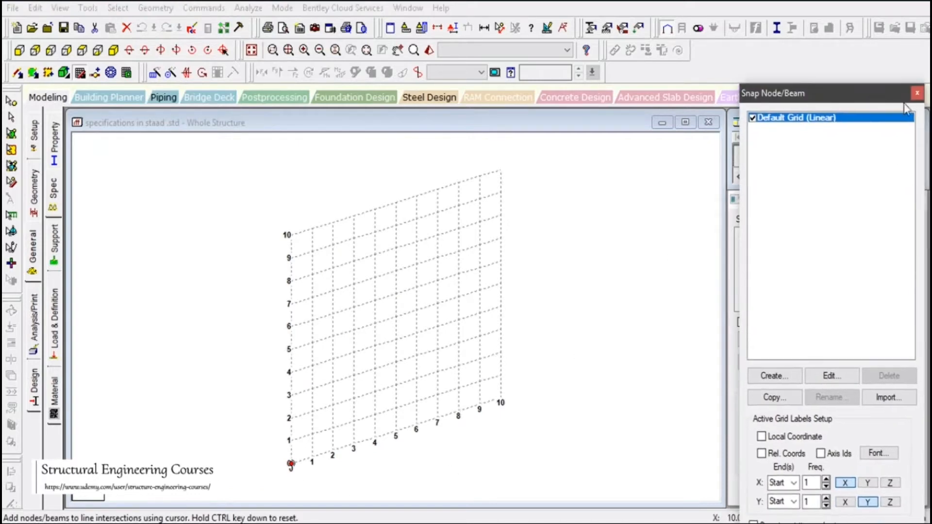
left_click(922, 116)
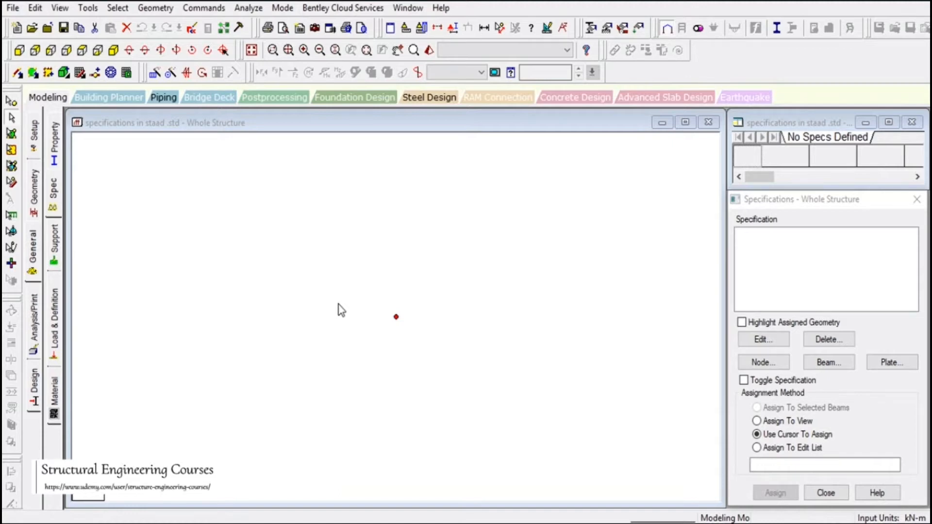
left_click(11, 101)
- Copy the origin node and paste it 6 m along X to create the second base node
left_click_drag(280, 291, 452, 393)
key("ctrl+c")
key("ctrl+v")
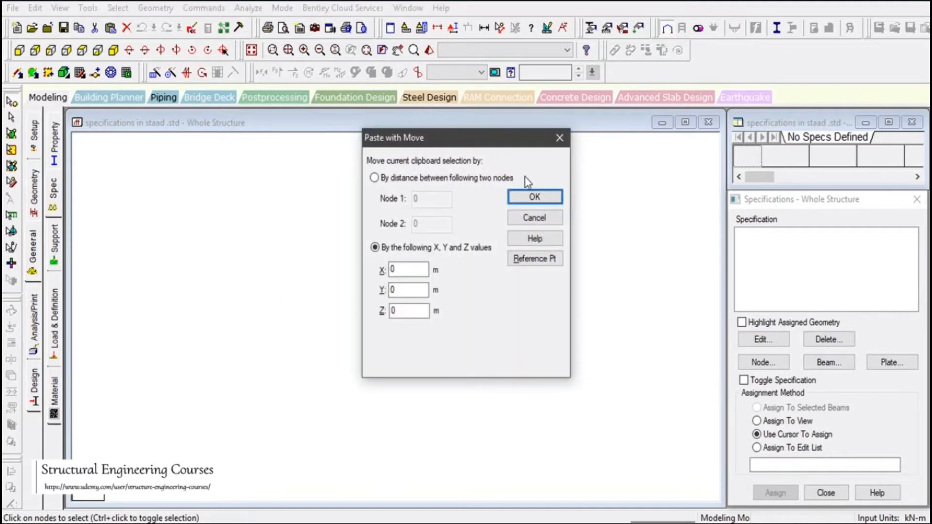
left_click_drag(454, 141, 578, 136)
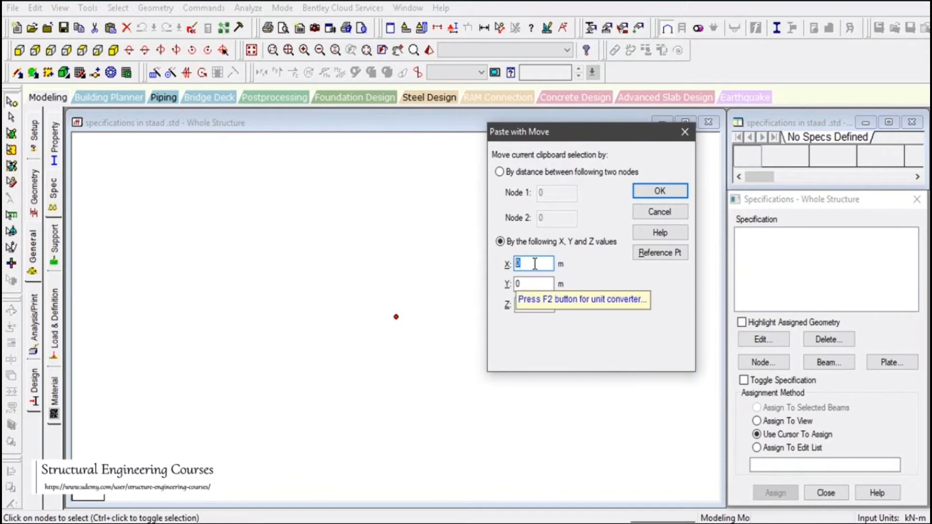
type("6")
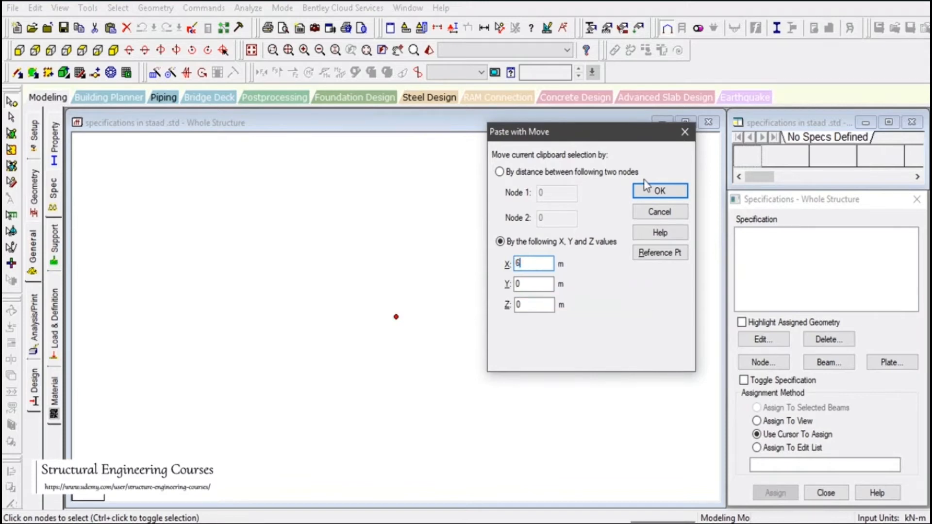
left_click(652, 192)
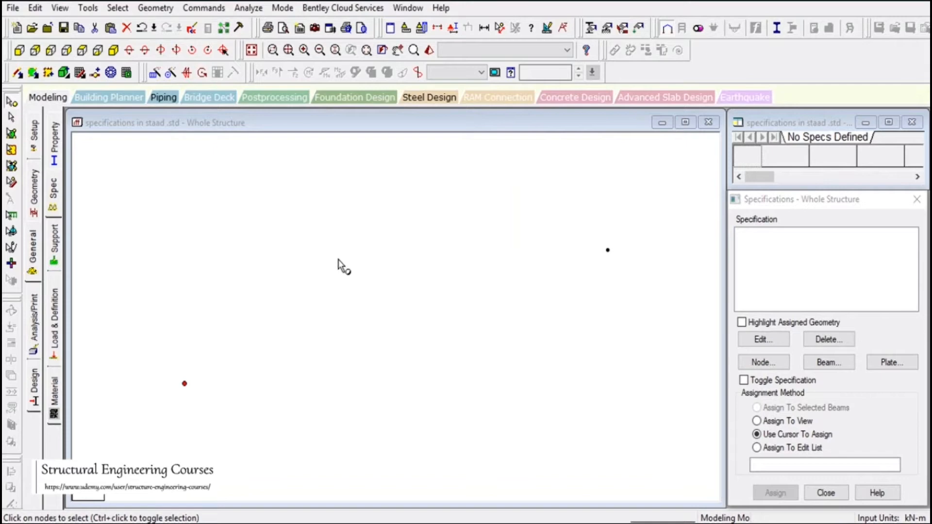
- Copy both base nodes and paste them with a Y offset of 5 m as column tops
left_click_drag(194, 189, 704, 466)
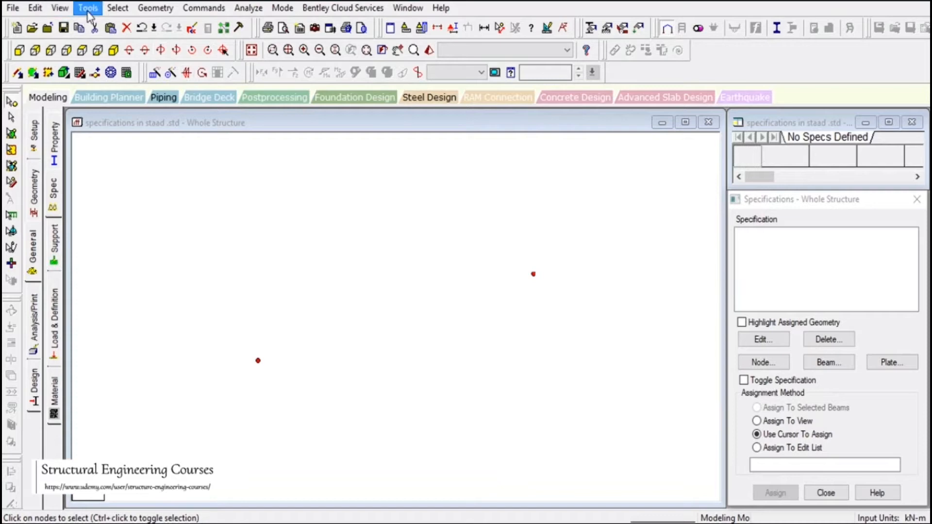
left_click(156, 9)
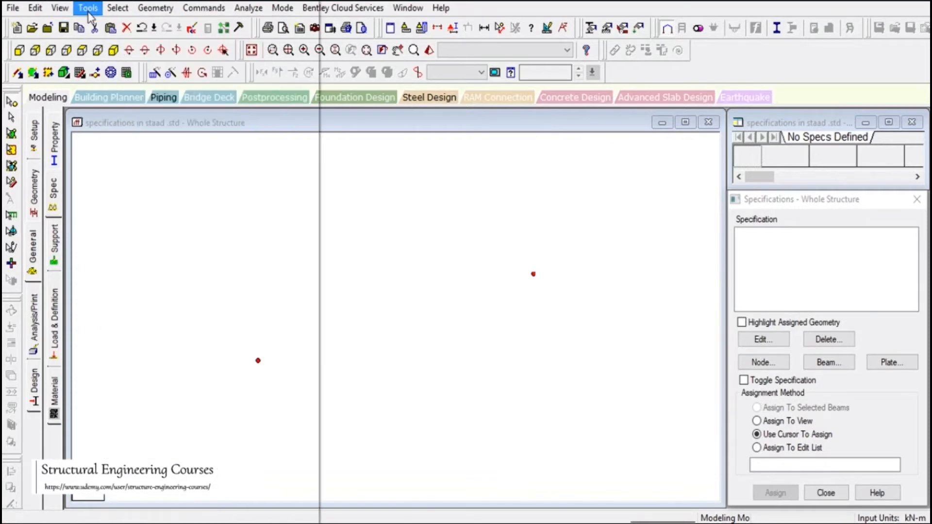
left_click(60, 8)
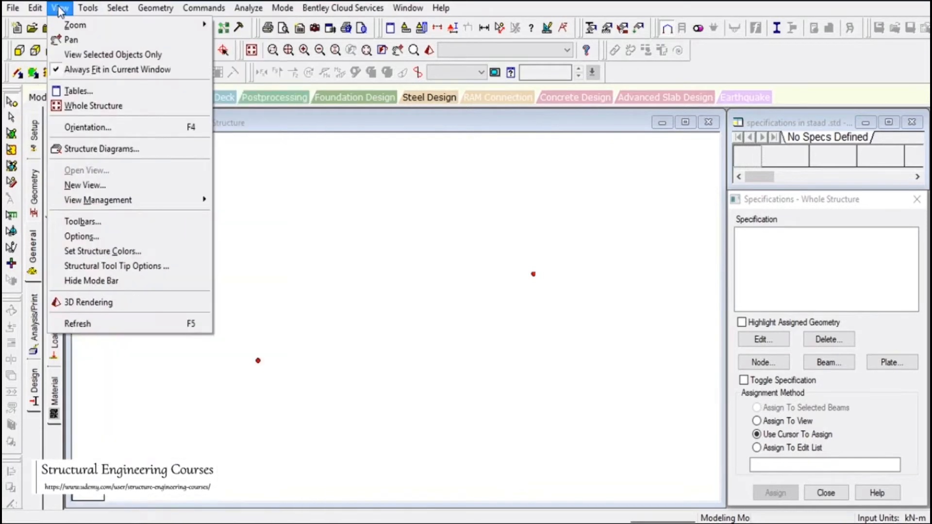
mouse_move(39, 11)
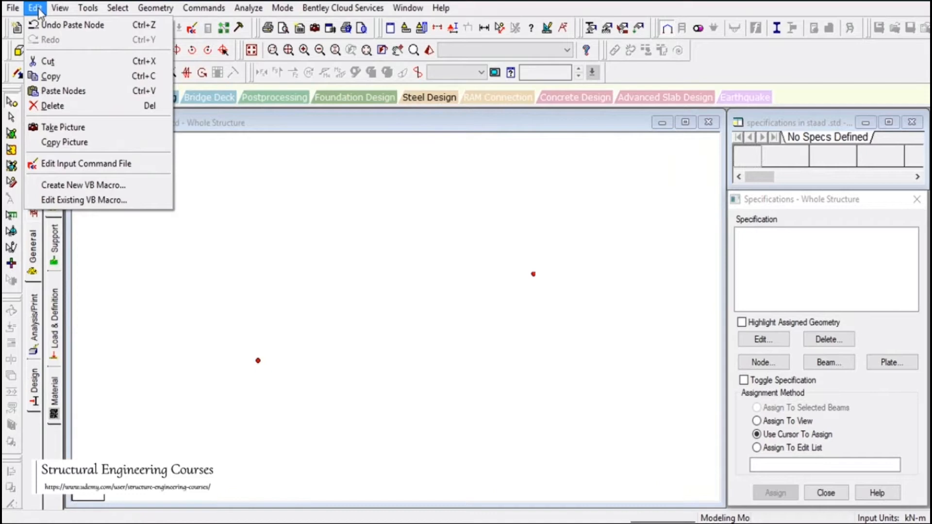
left_click(46, 76)
left_click(36, 8)
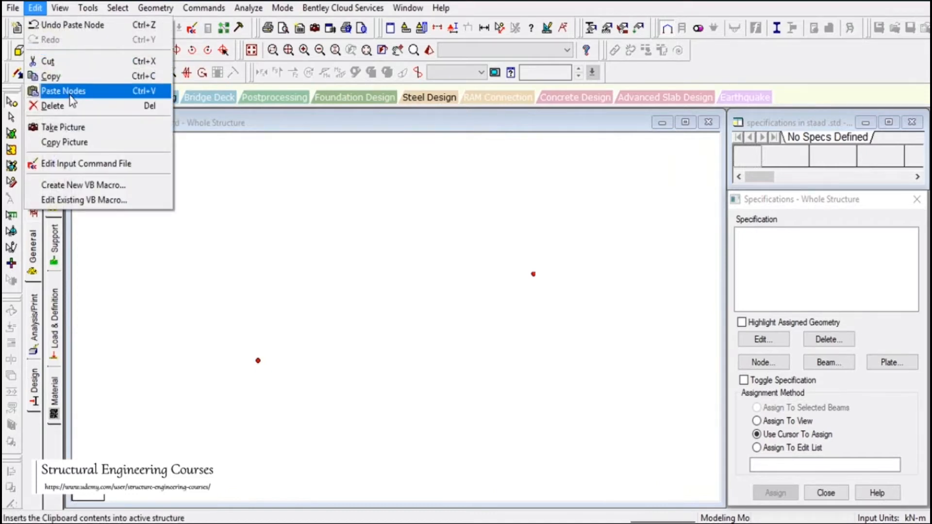
left_click(158, 91)
double_click(394, 290)
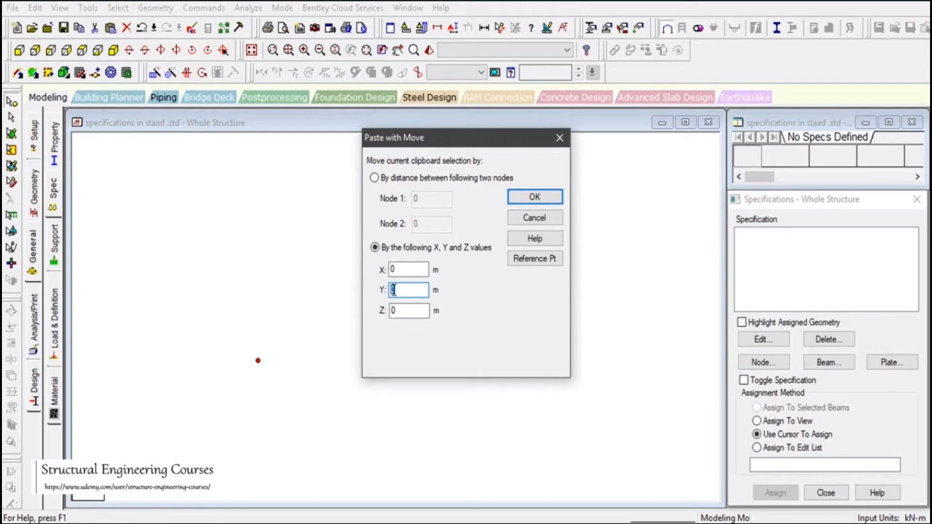
left_click(534, 196)
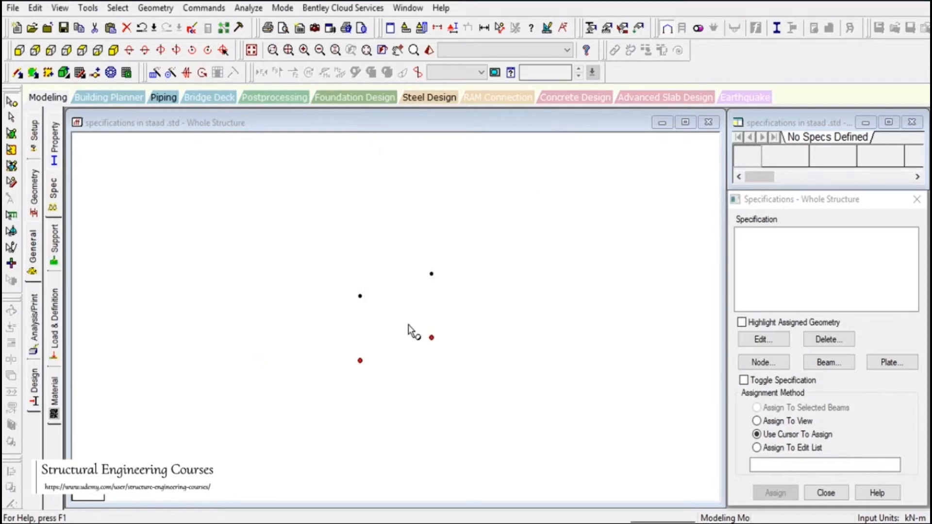
scroll(412, 325, "up", 2)
left_click(18, 73)
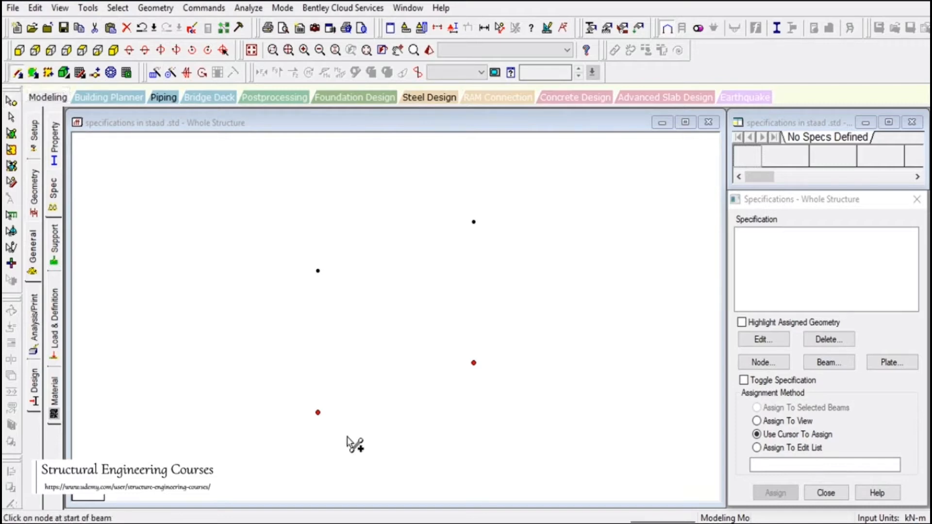
- Draw both columns and the sloping rafter between the four nodes, then select all three beams
left_click(318, 413)
left_click(318, 270)
left_click_drag(328, 277, 475, 364)
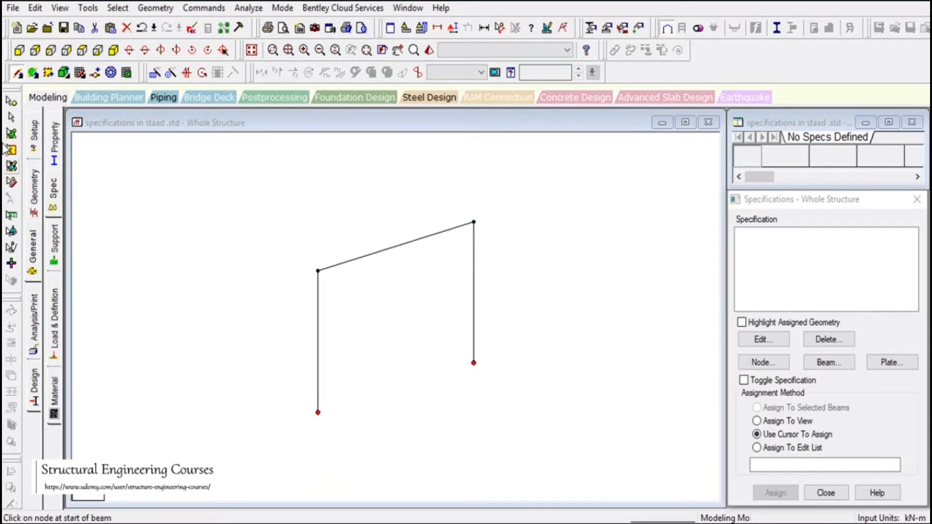
left_click(12, 118)
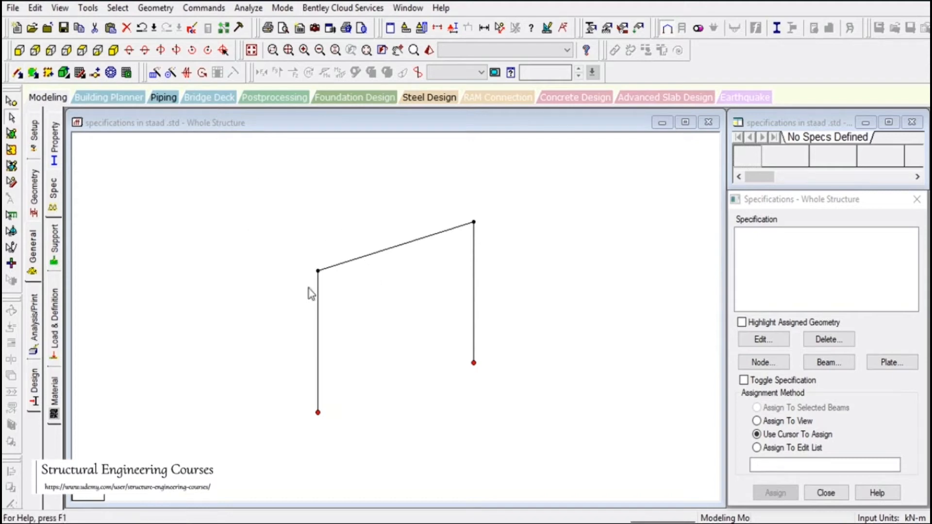
left_click_drag(258, 160, 606, 468)
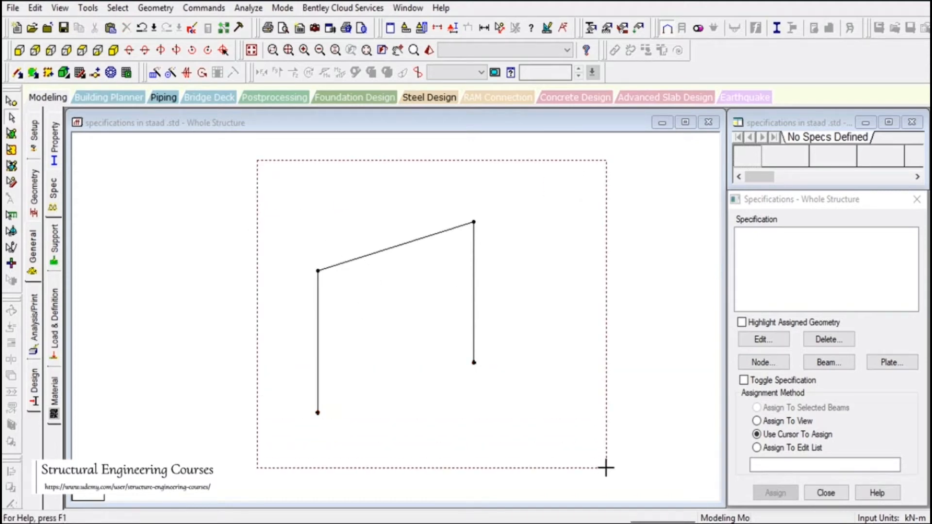
left_click_drag(606, 468, 606, 468)
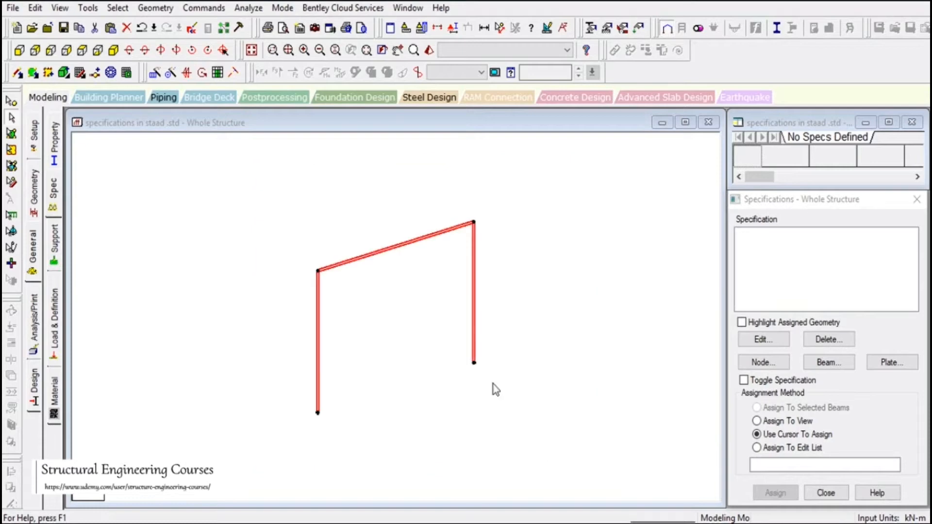
- Translationally repeat the frame once along Z at 5 m spacing with Link Steps enabled
left_click(154, 73)
left_click_drag(396, 173, 632, 71)
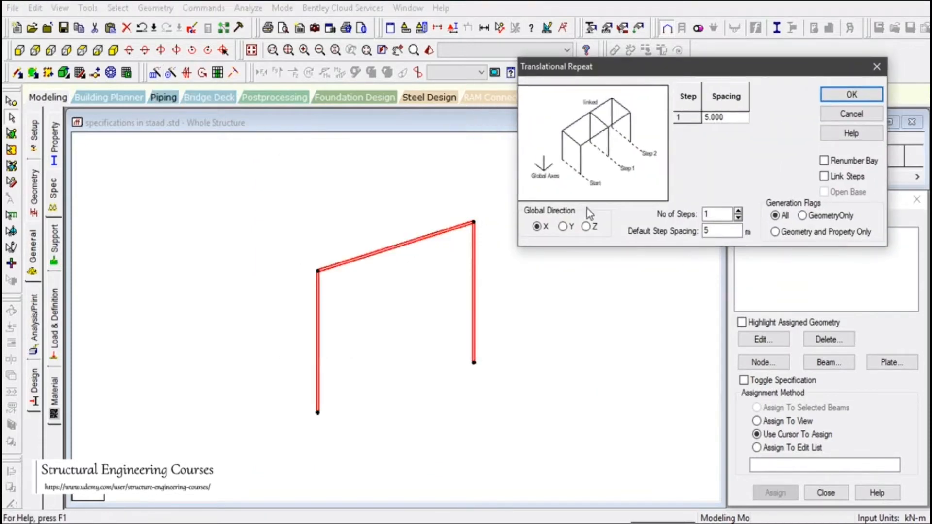
left_click_drag(710, 233, 663, 234)
left_click(587, 228)
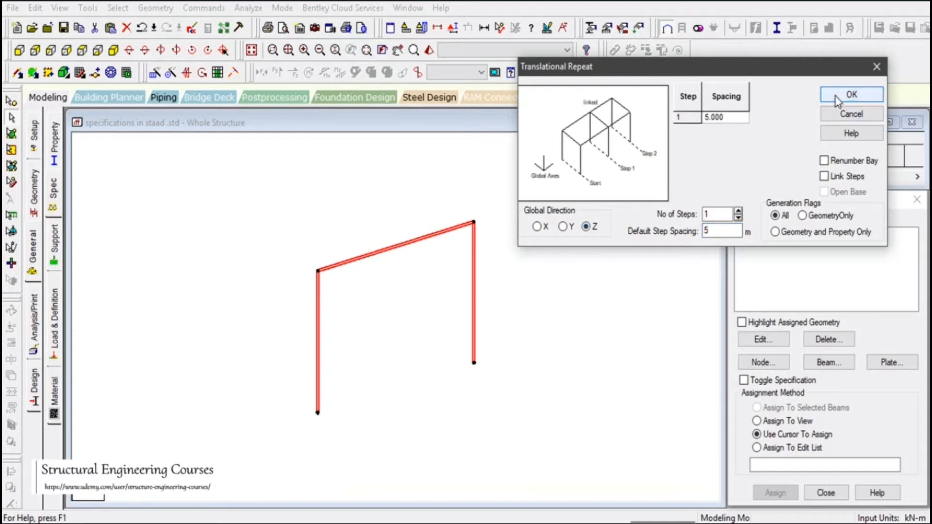
left_click(826, 177)
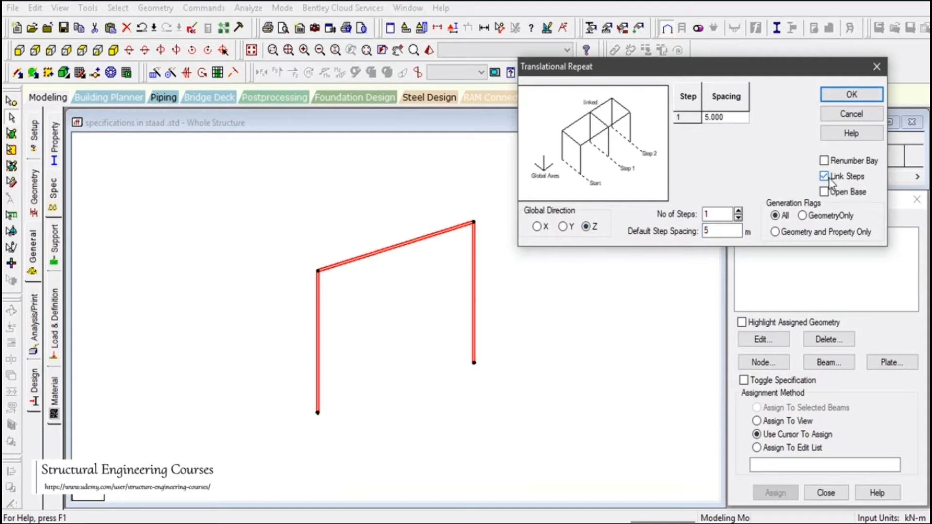
left_click(825, 177)
left_click(829, 178)
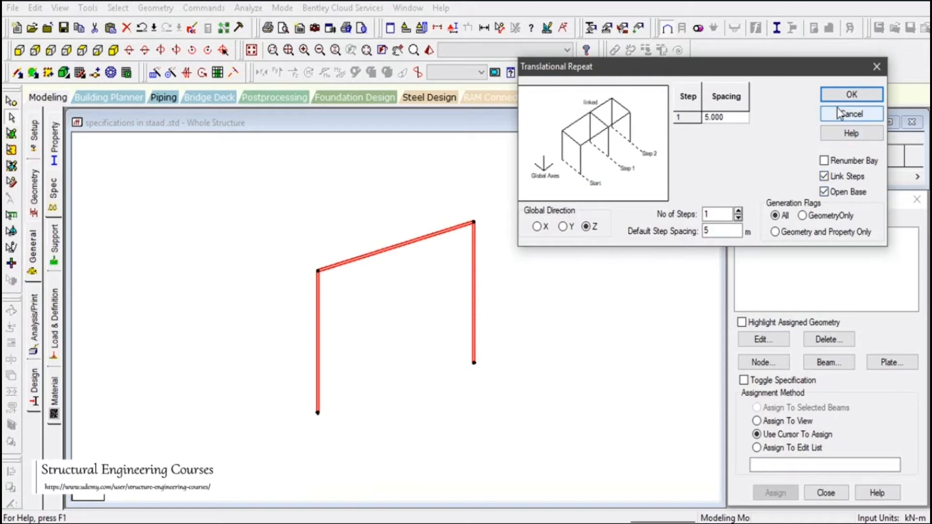
left_click(853, 95)
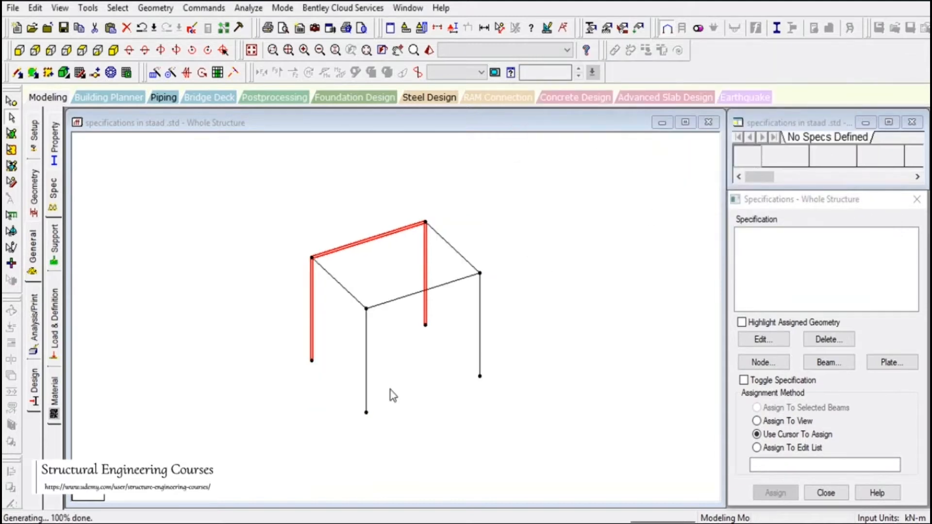
scroll(391, 391, "up", 2)
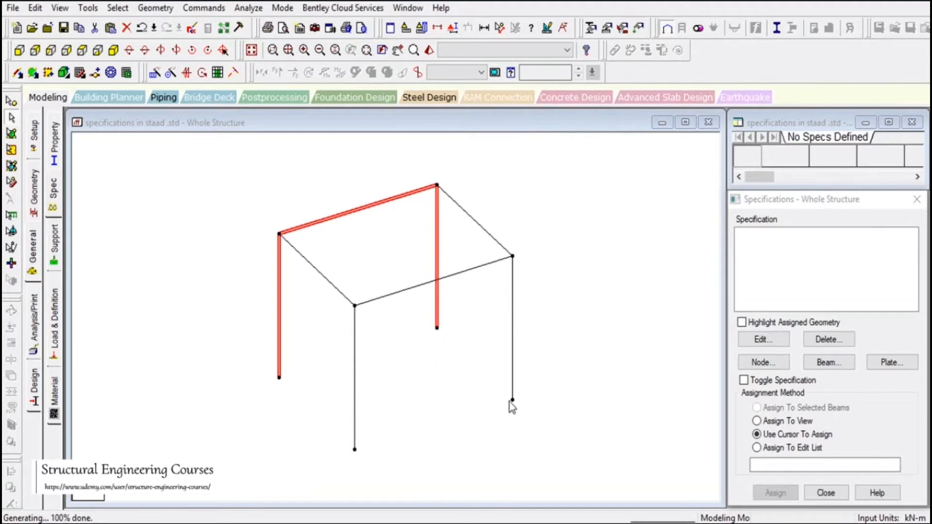
- Undo the repeat and regenerate the second frame 5 m along Z with Link Steps checked
left_click(142, 29)
left_click(155, 74)
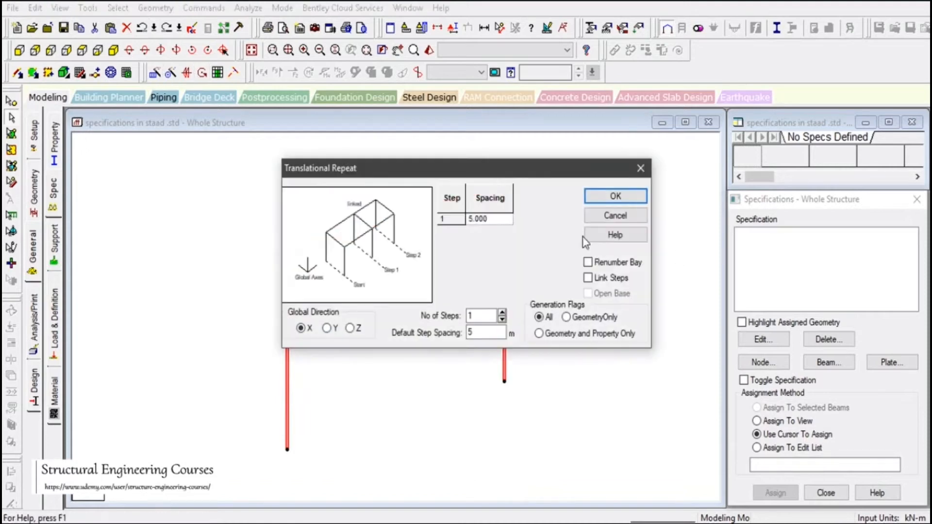
left_click(589, 278)
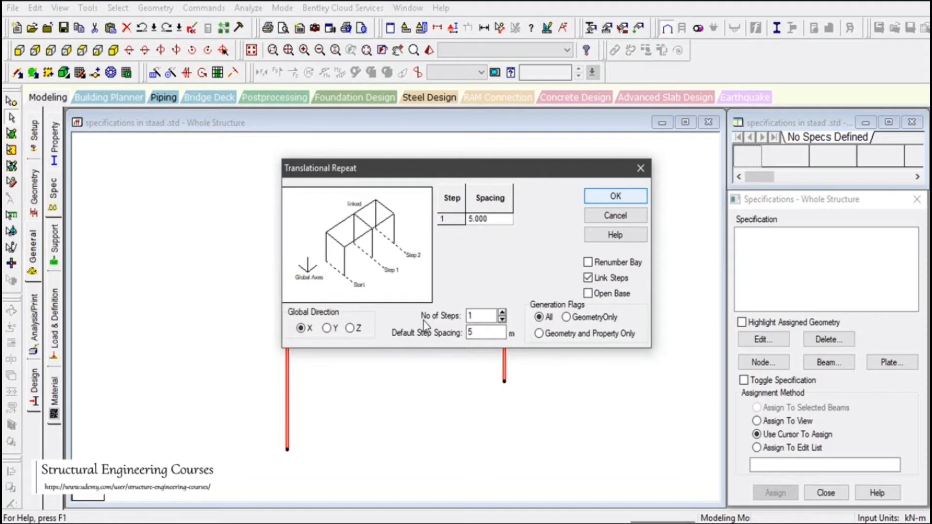
left_click(350, 328)
left_click(613, 196)
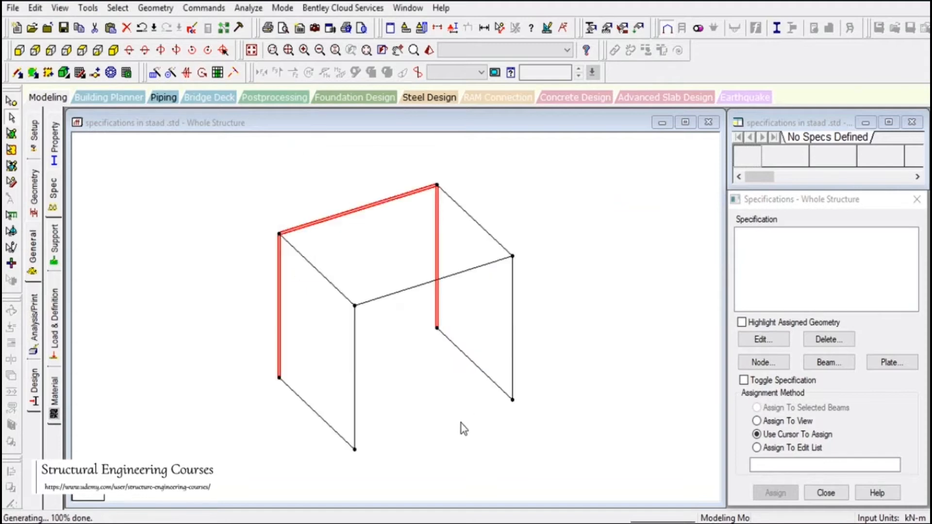
- Delete the base tie beams so the two frames connect only at the top
left_click(474, 364)
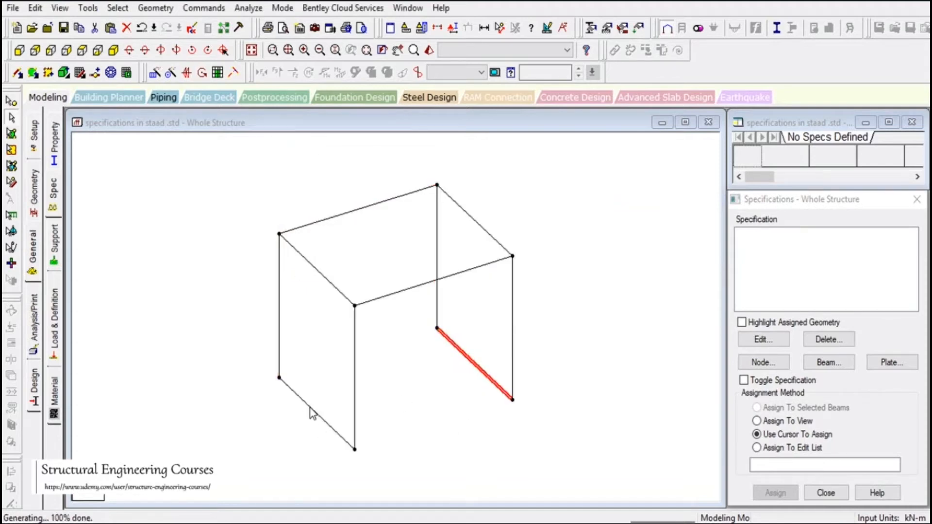
key("Delete")
key("Return")
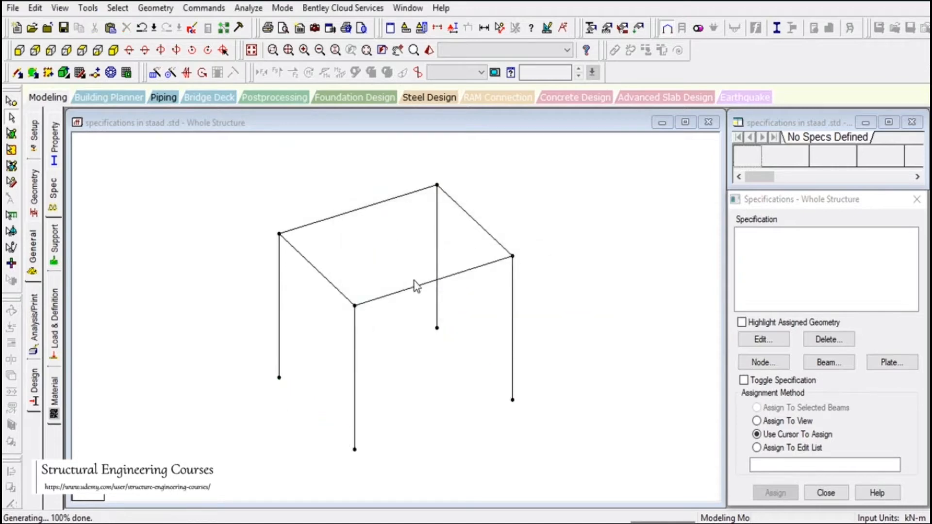
scroll(381, 278, "up", 2)
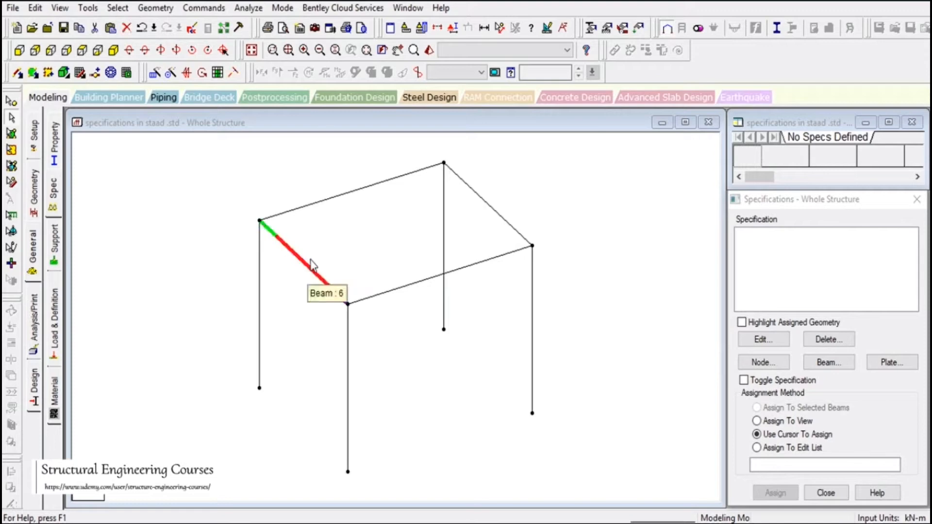
- Measure the top node-to-node distances, confirming spans of 6 m and 5 m
left_click(501, 30)
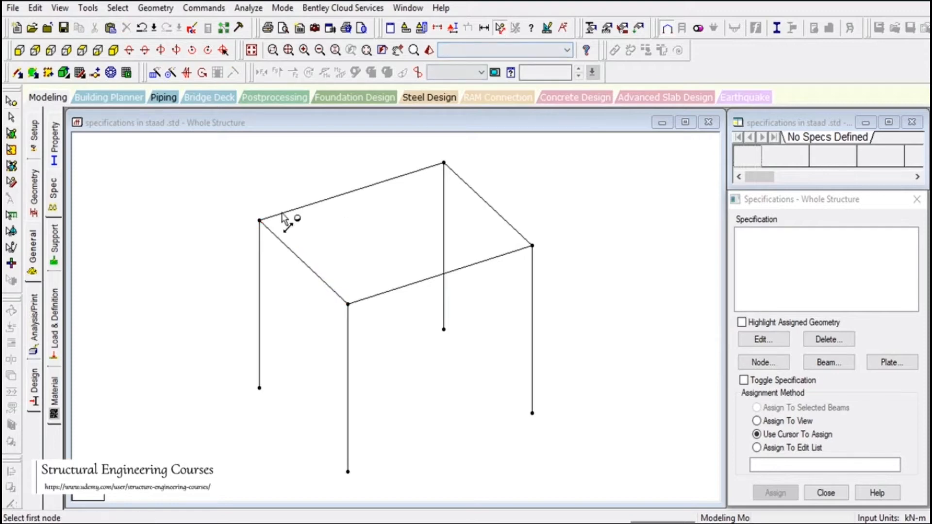
left_click(260, 220)
left_click(444, 163)
left_click(260, 222)
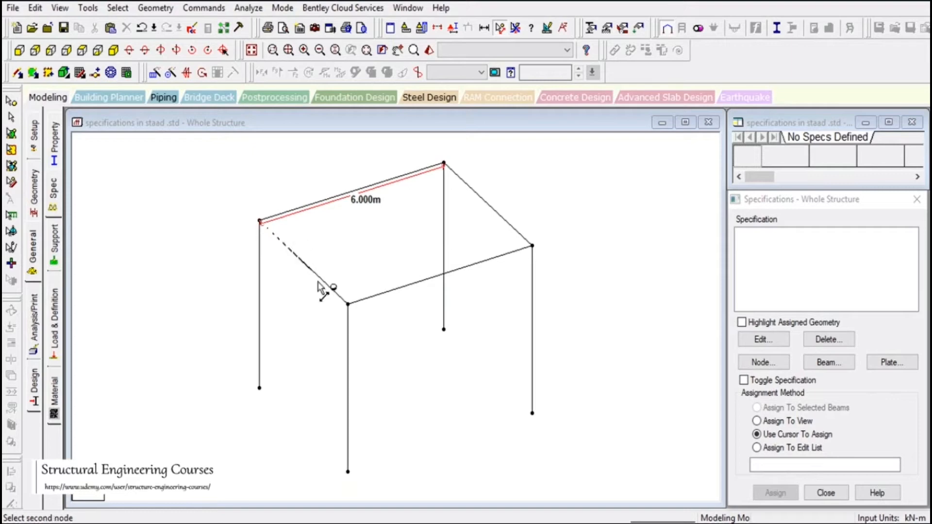
left_click(348, 305)
left_click(11, 117)
- Select the 5 m and 6 m top beams and switch to the top plan view
left_click_drag(190, 208, 229, 243)
left_click(330, 197)
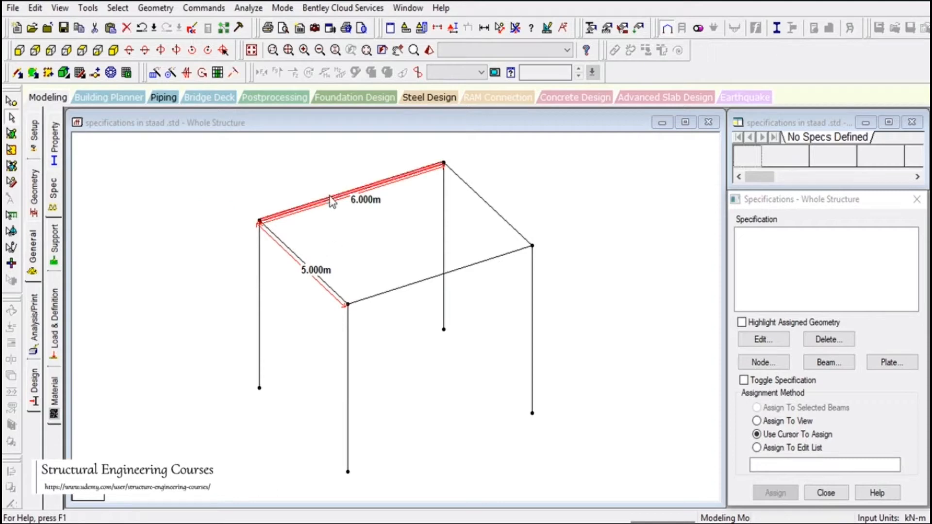
right_click(330, 200)
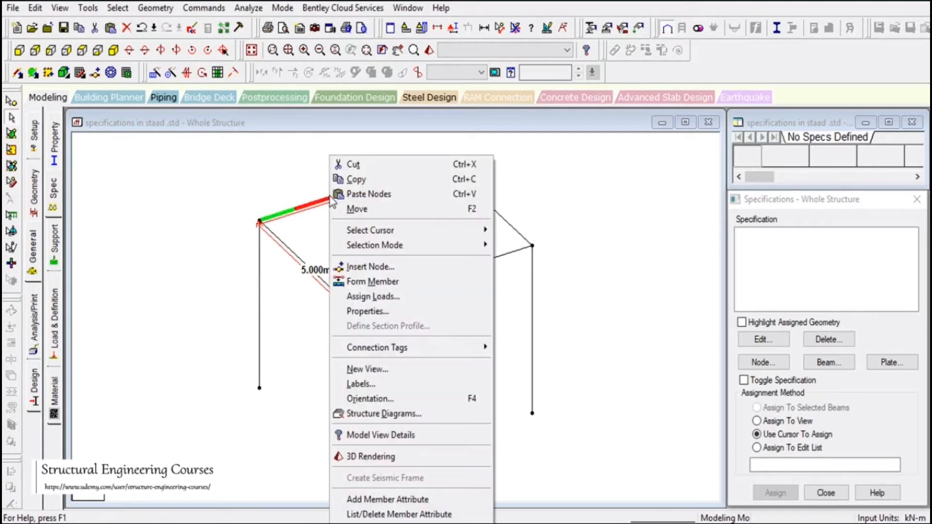
left_click(194, 199)
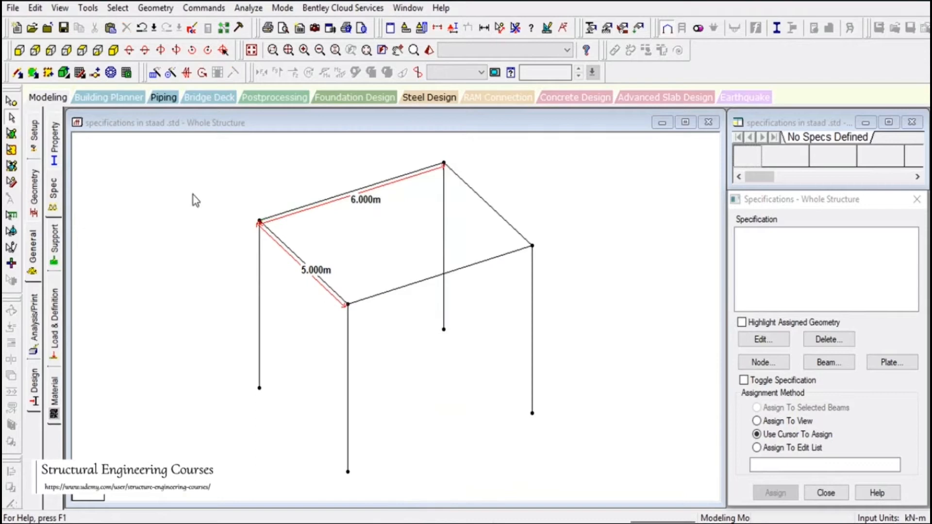
left_click(307, 270)
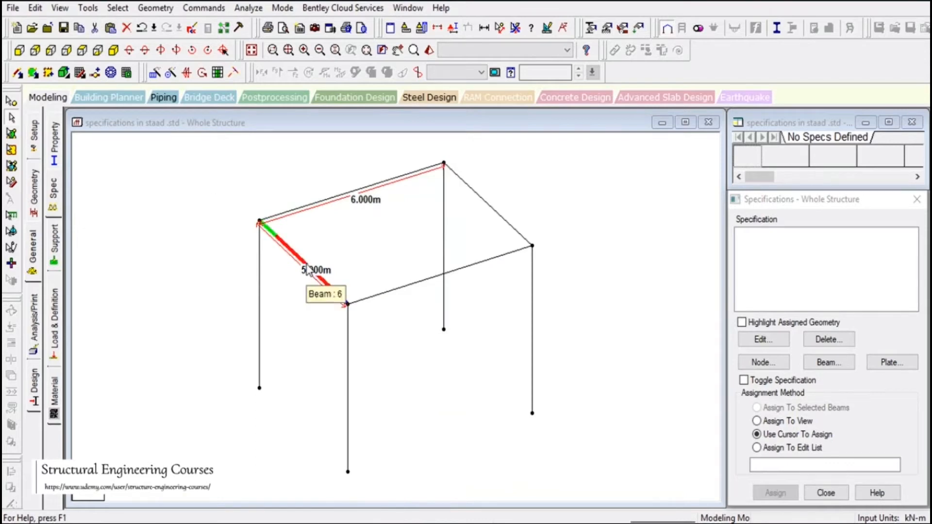
left_click(308, 210)
left_click(84, 51)
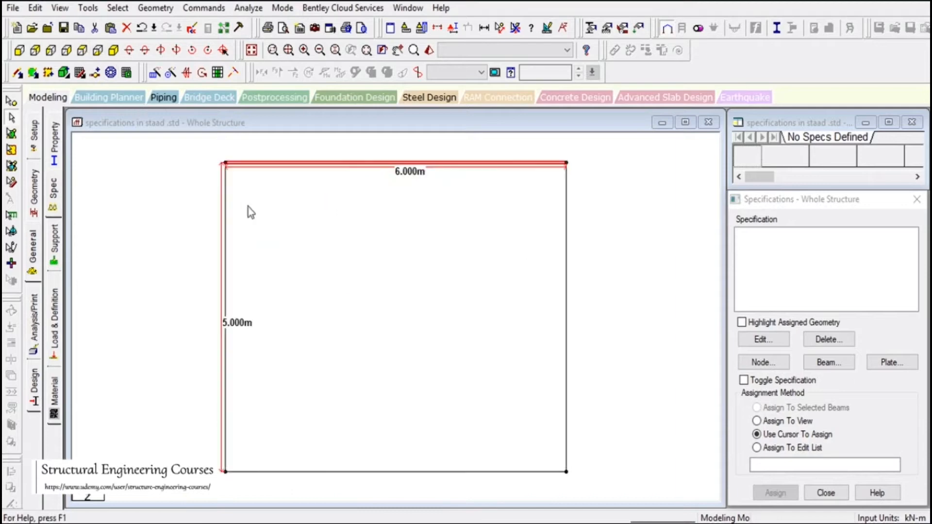
- Back in isometric view, repeat the frame along Z at 5 m with Link Steps checked
left_click(113, 50)
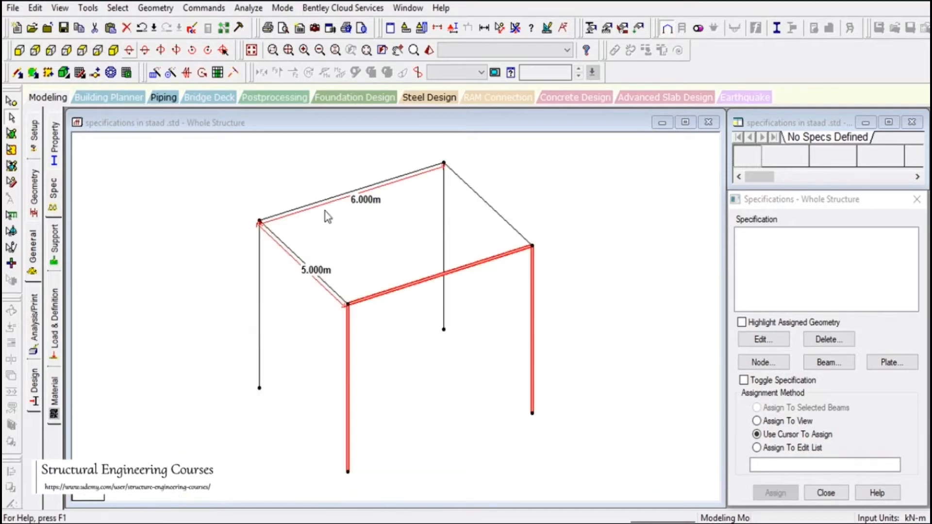
left_click(155, 73)
left_click(351, 328)
double_click(472, 333)
left_click(588, 278)
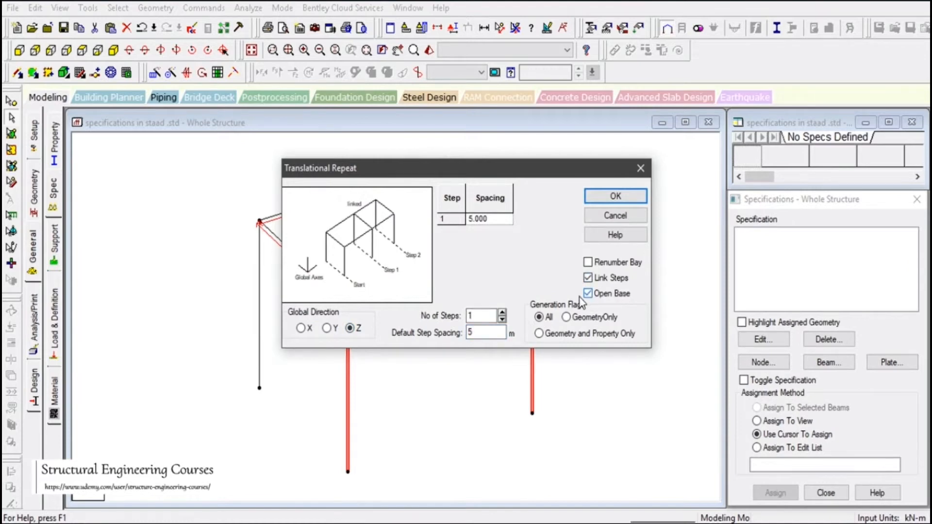
left_click(616, 196)
left_click(614, 264)
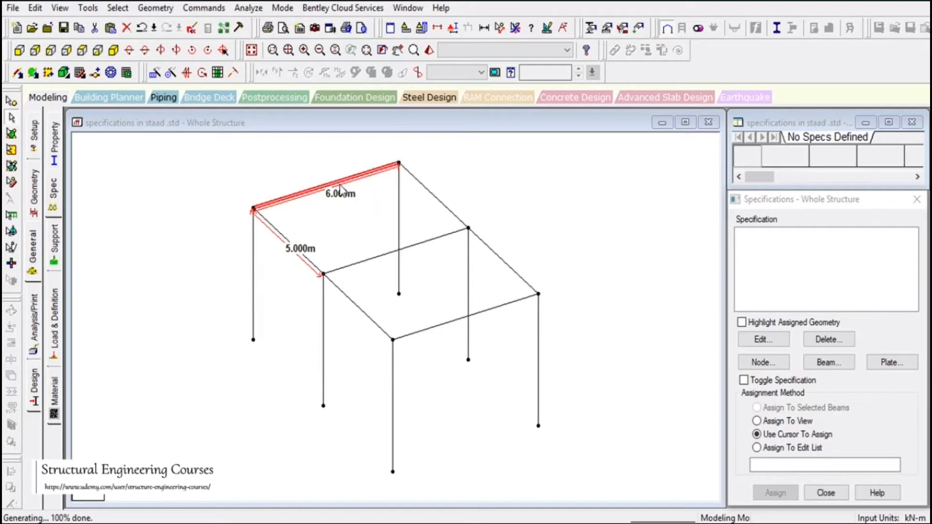
- Insert two equally spaced nodes at 2 m and 4 m into the 6 m roof beam
left_click(322, 192)
right_click(322, 193)
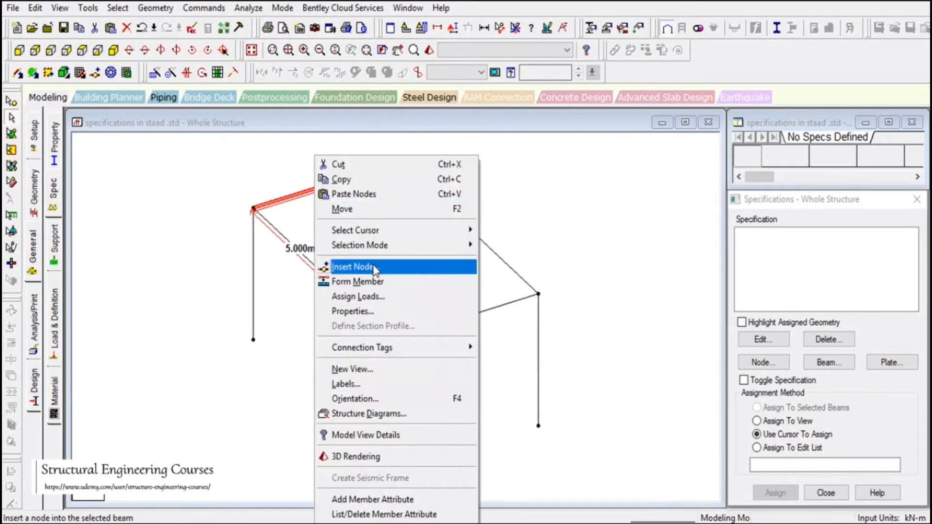
left_click(354, 267)
left_click_drag(421, 148, 587, 159)
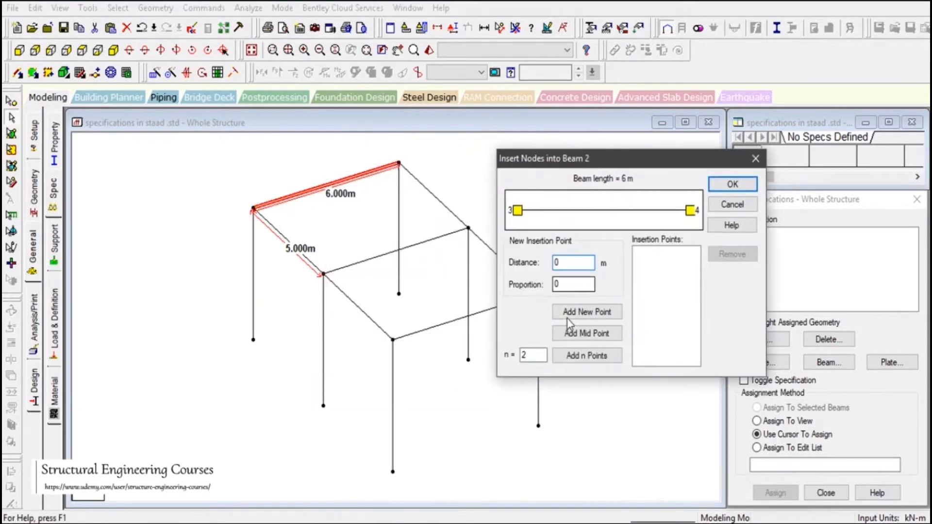
left_click(587, 360)
left_click(653, 261)
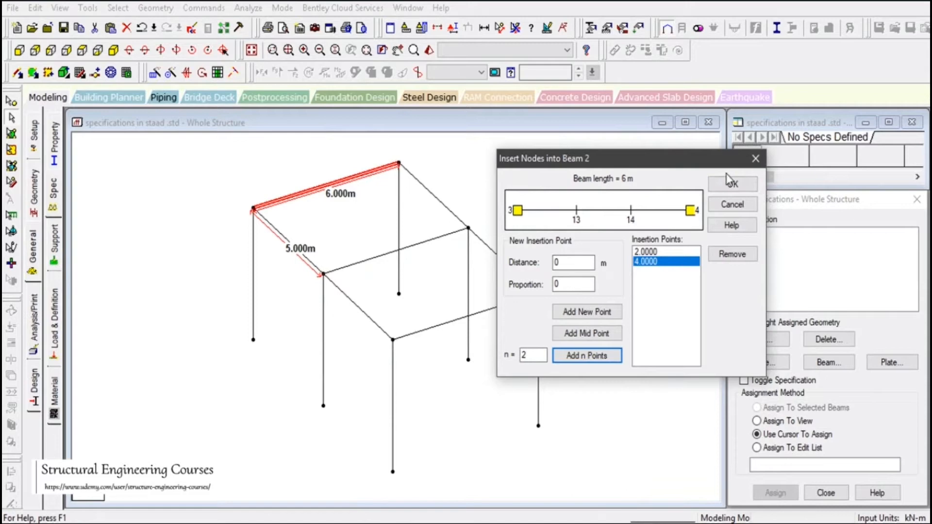
left_click(732, 186)
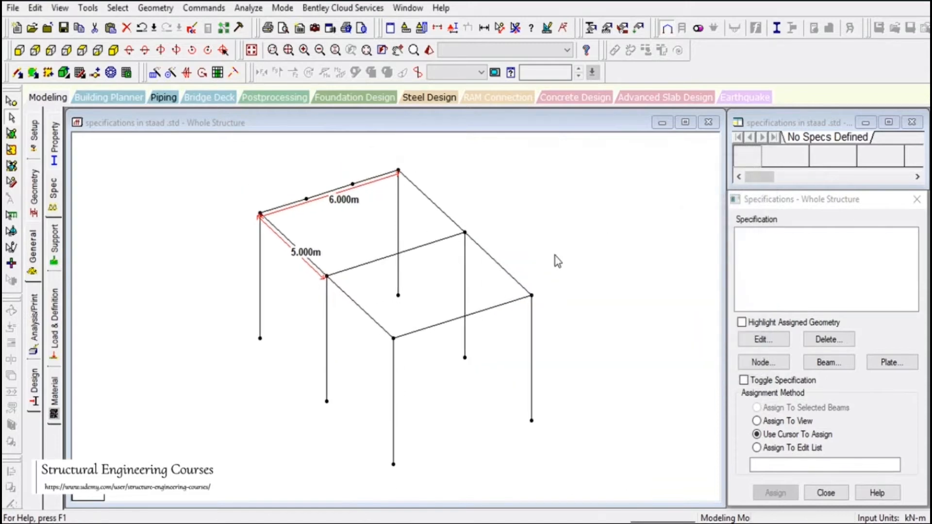
left_click(155, 8)
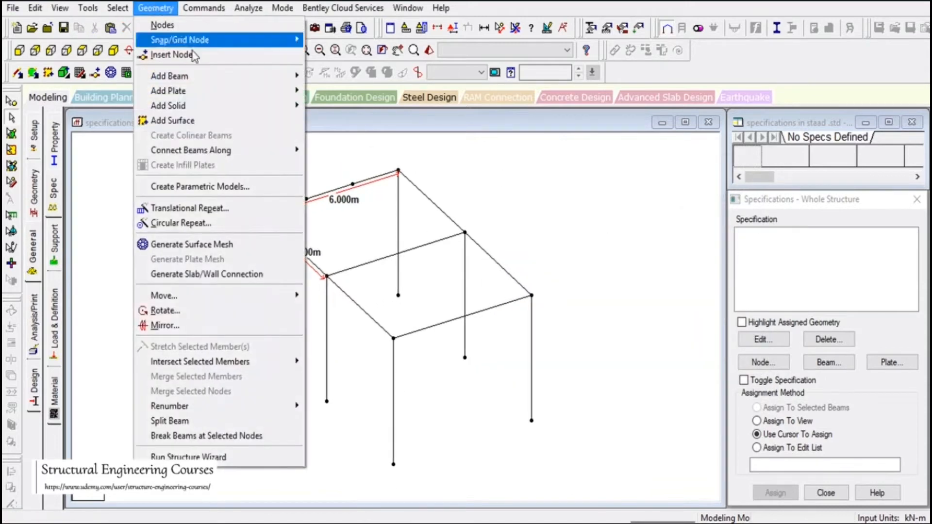
- Add perpendicular-intersection beams from the 2 m and 4 m nodes across the middle beam to the front beam
mouse_move(232, 82)
left_click(372, 126)
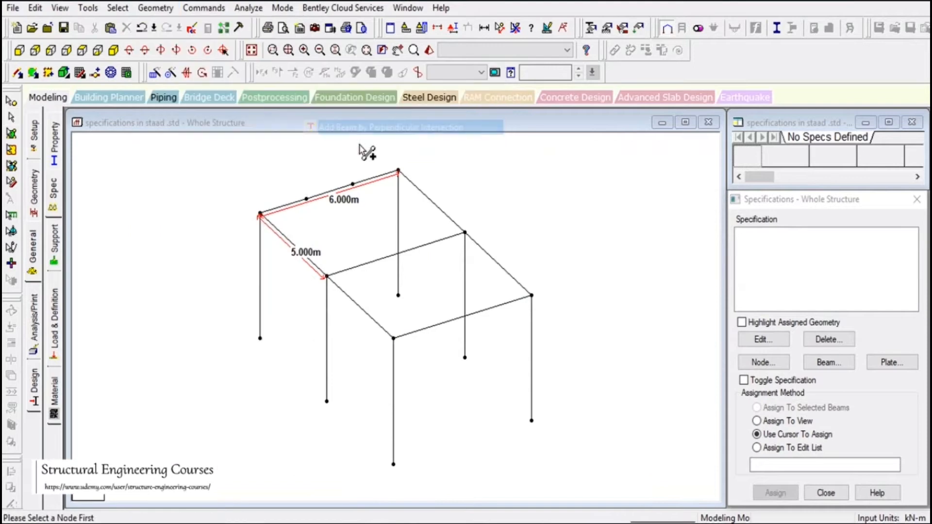
left_click(307, 199)
left_click(373, 263)
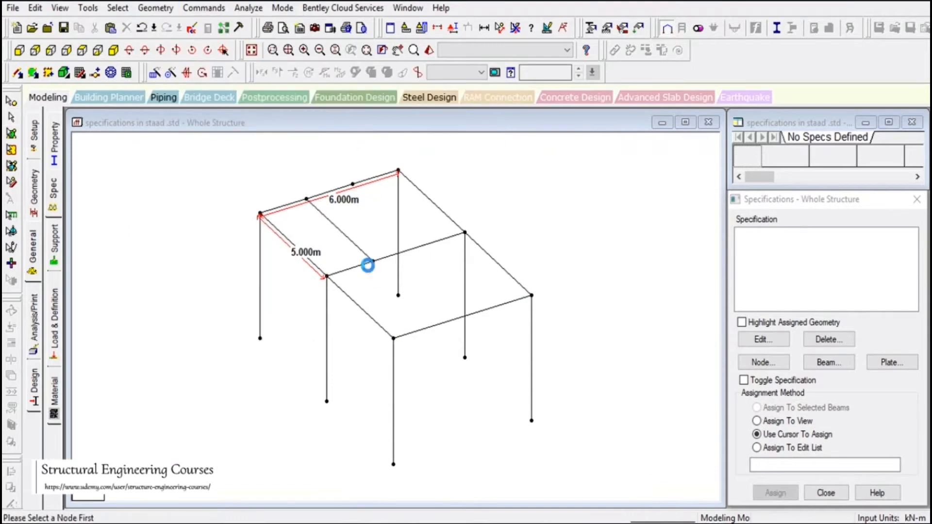
left_click(349, 187)
left_click(421, 246)
left_click(374, 262)
left_click(439, 324)
left_click(418, 247)
left_click(493, 308)
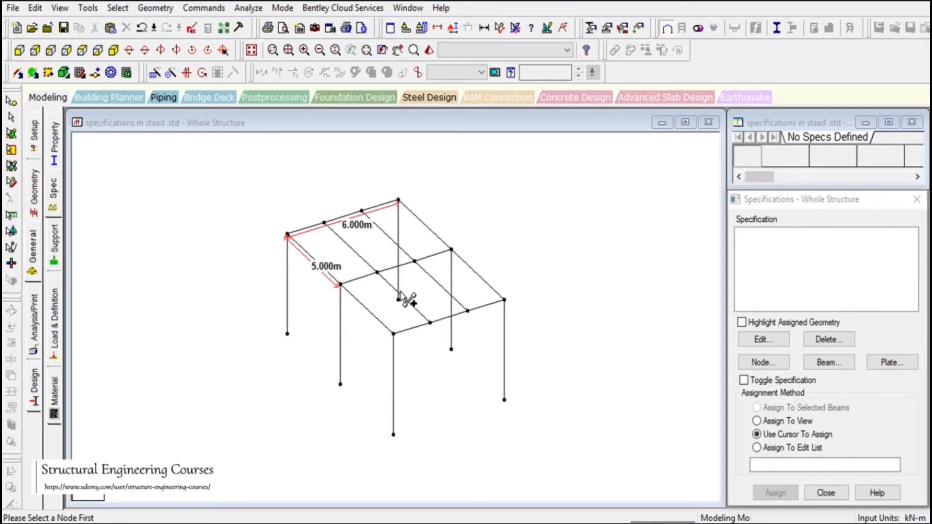
- Select the left edge beam and the two new roof beams
left_click(10, 117)
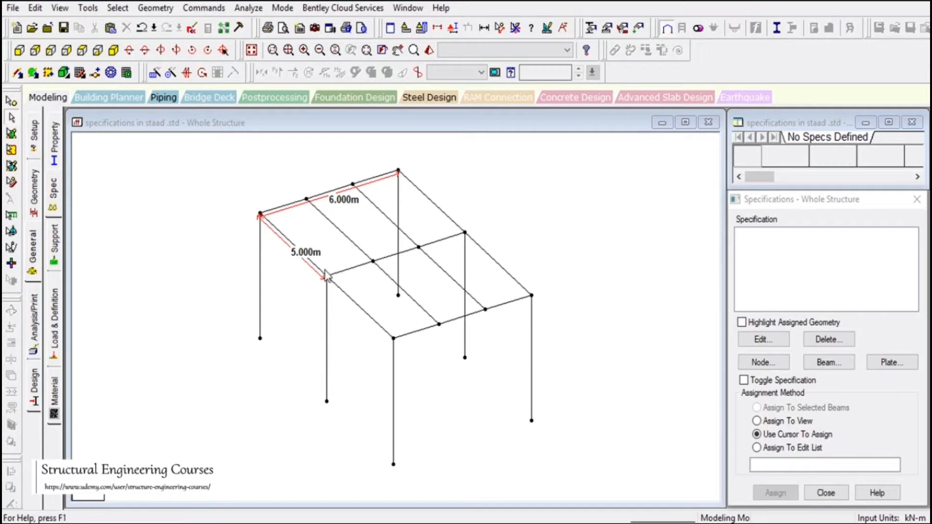
left_click(306, 261)
left_click(337, 228)
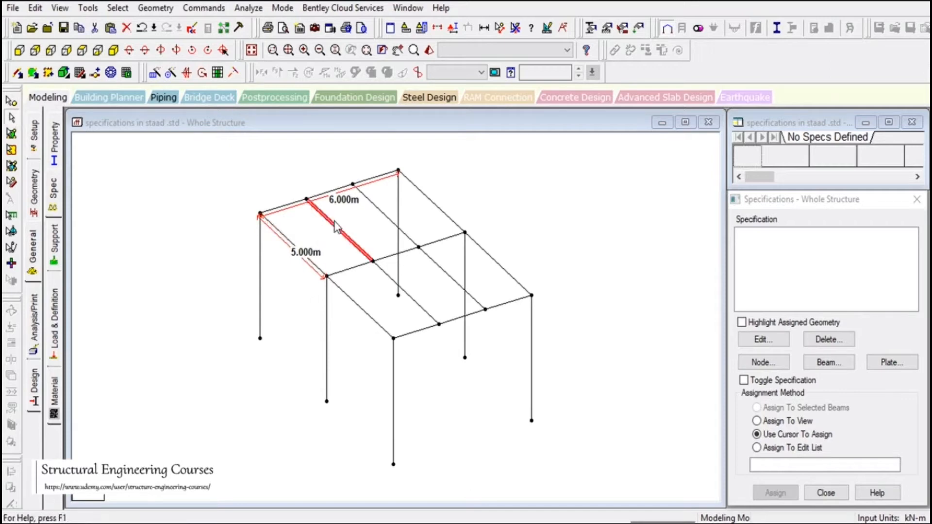
left_click(386, 217)
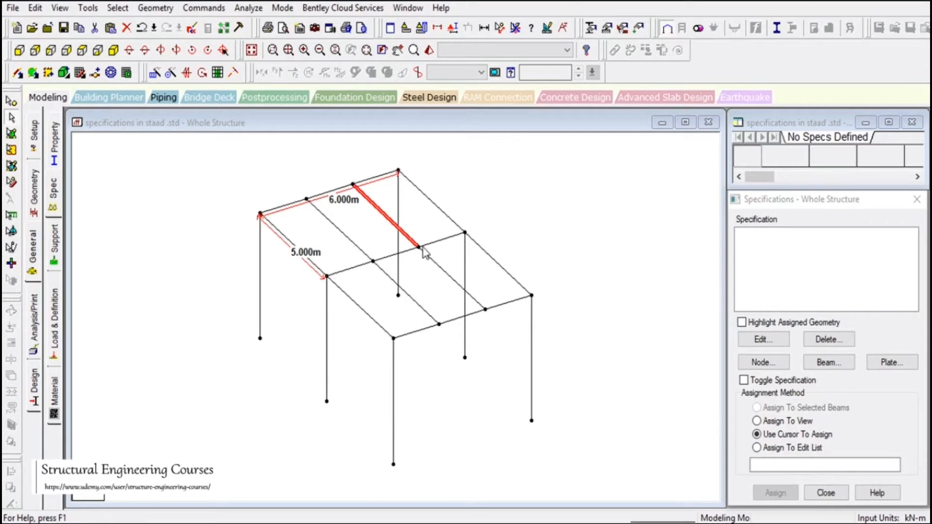
- Select the 5 m edge beam and bring up its Insert Node dialog
left_click(303, 258)
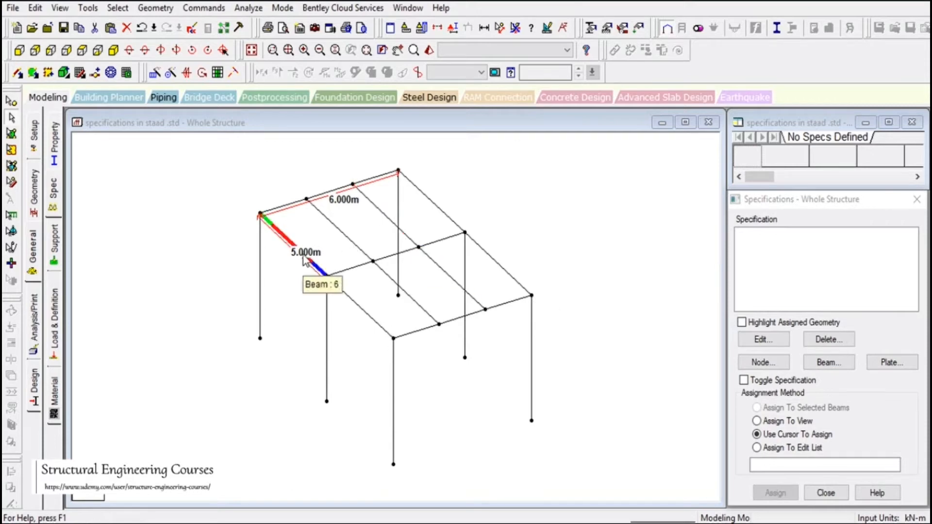
right_click(304, 260)
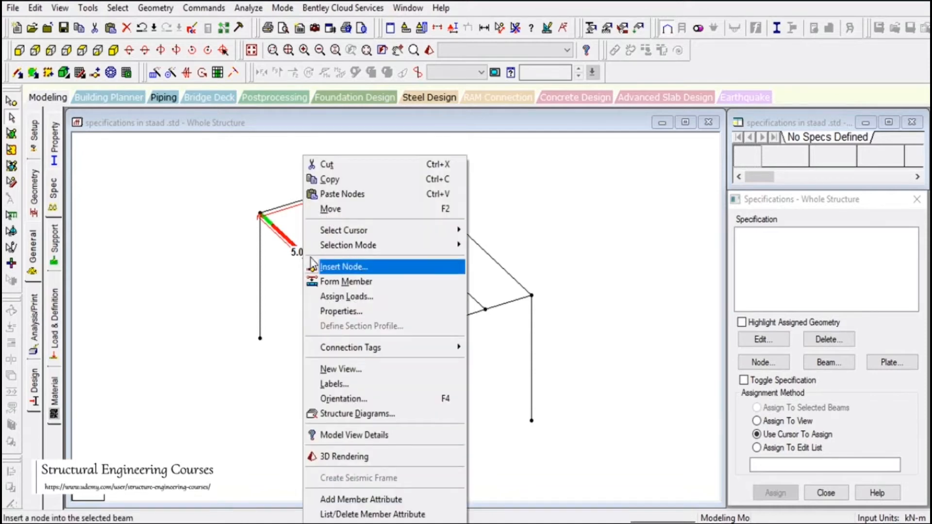
left_click(287, 239)
right_click(288, 240)
left_click(284, 238)
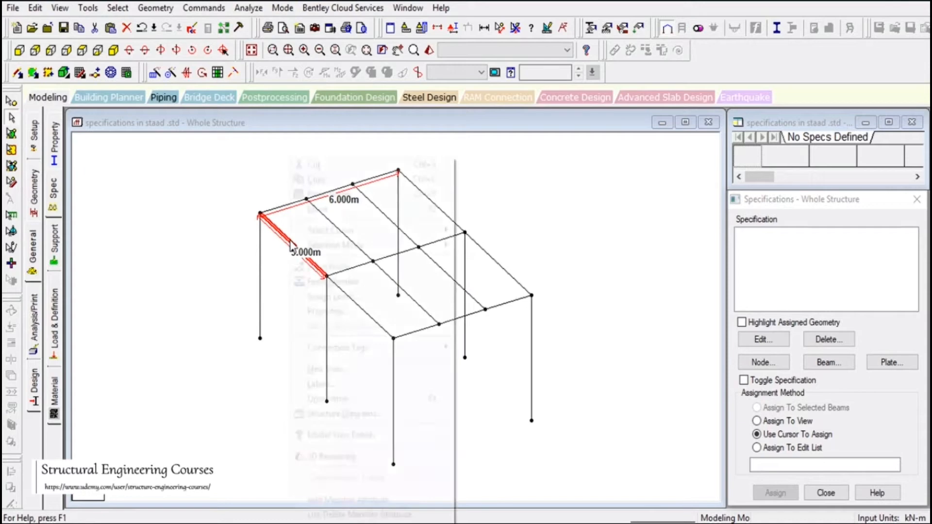
right_click(285, 241)
left_click(330, 265)
- Insert four equally spaced nodes at 1, 2, 3 and 4 m along the beam
key("Tab")
key("Tab")
key("Tab")
key("Tab")
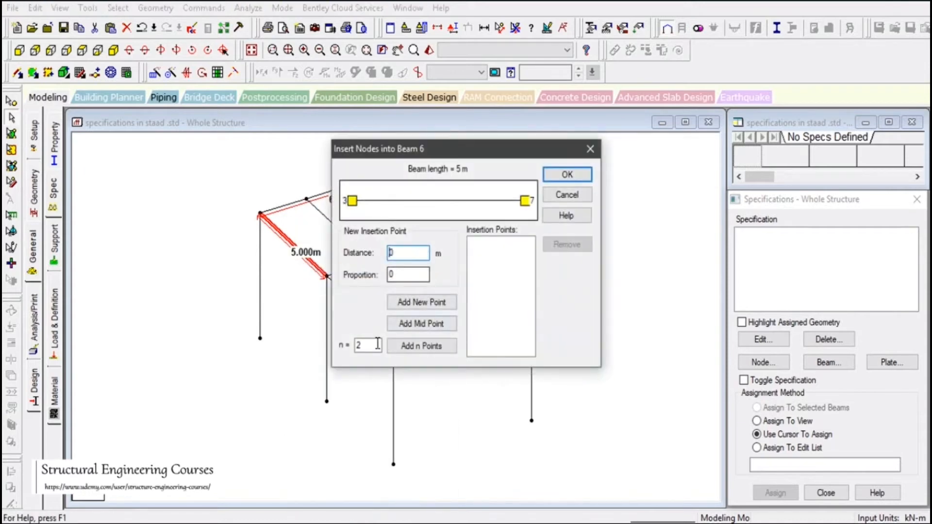
type("4")
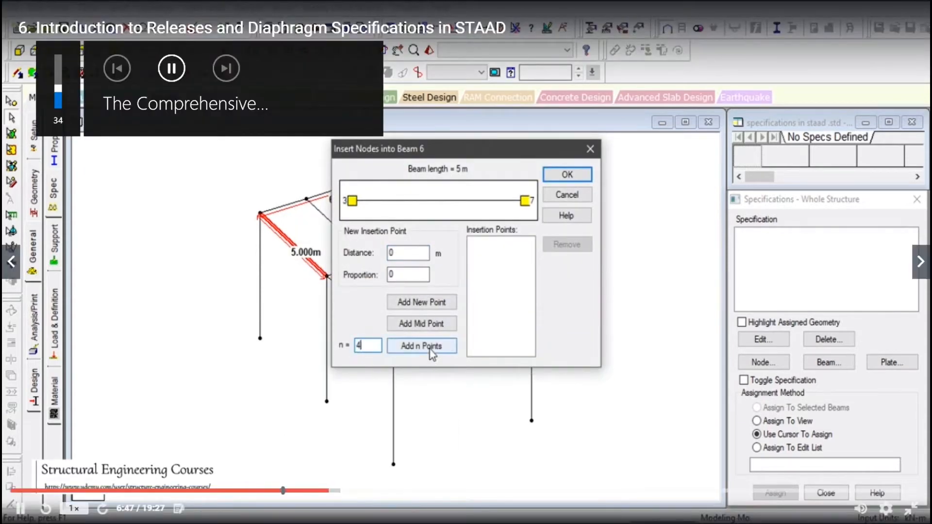
left_click(430, 346)
left_click_drag(428, 153, 628, 151)
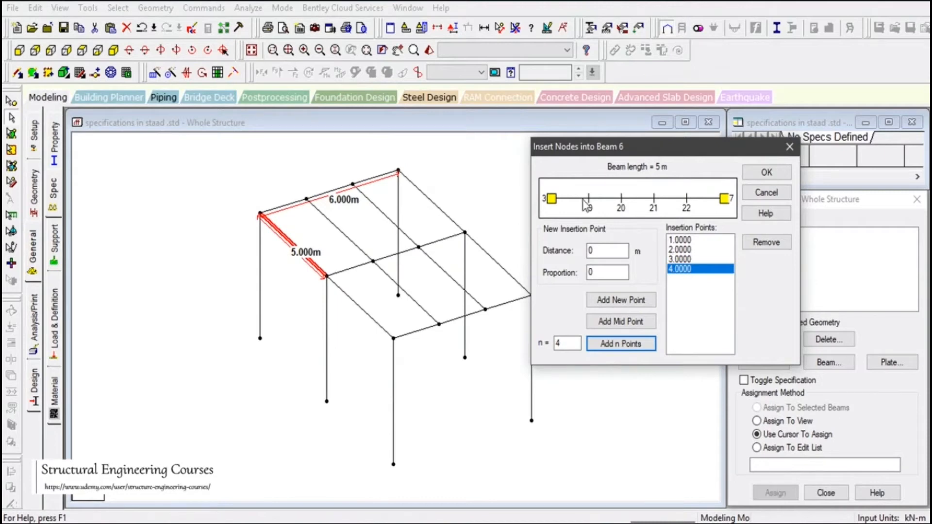
left_click(767, 173)
scroll(504, 272, "up", 2)
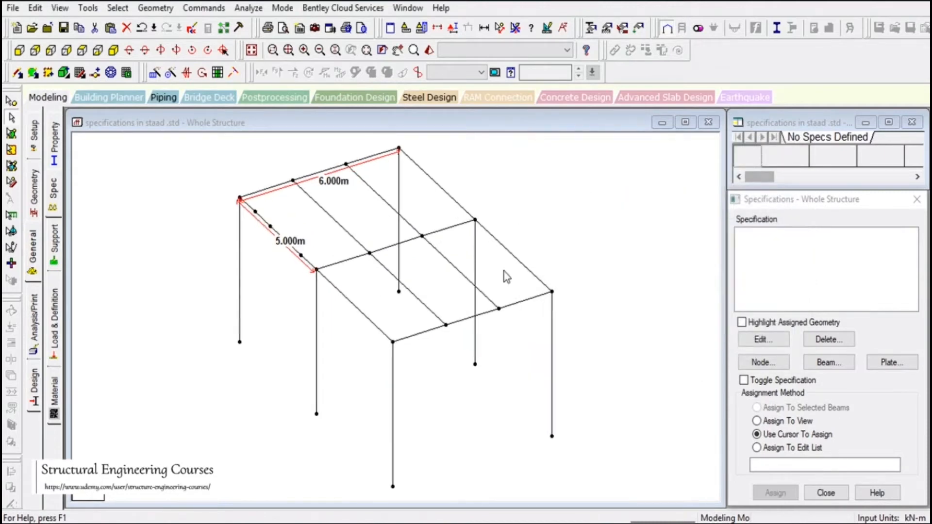
scroll(411, 310, "down", 2)
scroll(309, 226, "up", 2)
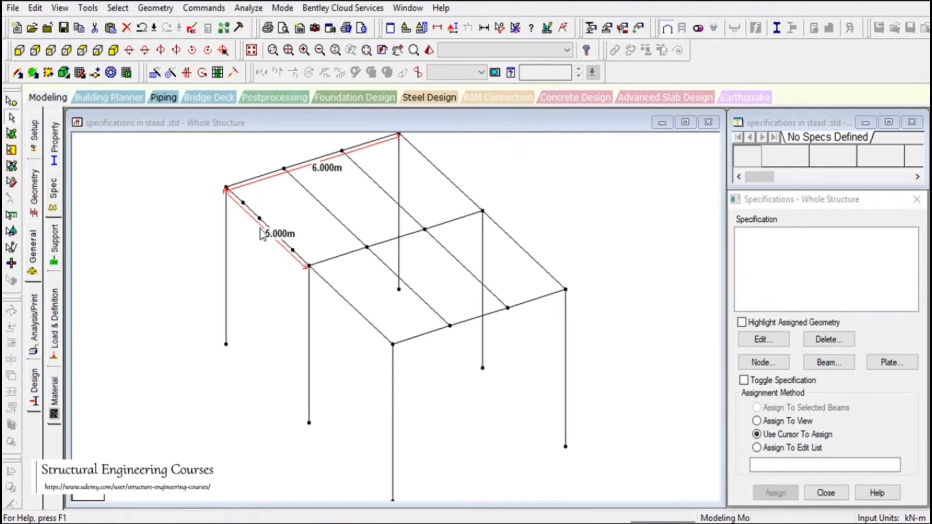
- Draw perpendicular beams from the first three new nodes on the 5 m beam to the adjacent beam
left_click(145, 8)
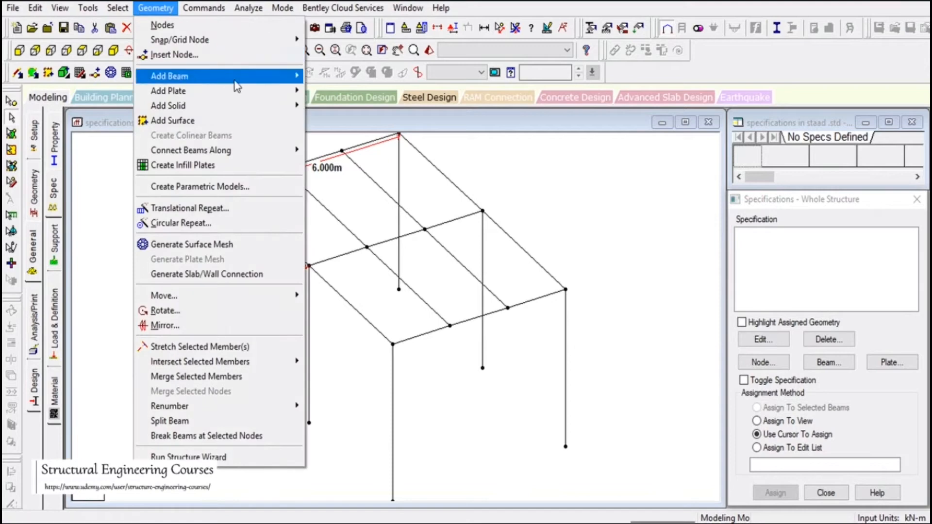
mouse_move(236, 80)
left_click(392, 127)
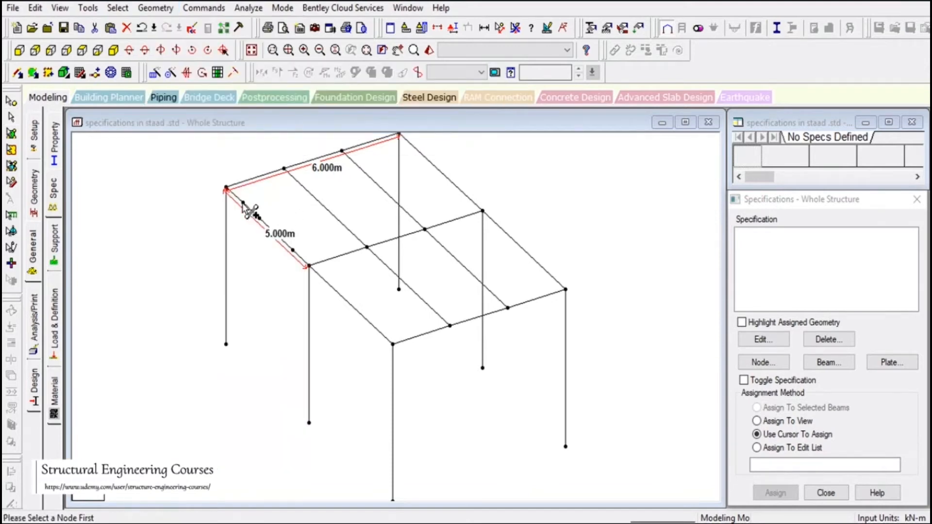
left_click(260, 218)
left_click(321, 204)
left_click(277, 234)
left_click(340, 220)
left_click(292, 250)
left_click(351, 236)
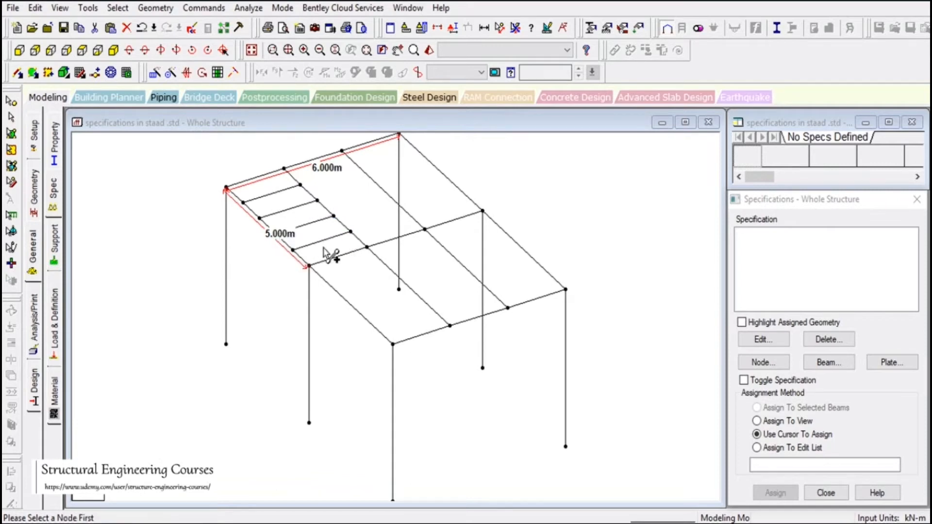
- Add more grid beams from the remaining nodes, then accept the auto-save prompt to save the structure
left_click(302, 185)
left_click(360, 169)
left_click(318, 200)
left_click(378, 186)
left_click(352, 209)
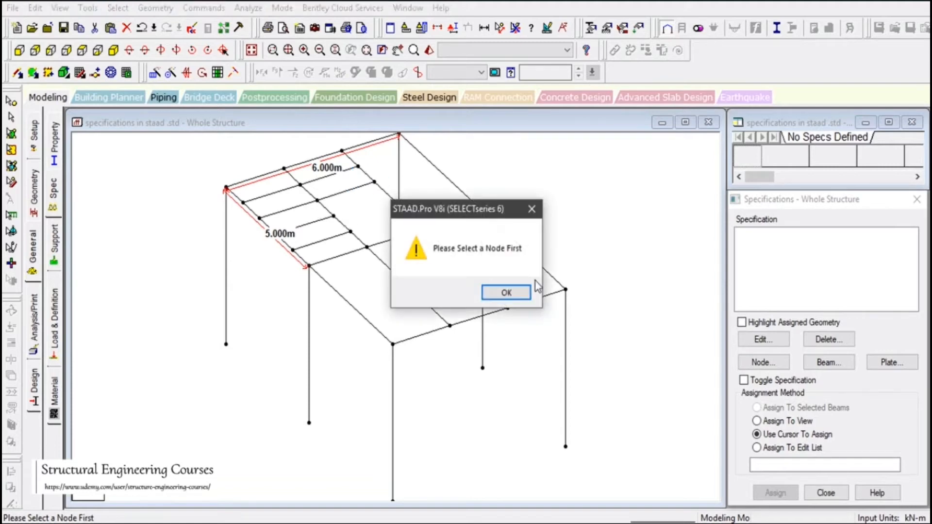
left_click(502, 292)
left_click(337, 218)
left_click(392, 201)
left_click(351, 234)
left_click(464, 292)
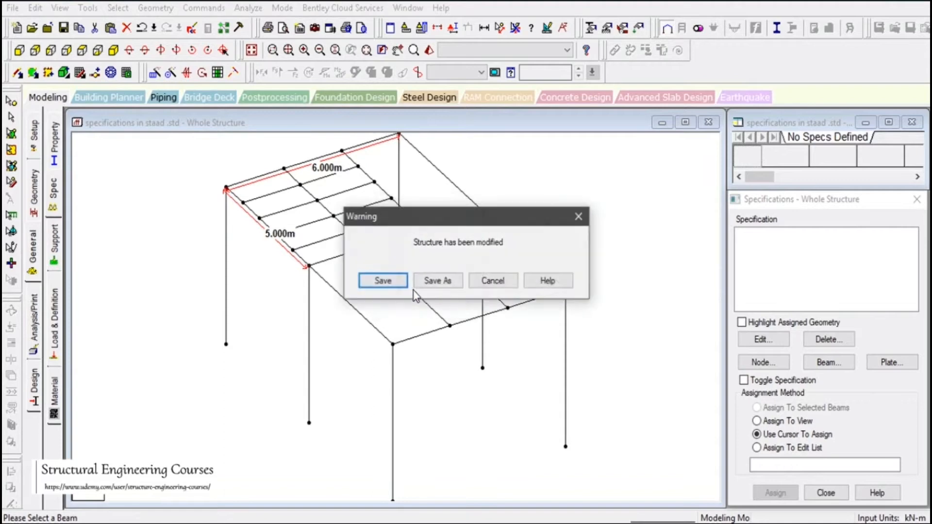
left_click(383, 280)
- Draw the last roof beams across to the outer edge beam and return to the select cursor
left_click(409, 216)
left_click(409, 216)
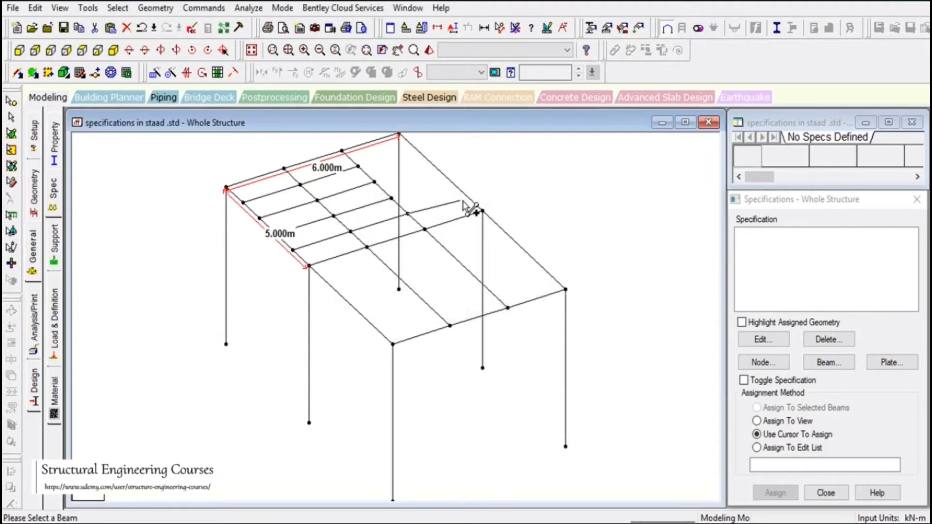
left_click(464, 197)
left_click(393, 200)
left_click(461, 194)
left_click(376, 183)
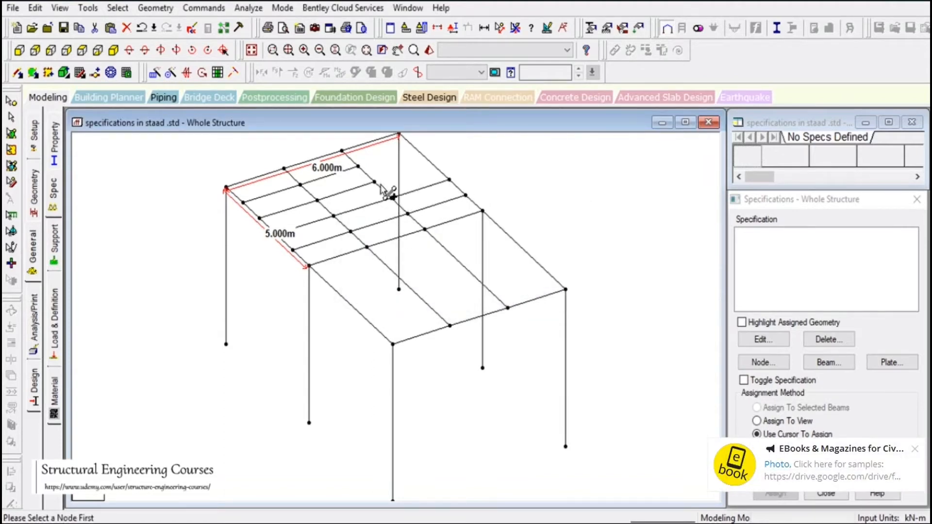
left_click(433, 165)
left_click(358, 167)
left_click(417, 149)
scroll(424, 318, "down", 1)
left_click(12, 117)
- Pan and zoom around the roof grid to inspect the beam spacing
scroll(429, 267, "up", 1)
scroll(417, 272, "up", 1)
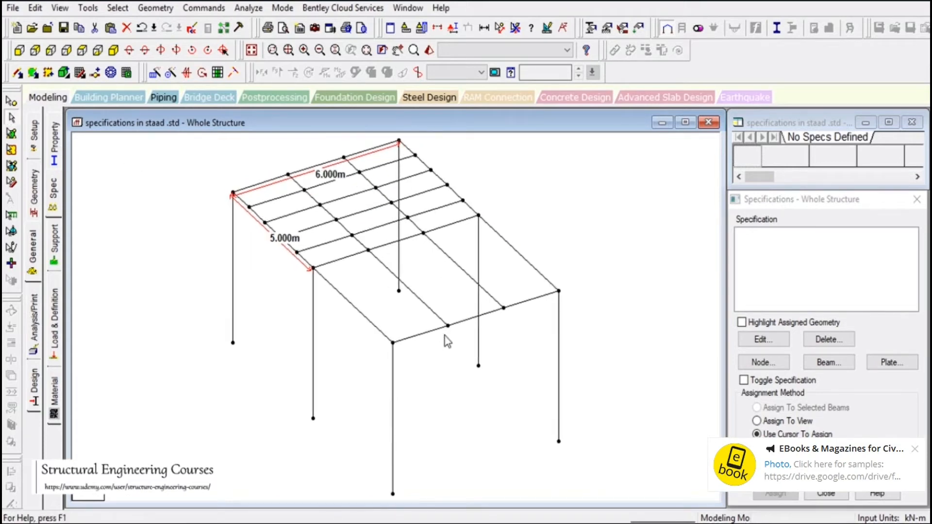
left_click(399, 50)
left_click_drag(437, 253, 554, 402)
scroll(460, 379, "up", 5)
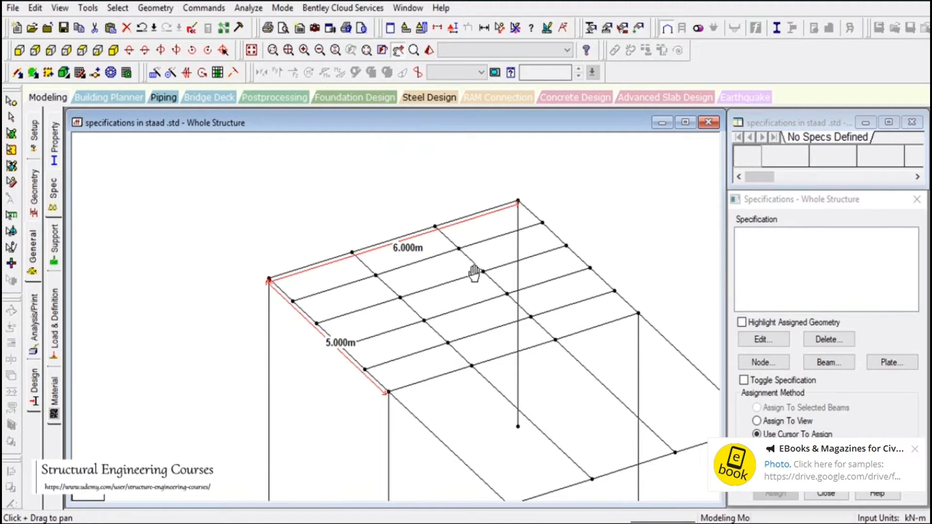
left_click_drag(553, 407, 469, 350)
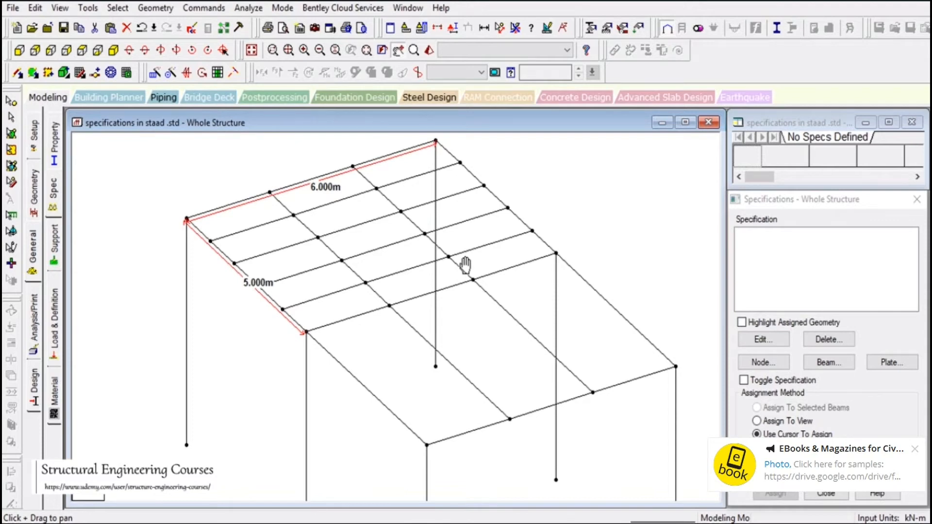
left_click_drag(343, 267, 346, 311)
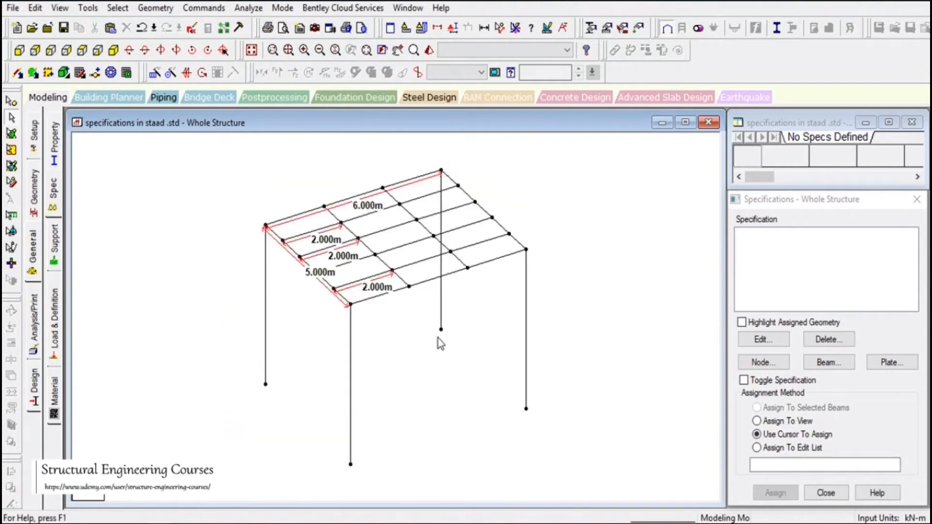
scroll(427, 286, "up", 7)
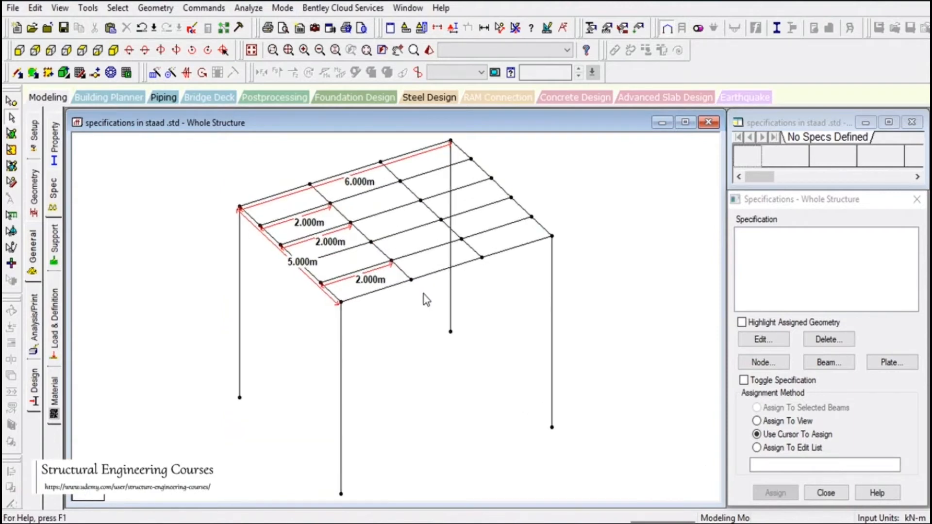
left_click(398, 50)
left_click_drag(400, 188, 457, 307)
scroll(431, 307, "up", 4)
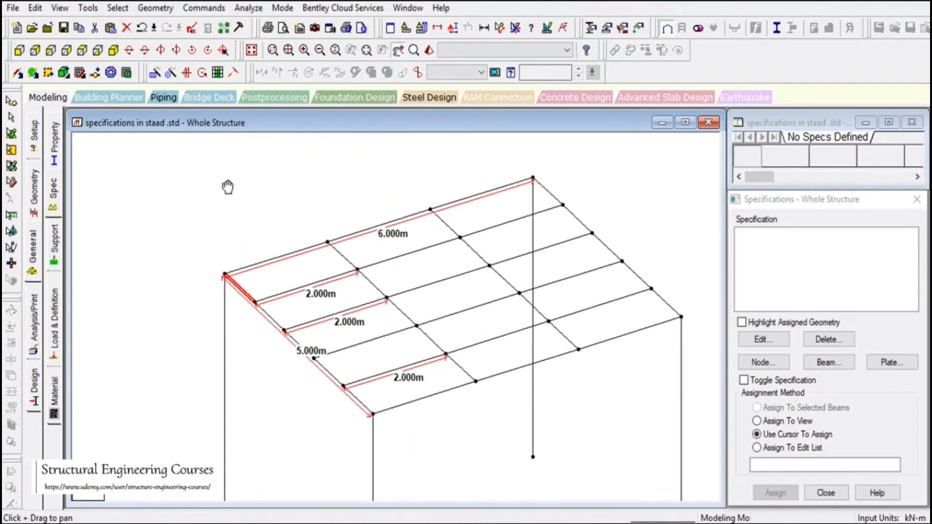
- Return to selection mode, clear the beam selection and fit the whole structure in view
left_click(12, 118)
left_click_drag(208, 179, 247, 219)
scroll(468, 328, "down", 1)
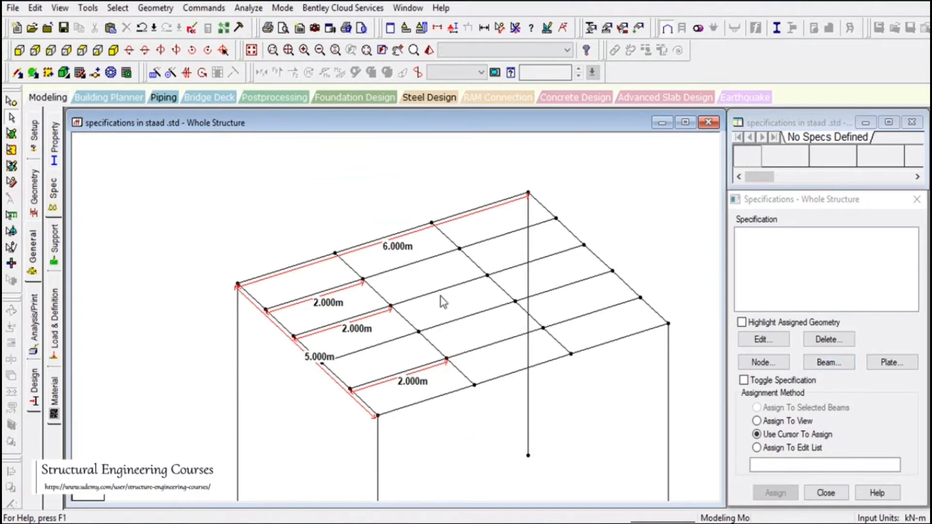
left_click(253, 51)
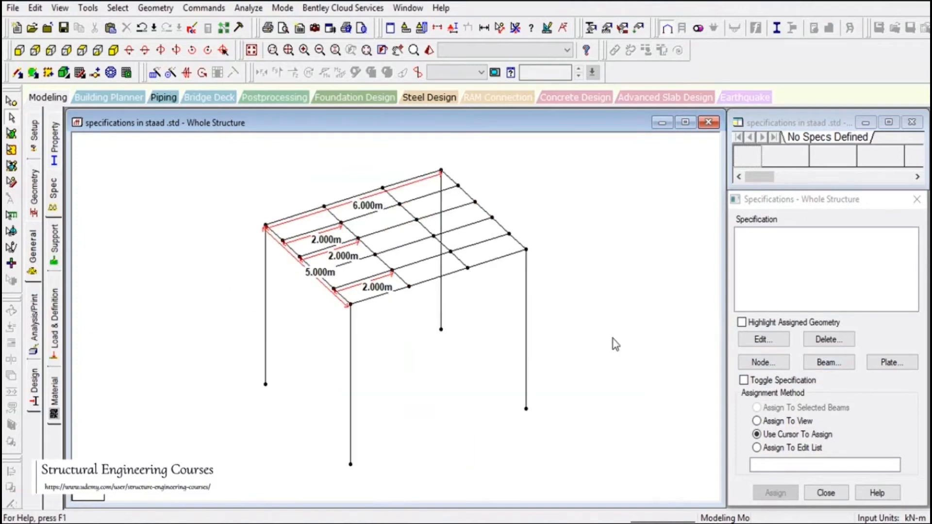
- Open Node specifications and compare the Master/Slave and Floor Diaphragm pages, ending on Floor Diaphragm
left_click(765, 365)
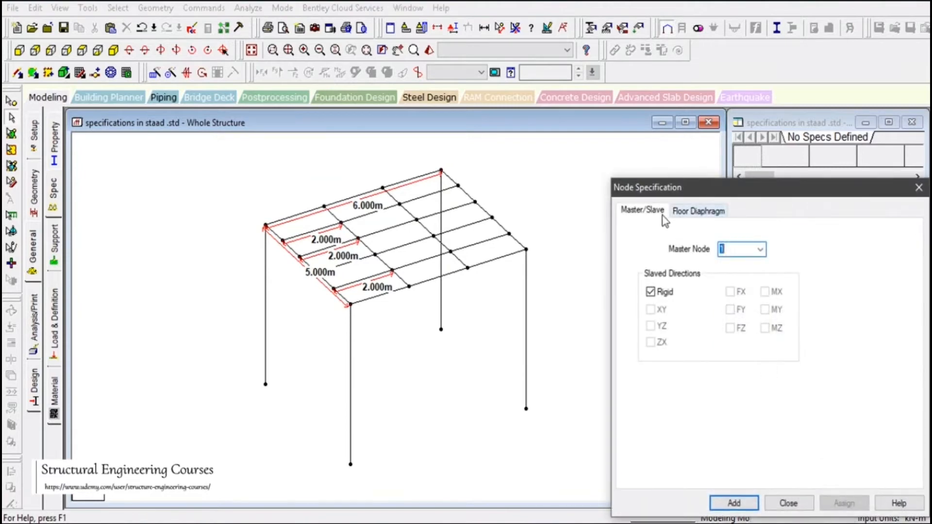
left_click(705, 214)
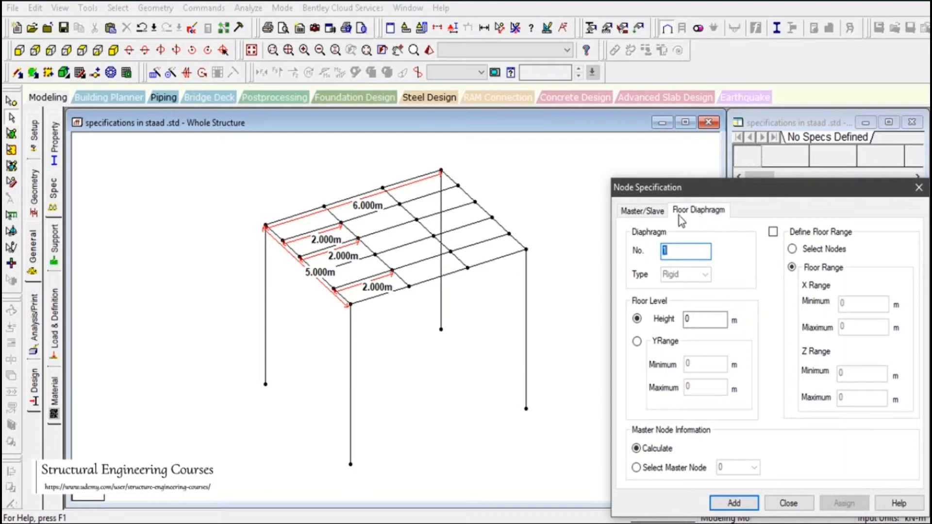
left_click(647, 212)
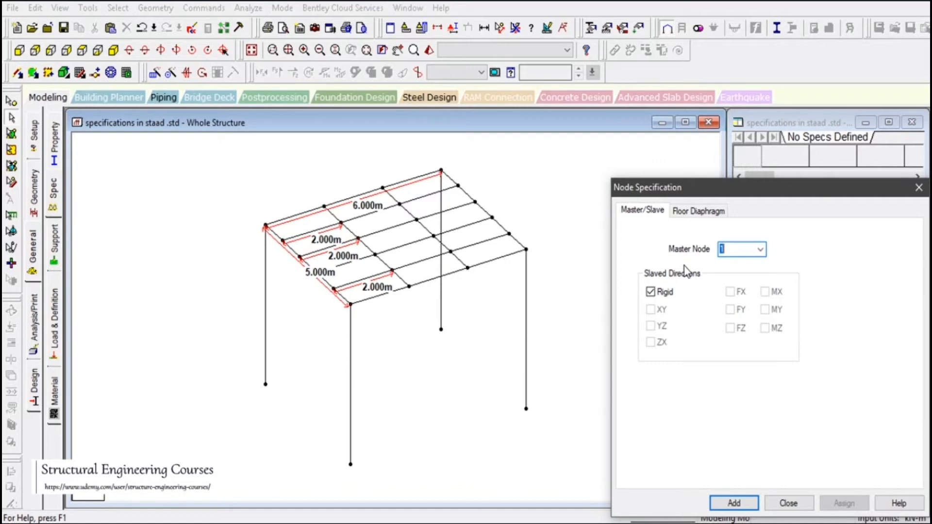
left_click(703, 214)
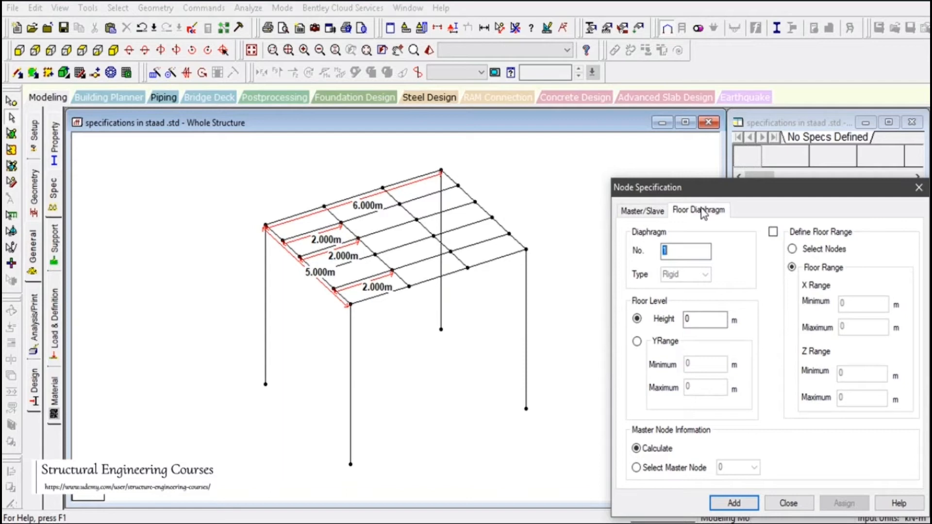
left_click(658, 214)
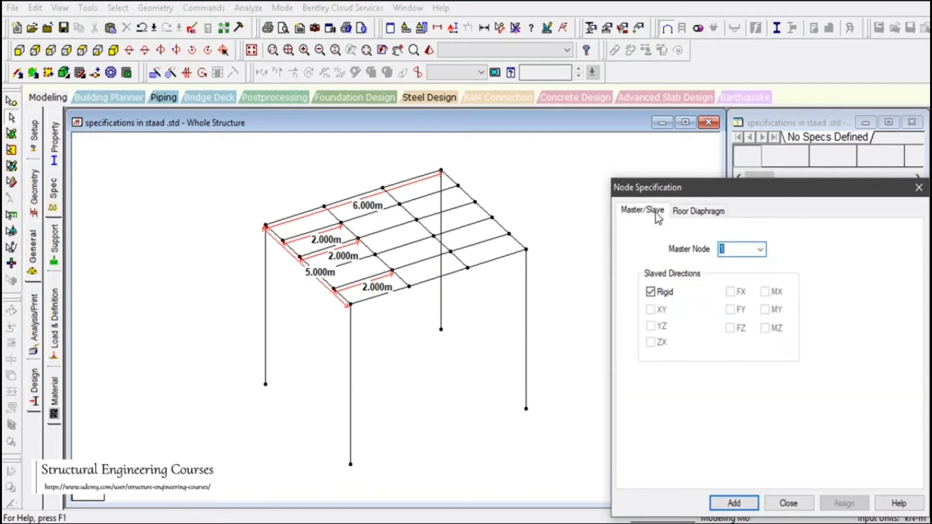
left_click(694, 217)
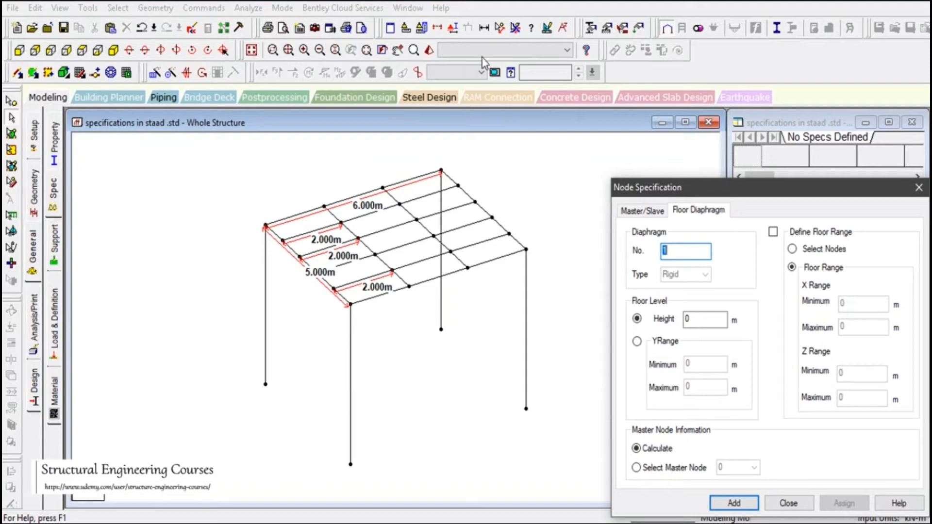
- Close the Node Specification dialog without adding any specification
left_click(779, 500)
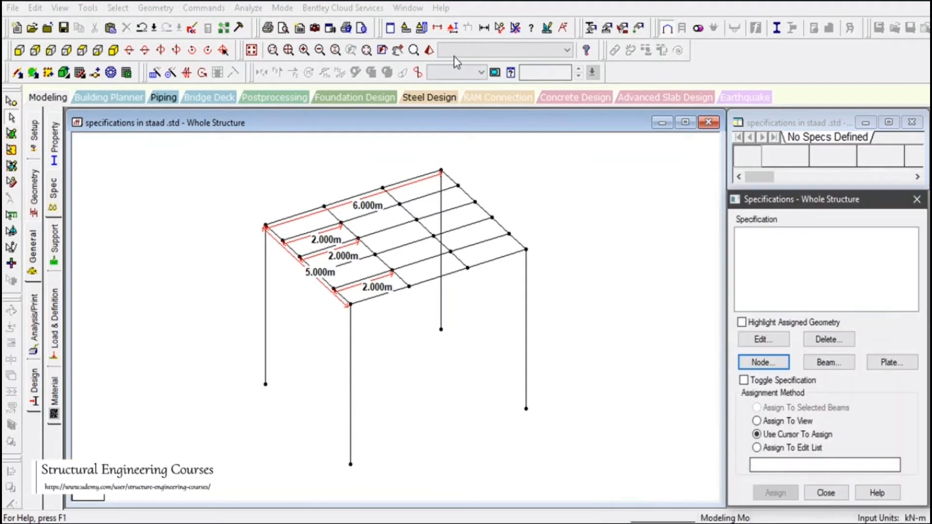
- Dimension the left column from its bottom node to the top corner node (5.000 m)
left_click(500, 27)
left_click(266, 384)
left_click(266, 226)
key("Escape")
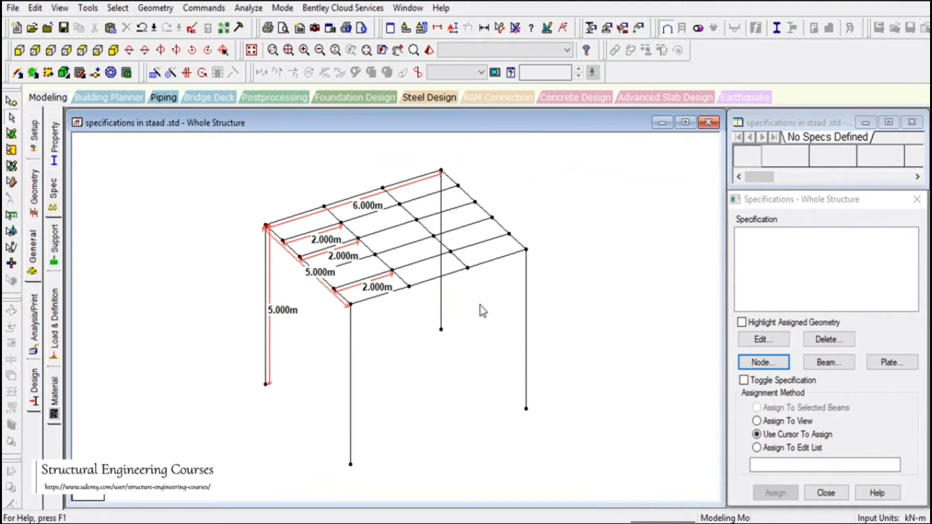
- Set the rigid floor diaphragm to Height 5 with a Y range of 4.9 to 5.1
left_click(756, 363)
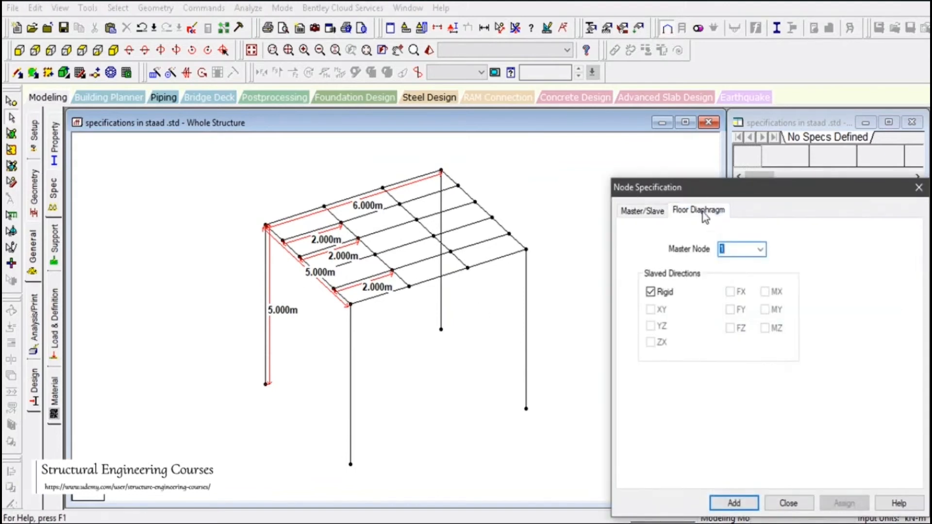
left_click(703, 212)
left_click(693, 320)
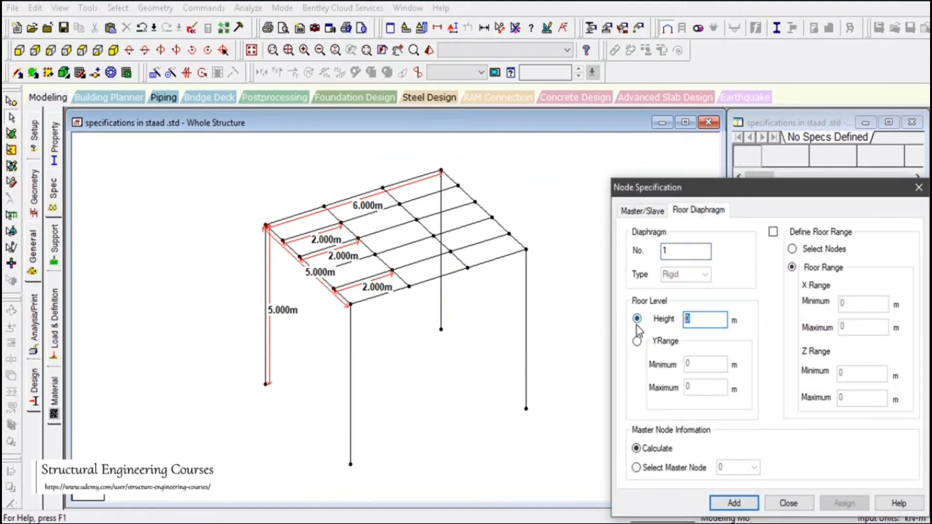
type("5")
left_click(637, 341)
left_click(699, 363)
type("4.9")
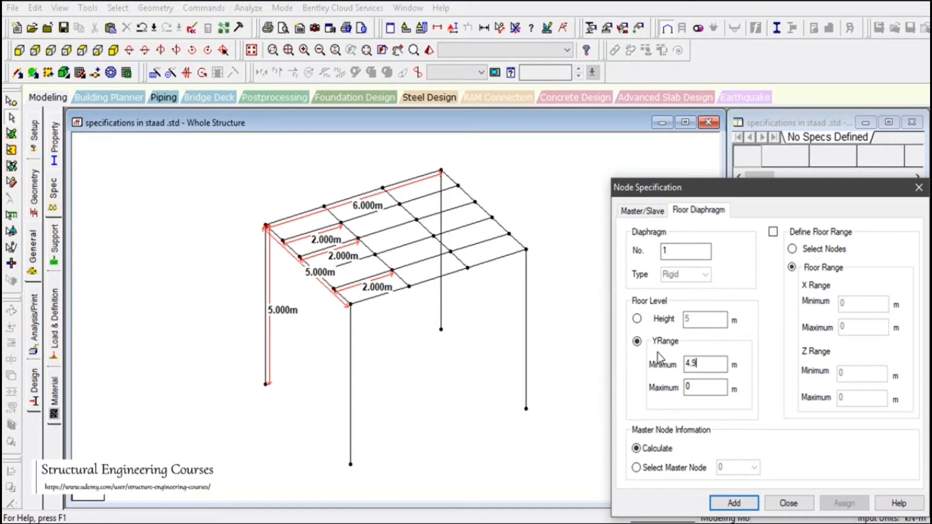
left_click(693, 385)
type("5.1")
- Enable Define Floor Range with Select Nodes and add 'DIA 1 TYPE RIG YR 4.9 5.1 JOINT'
left_click(773, 232)
left_click(792, 250)
left_click(734, 503)
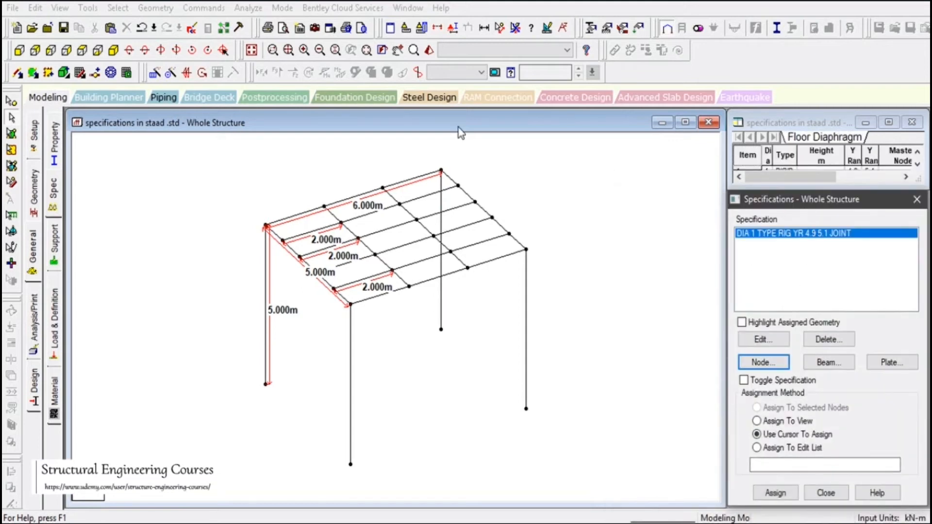
- Box-select the roof-level nodes in front view and assign DIA 1 to them, confirming Yes
left_click(19, 50)
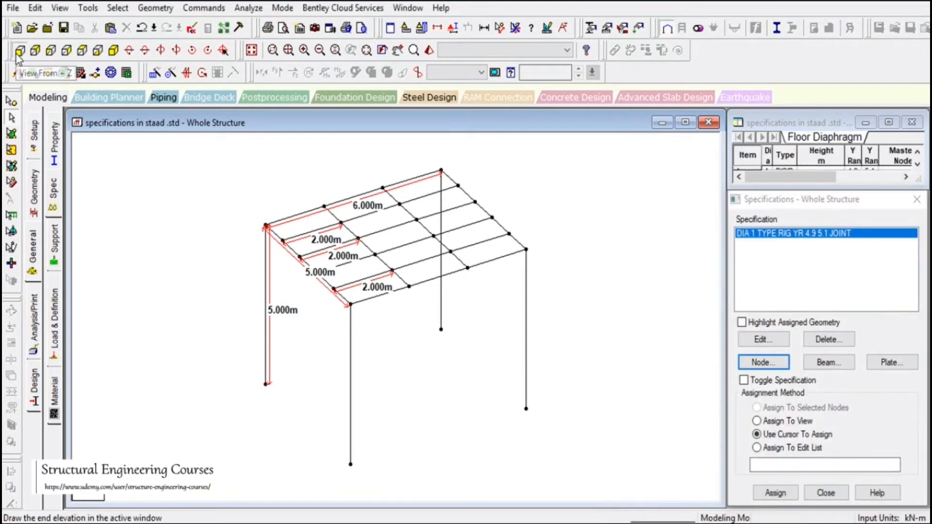
left_click(12, 101)
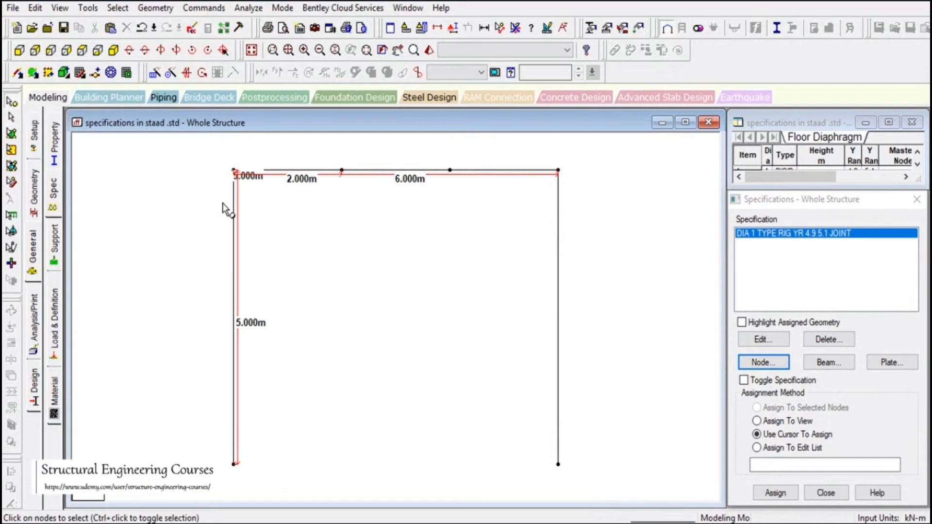
left_click_drag(192, 153, 652, 183)
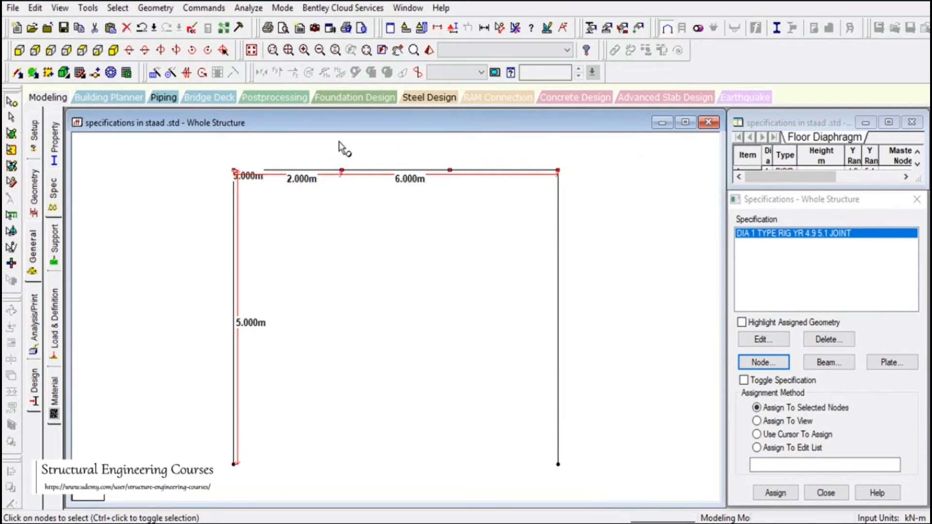
left_click(114, 50)
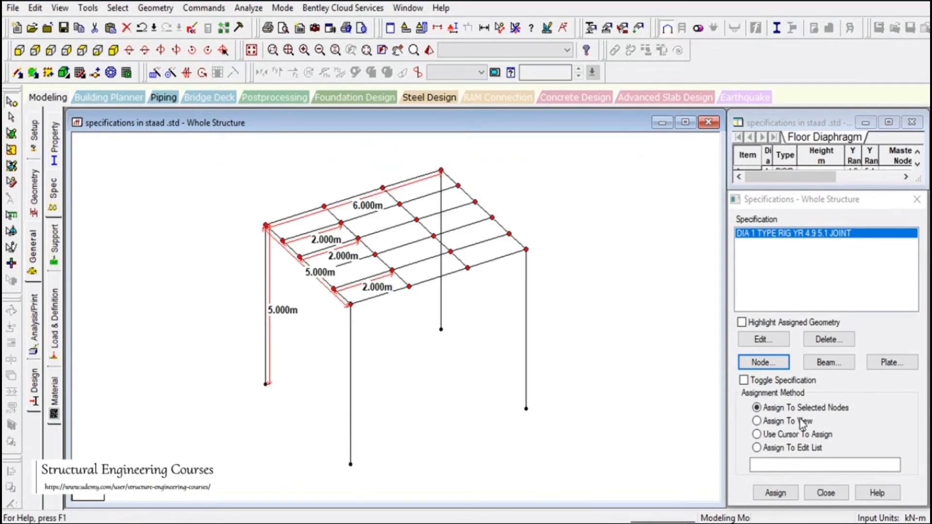
left_click(776, 493)
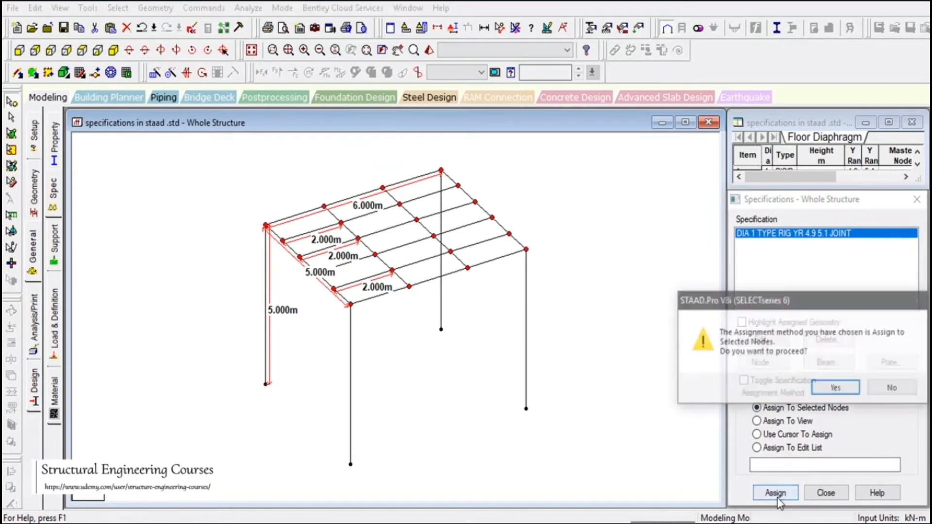
left_click(836, 389)
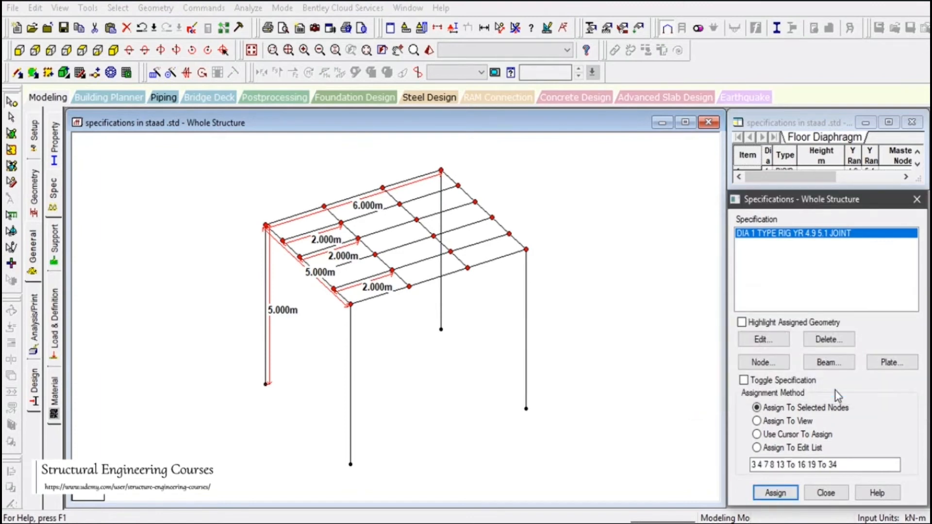
left_click_drag(590, 296, 635, 336)
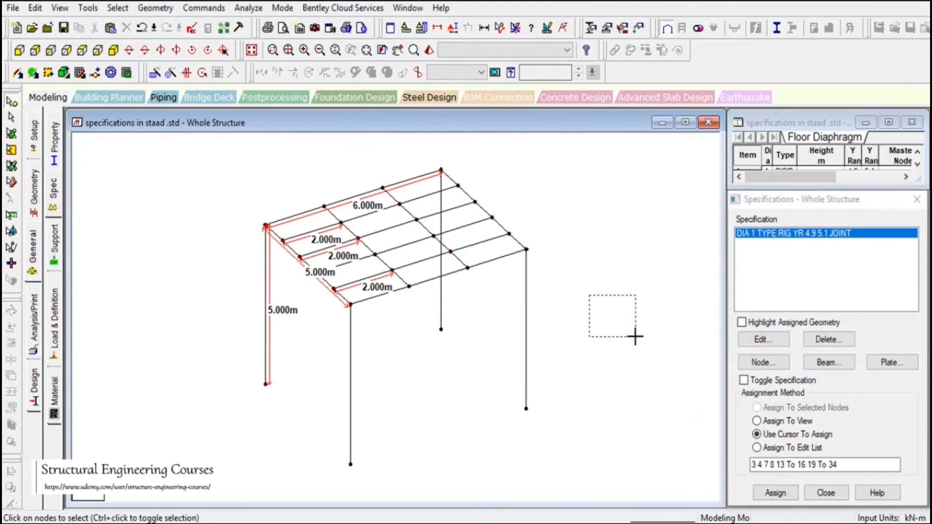
- Select the DIA 1 entry, clear the model selection and accept the auto-save to save the model
left_click(782, 236)
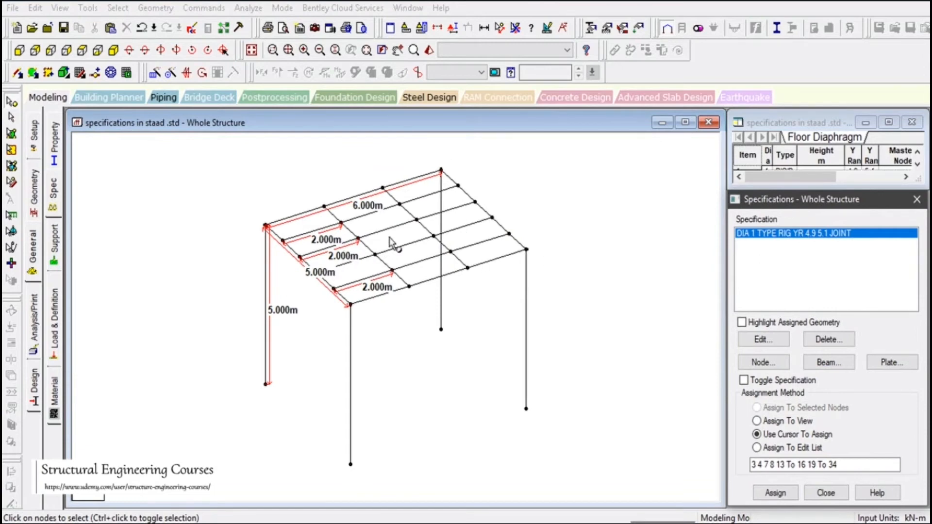
left_click_drag(530, 224, 587, 289)
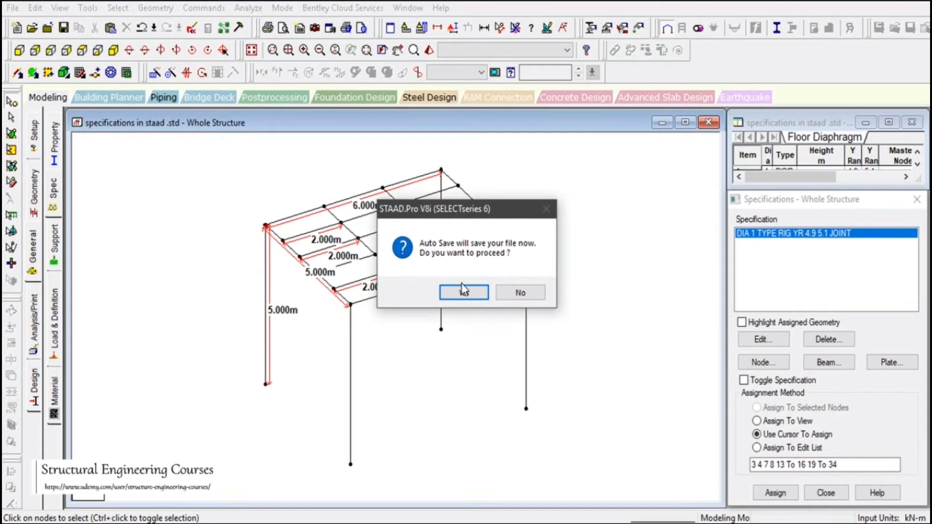
left_click(464, 292)
left_click(396, 287)
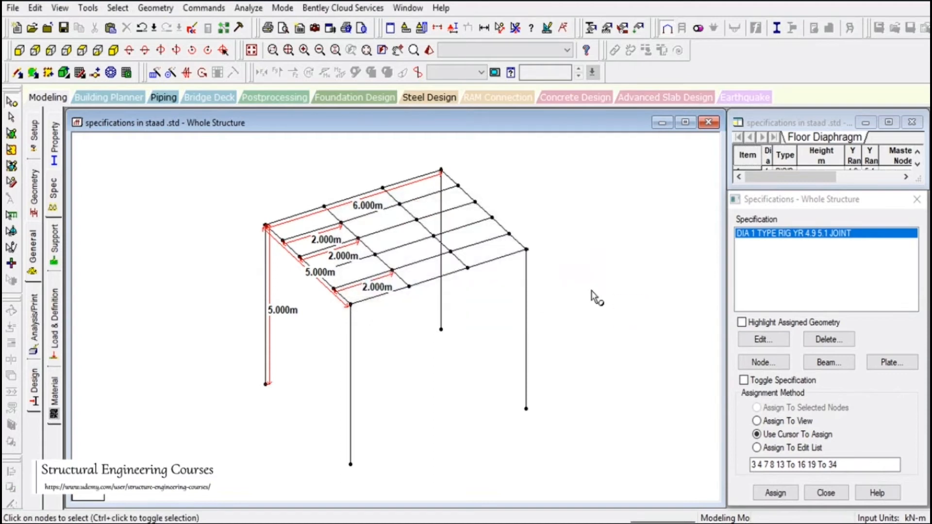
- Review the Floor Diaphragm page of Node specifications and close it without changes
left_click(776, 366)
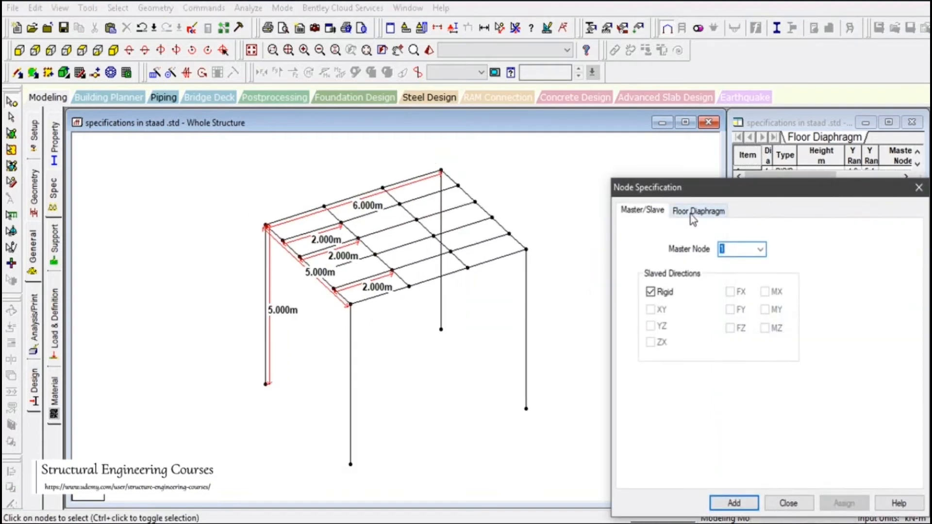
left_click(712, 210)
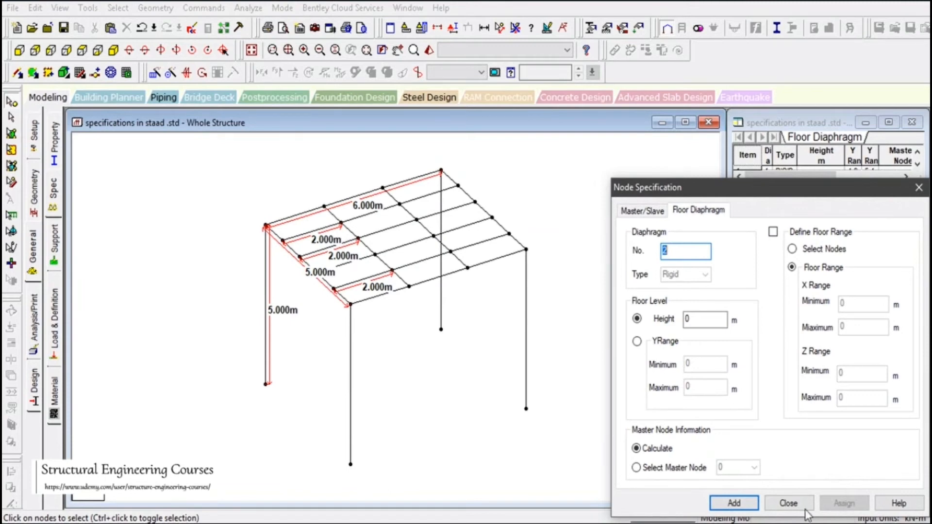
left_click(789, 504)
left_click_drag(598, 267, 664, 325)
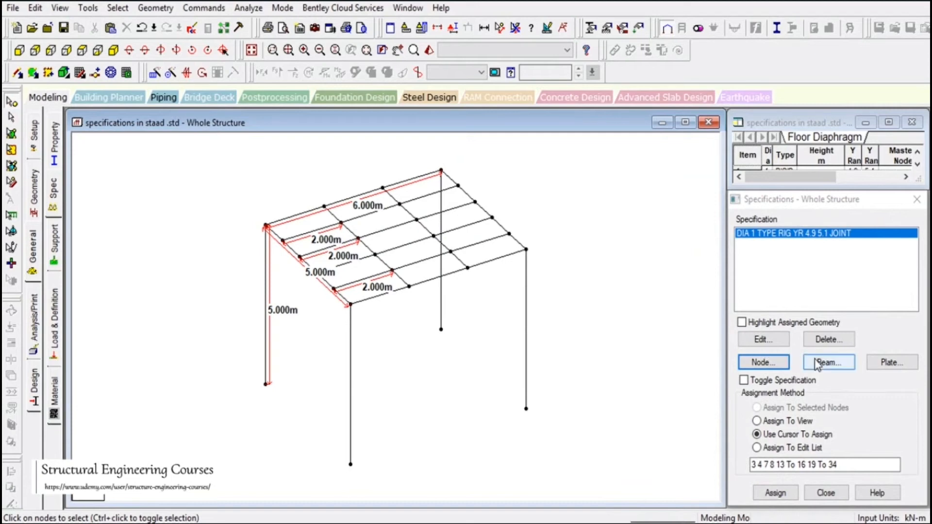
left_click(829, 363)
left_click_drag(699, 210, 671, 115)
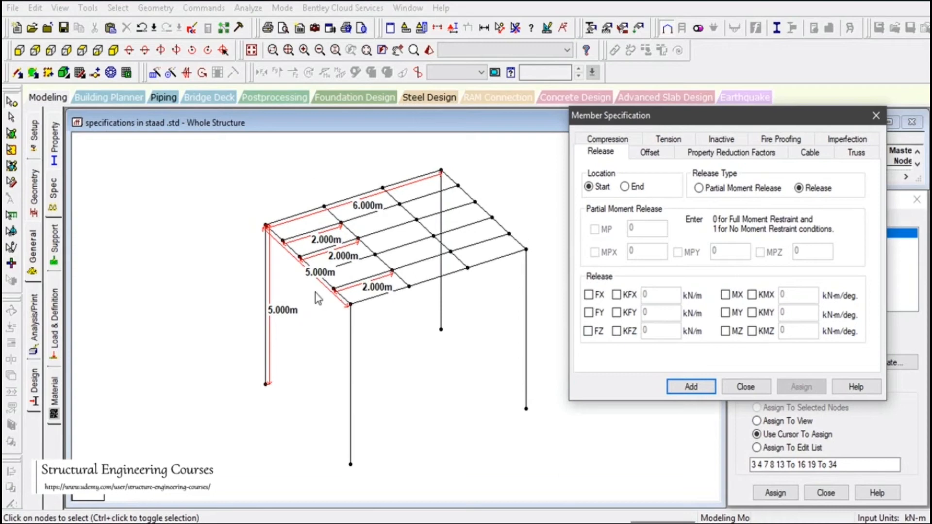
left_click(744, 387)
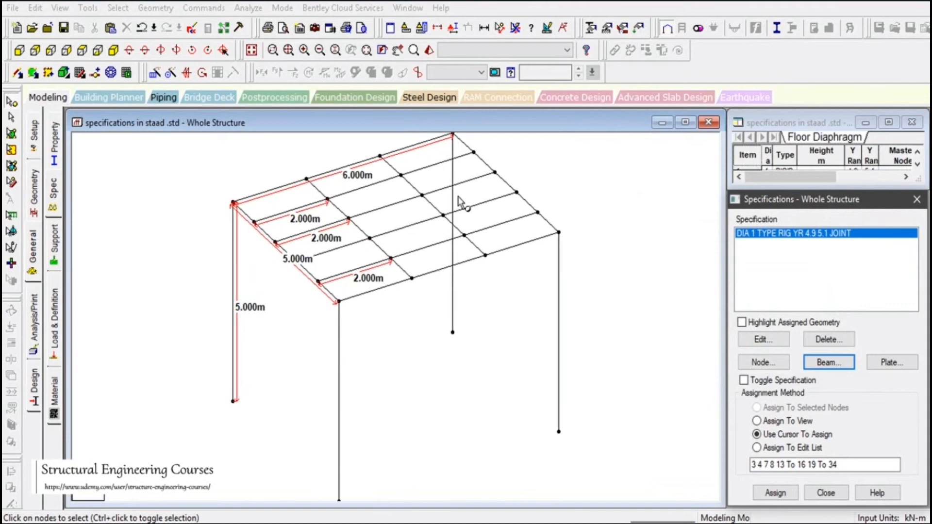
- In a fitted top view, window-select the top and bottom rows of roof beams
left_click(398, 50)
left_click_drag(493, 284, 489, 354)
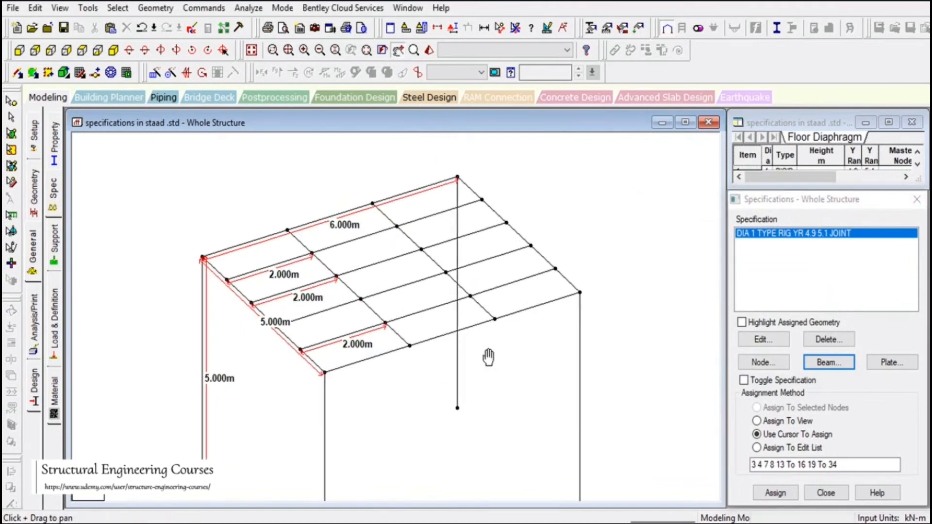
scroll(514, 348, "up", 1)
left_click(11, 118)
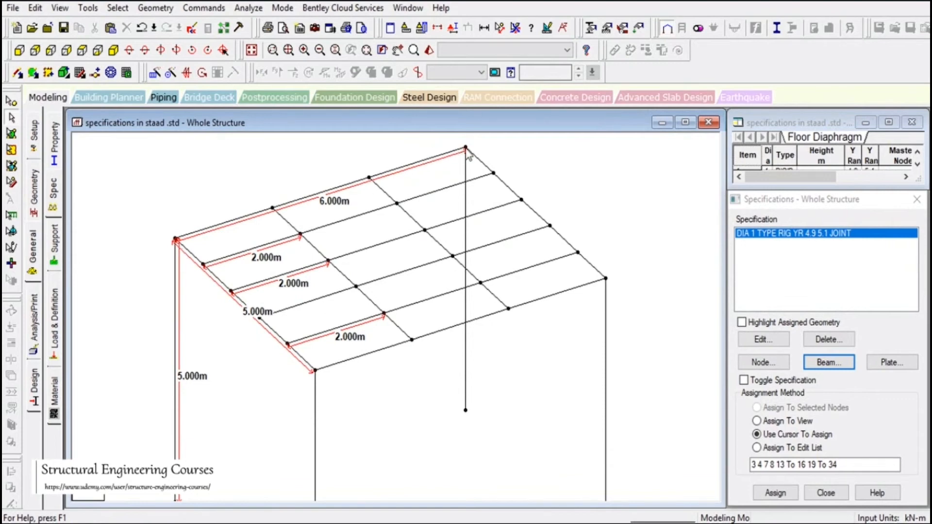
scroll(214, 165, "down", 1)
left_click(252, 50)
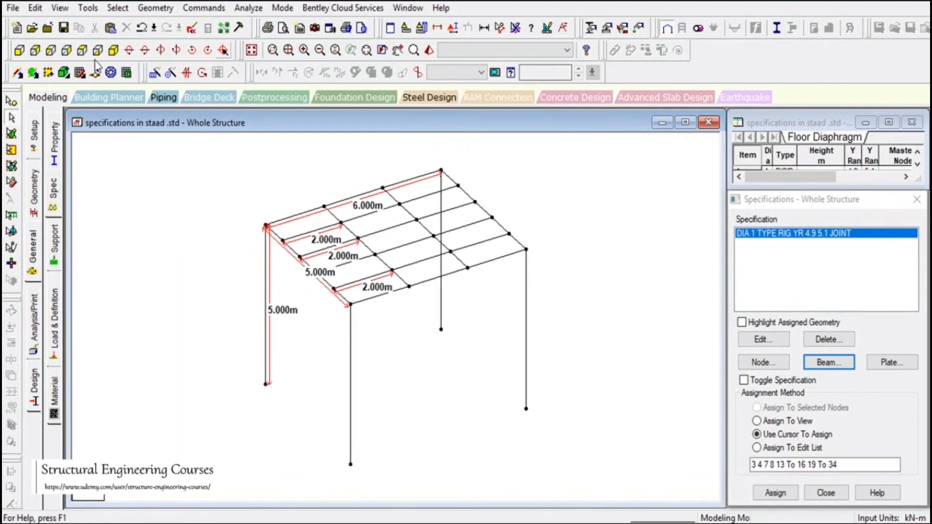
left_click(82, 50)
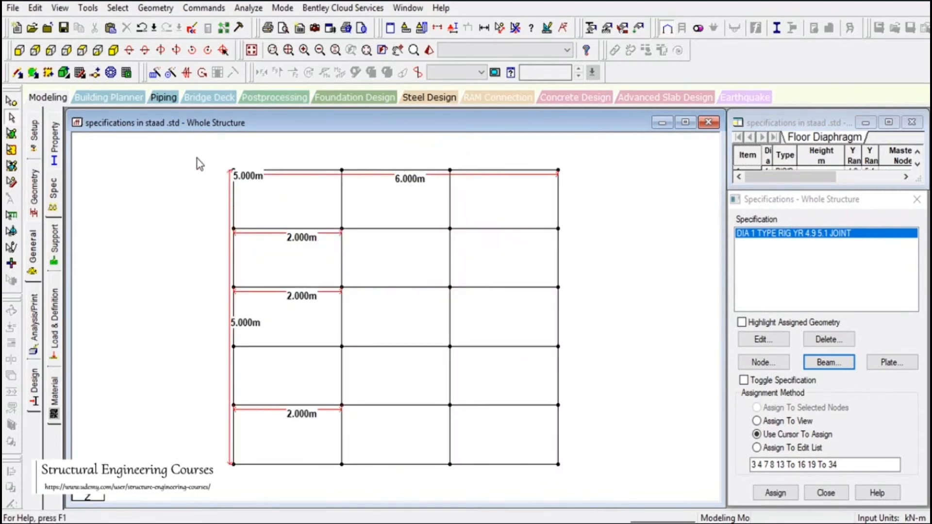
left_click_drag(198, 158, 568, 178)
left_click_drag(221, 455, 578, 481, "ctrl")
- Back in isometric view, dismiss the CONNECTION Client window and add beams 10 and 1 to the selection
left_click(120, 49)
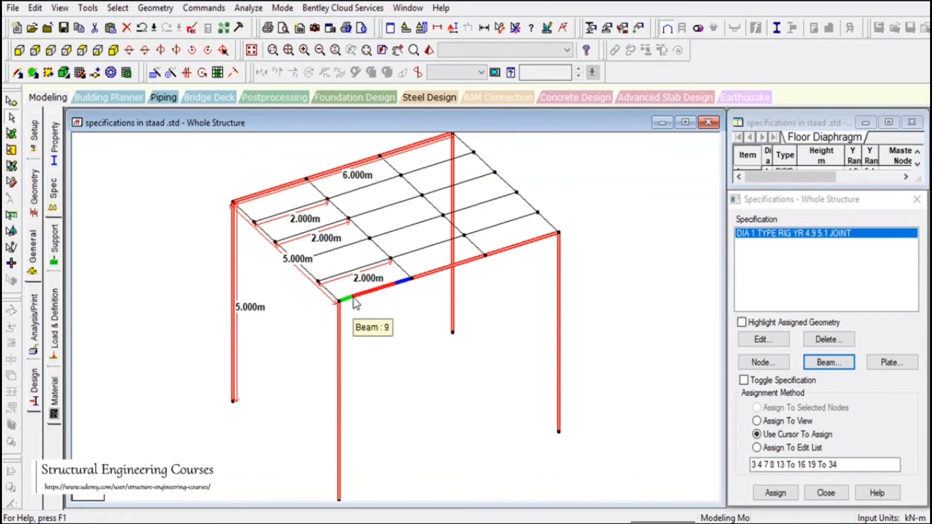
left_click(911, 55)
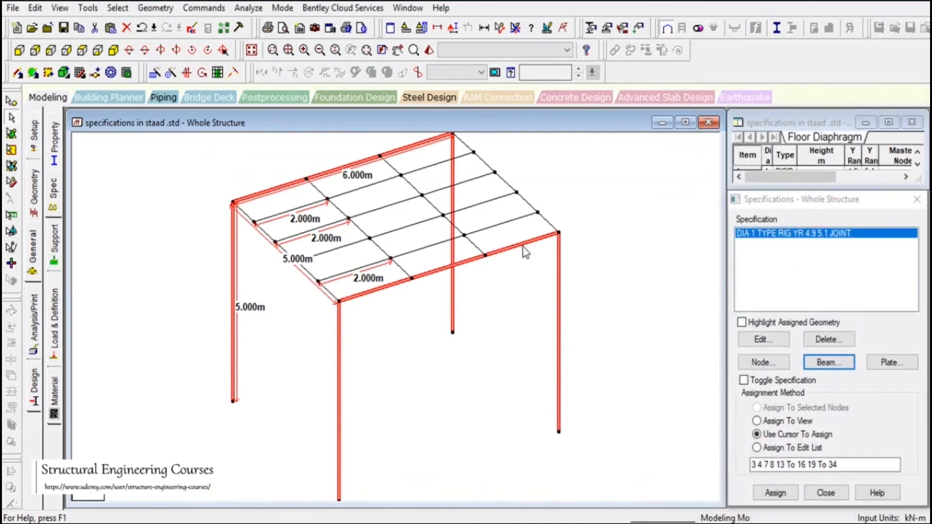
left_click(561, 259)
left_click(234, 236)
- Add a START release for MY and MZ from the Beam Release page
left_click(822, 367)
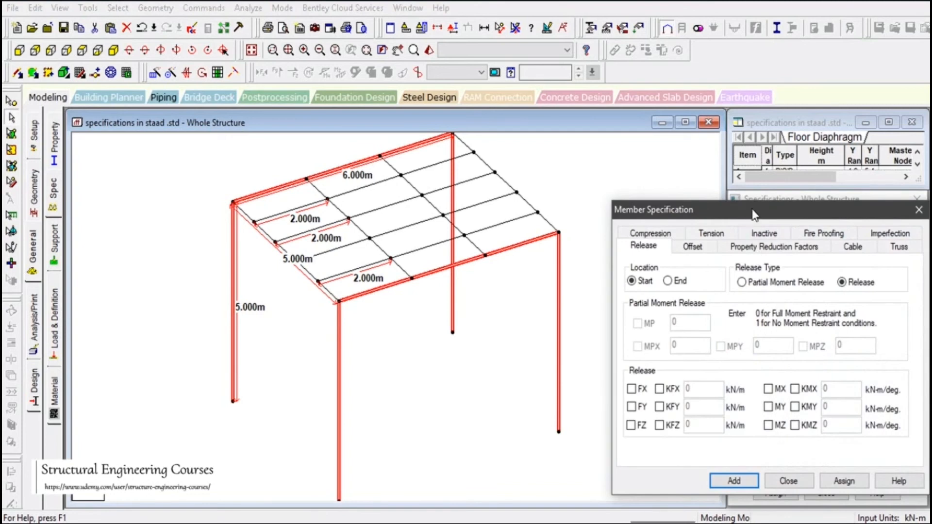
left_click_drag(756, 214, 746, 117)
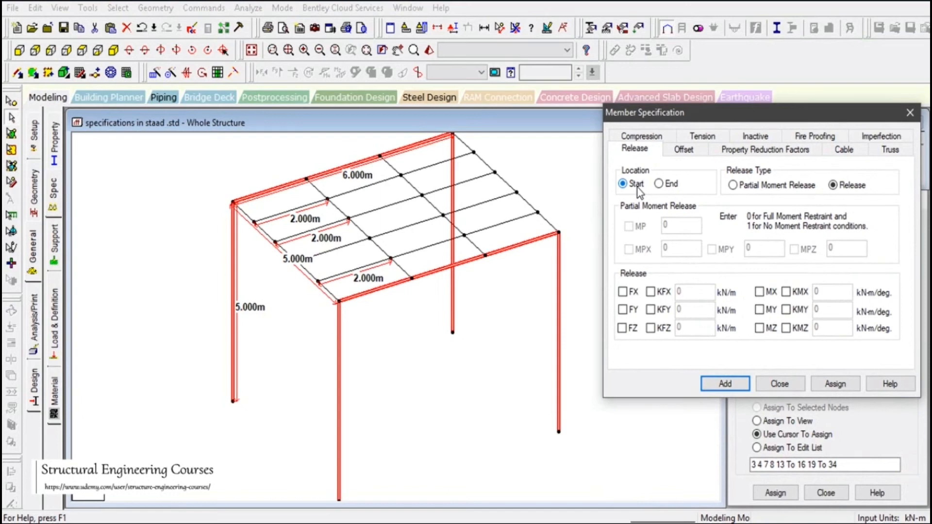
left_click(762, 329)
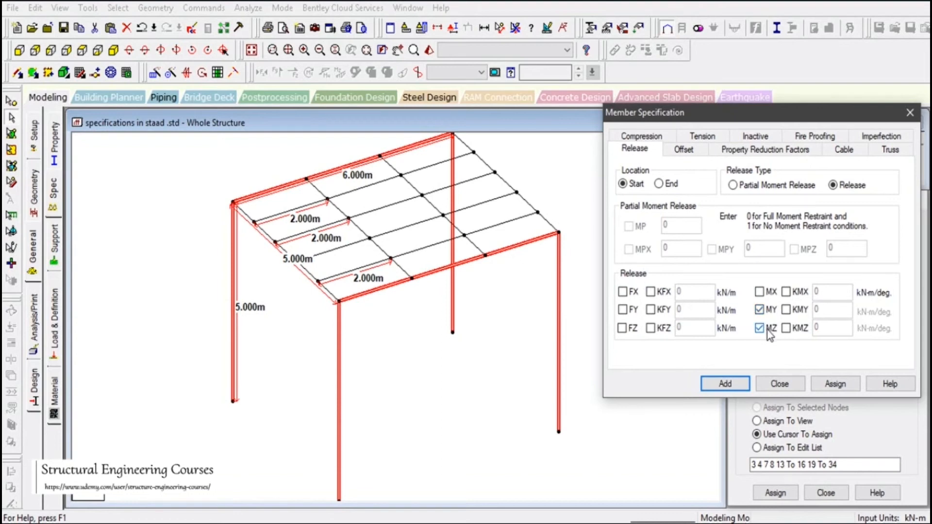
left_click(726, 383)
- Add an END release for MY and MZ from the Beam Release page
left_click(823, 362)
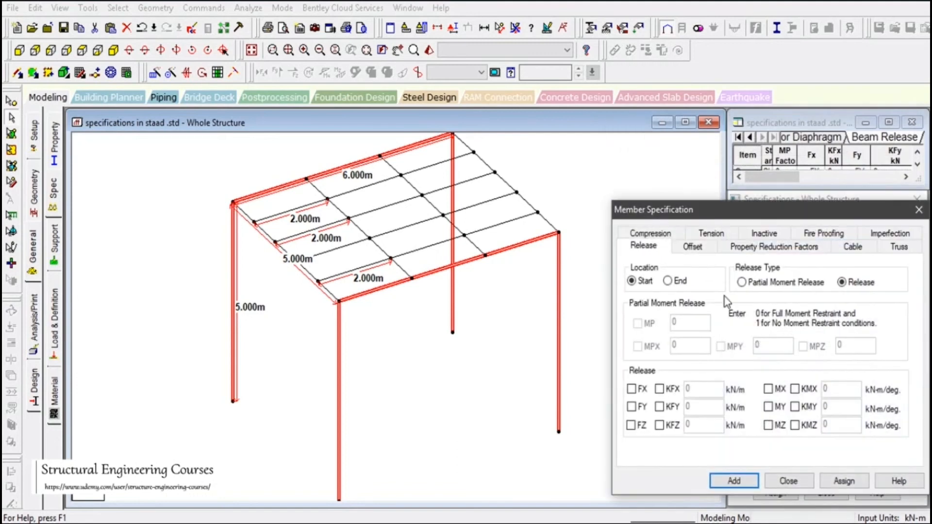
left_click(668, 281)
left_click(768, 407)
left_click(769, 425)
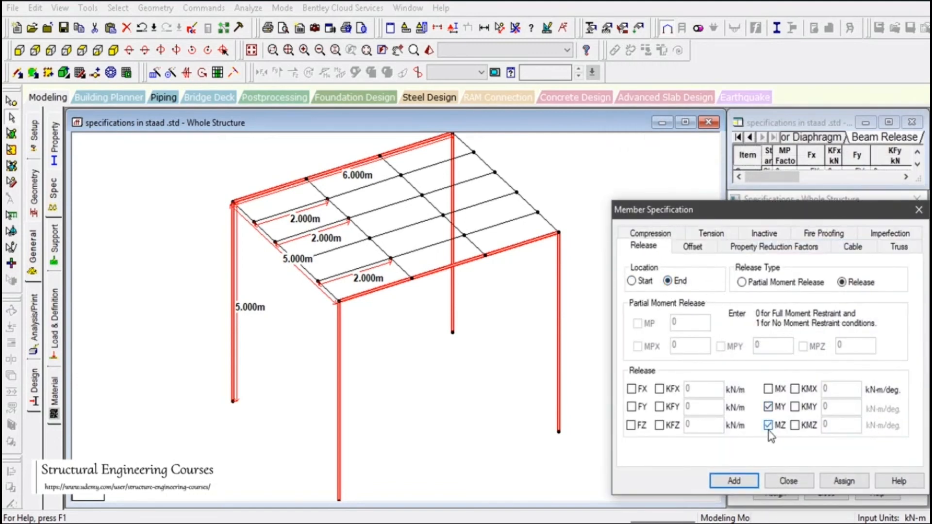
left_click(735, 481)
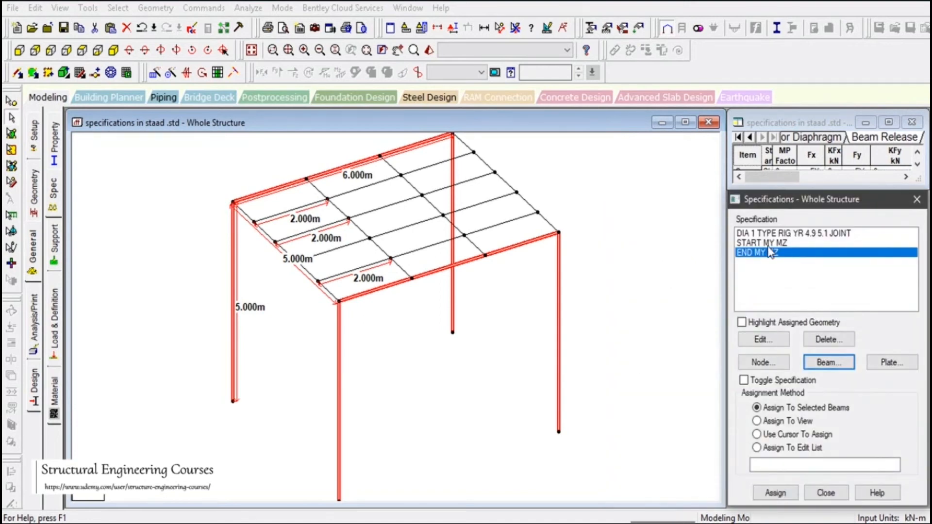
- Cycle the frame through plan, front and isometric views and clear the member selection
mouse_move(720, 523)
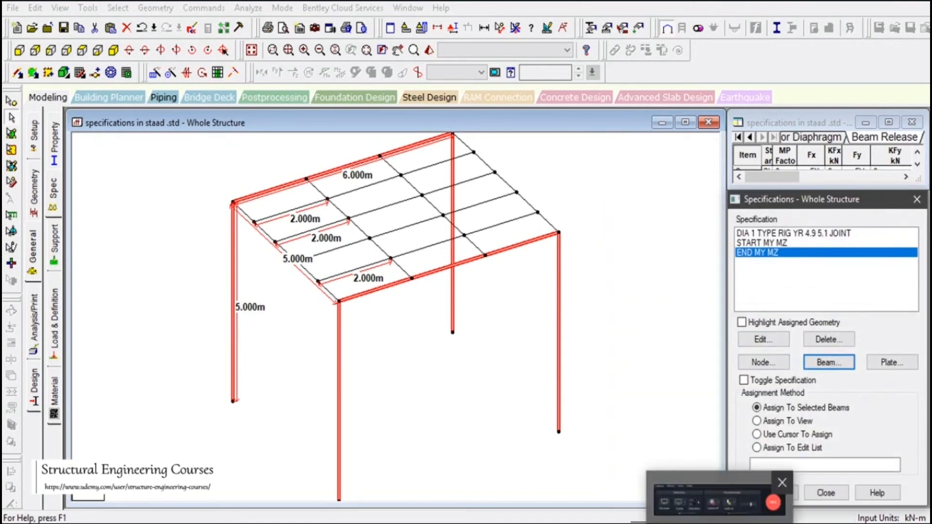
left_click(734, 500)
left_click(866, 476)
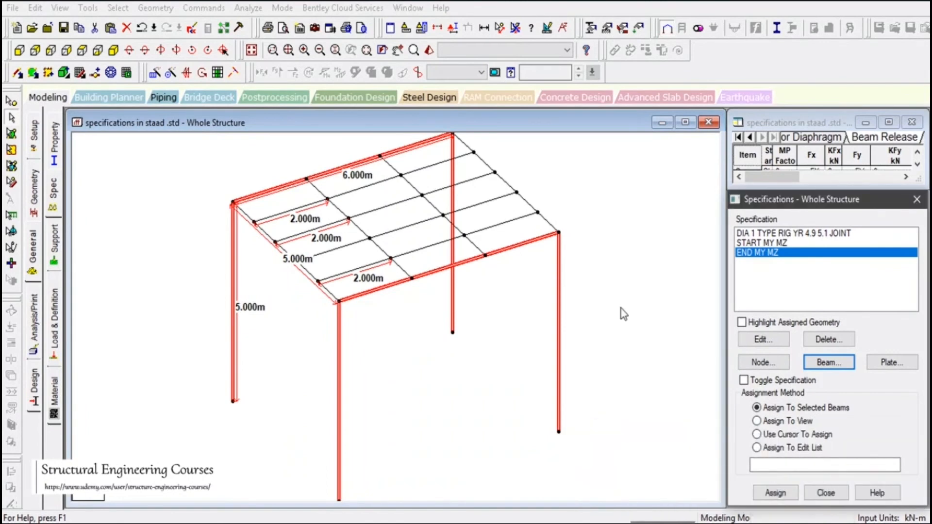
left_click(252, 50)
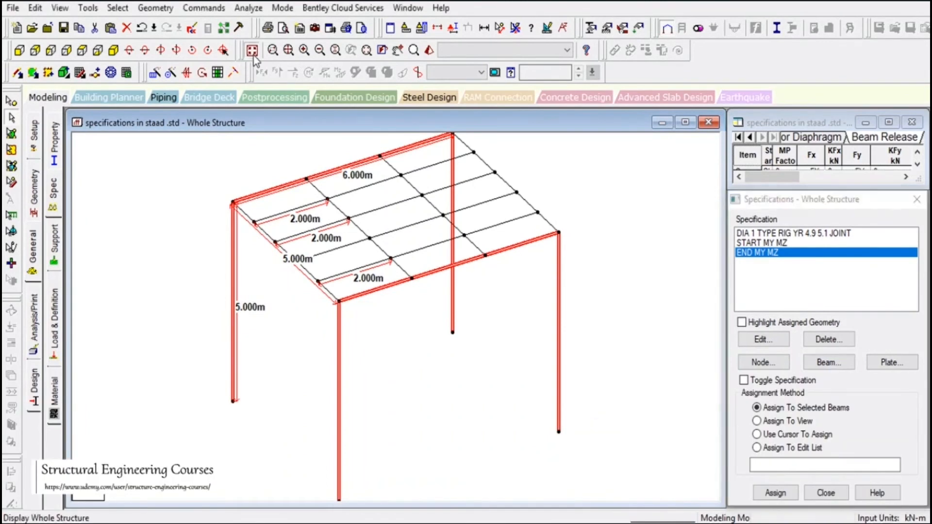
left_click(82, 50)
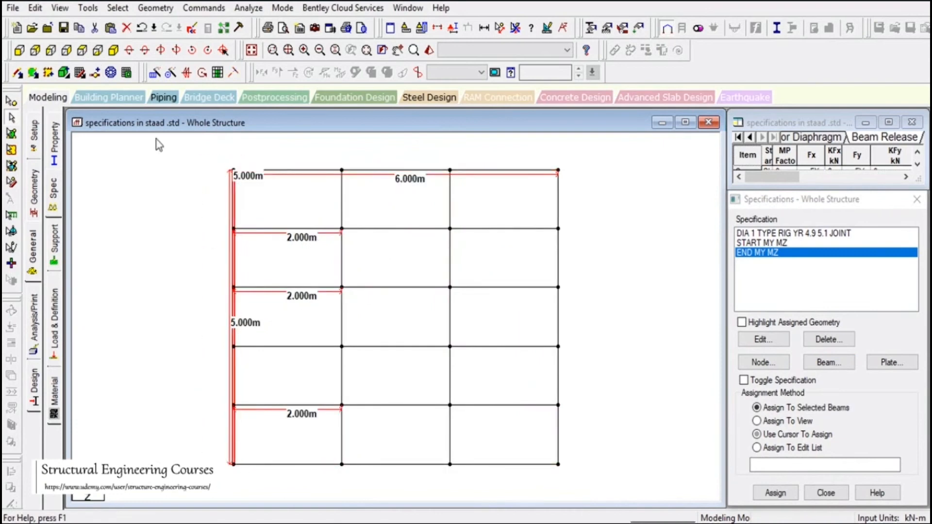
left_click(57, 8)
left_click(92, 55)
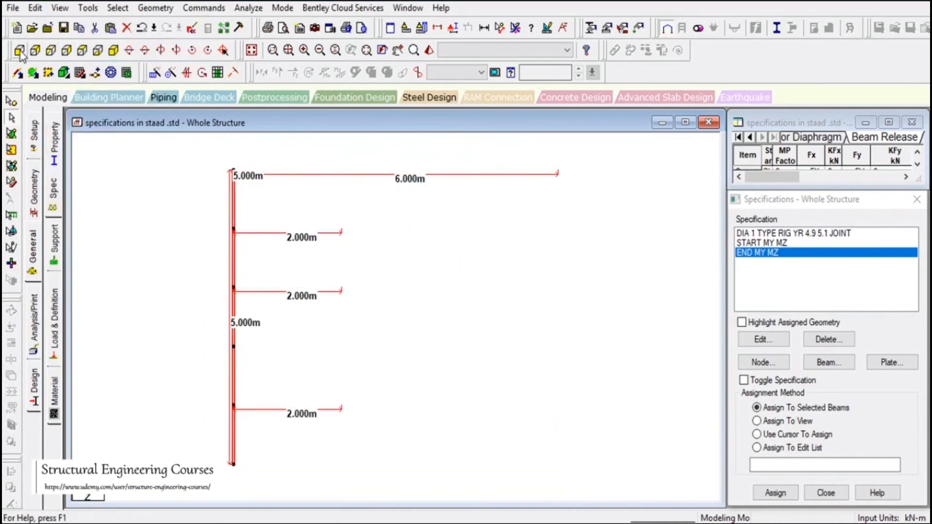
left_click(53, 52)
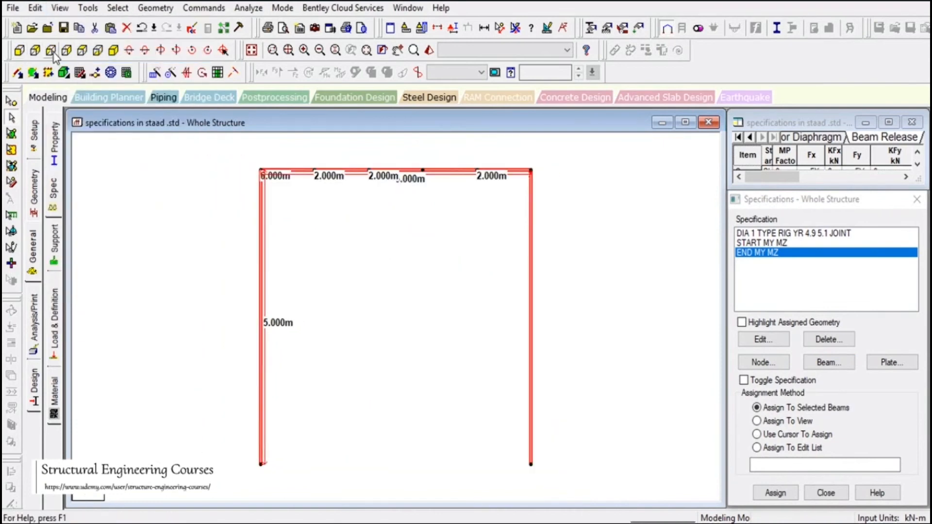
left_click(458, 333)
left_click(113, 51)
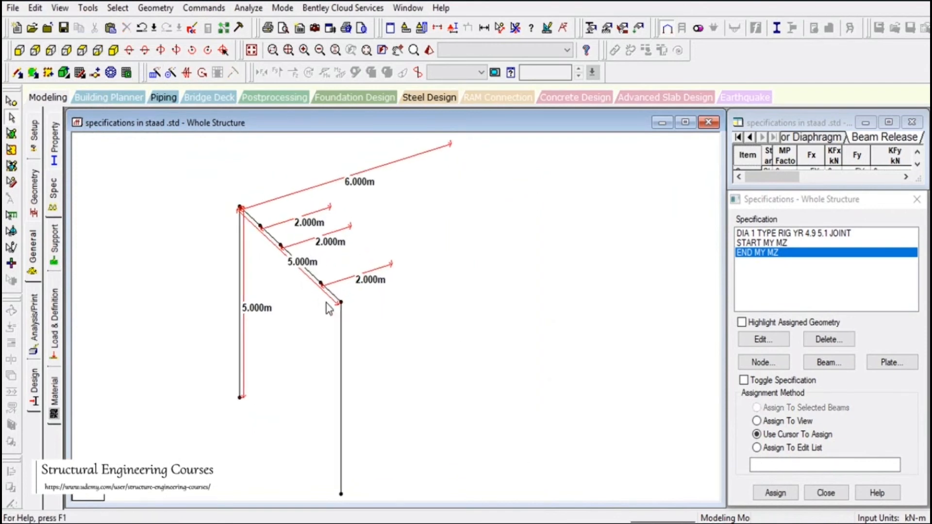
- Dimension the sloping roof diagonal node to node as 5.000 m, then remove all dimension lines
left_click(501, 27)
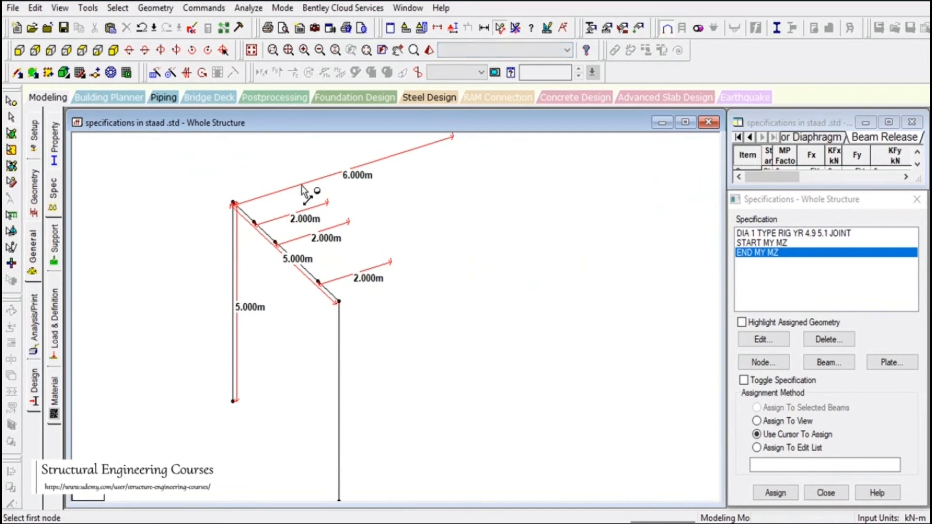
left_click(233, 203)
left_click(339, 302)
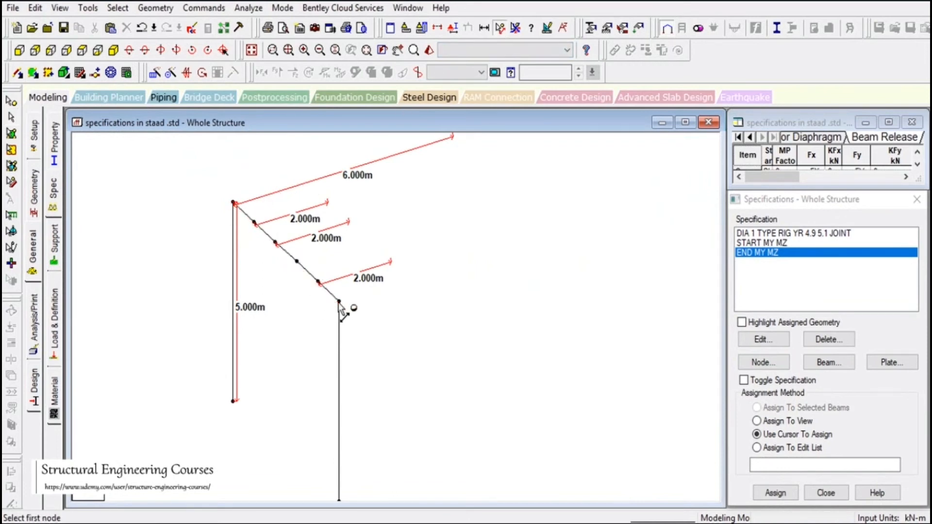
left_click(338, 302)
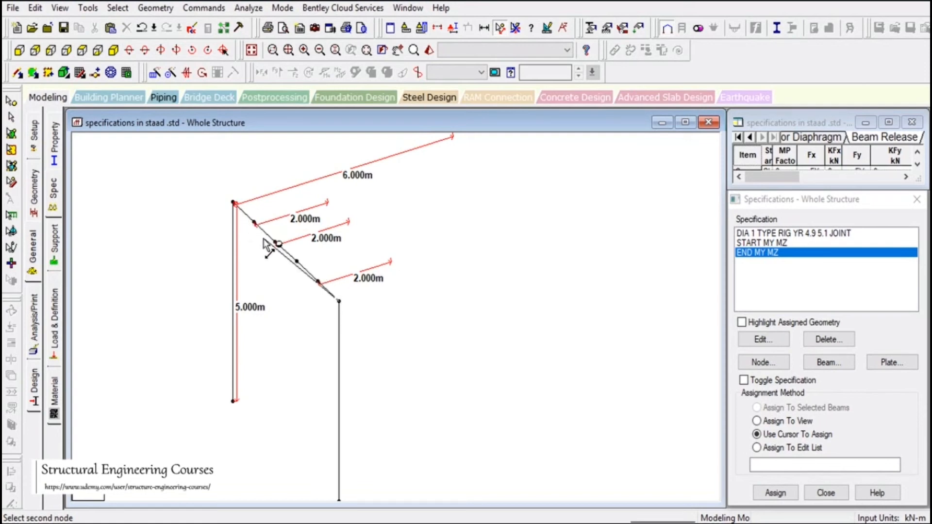
left_click(234, 202)
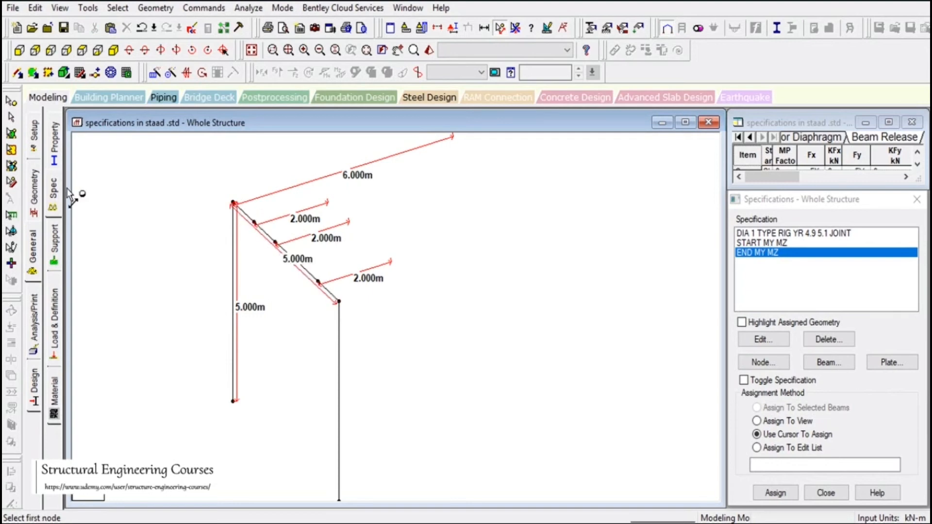
left_click(11, 117)
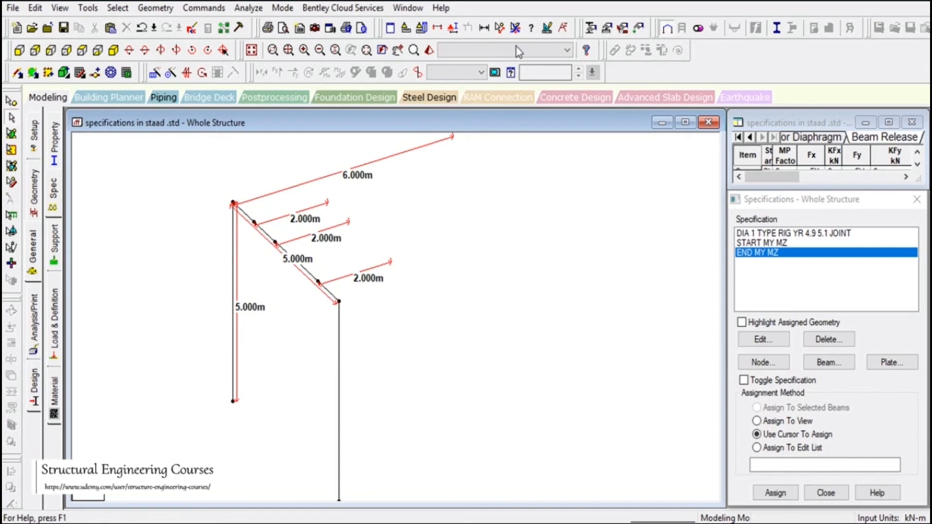
left_click(516, 27)
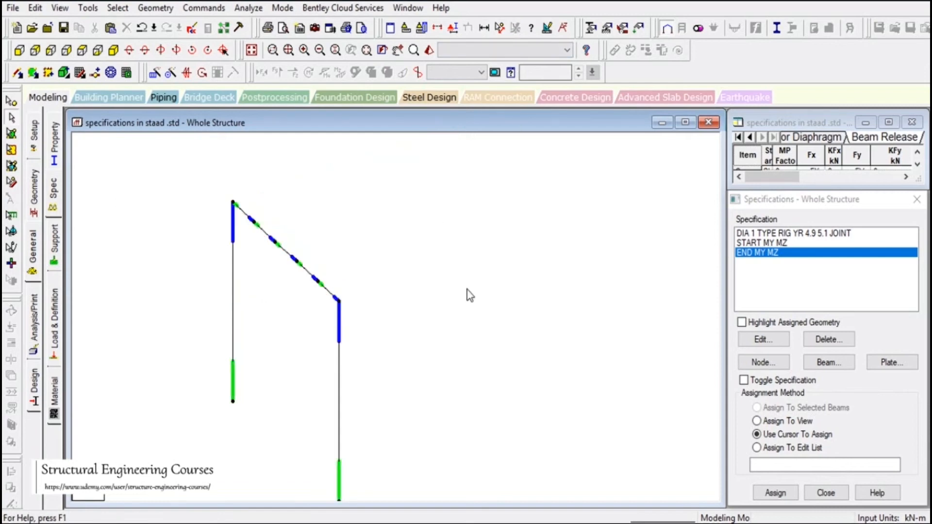
- Zoom in and select beam 6 at the top-left joint
scroll(410, 335, "up", 2)
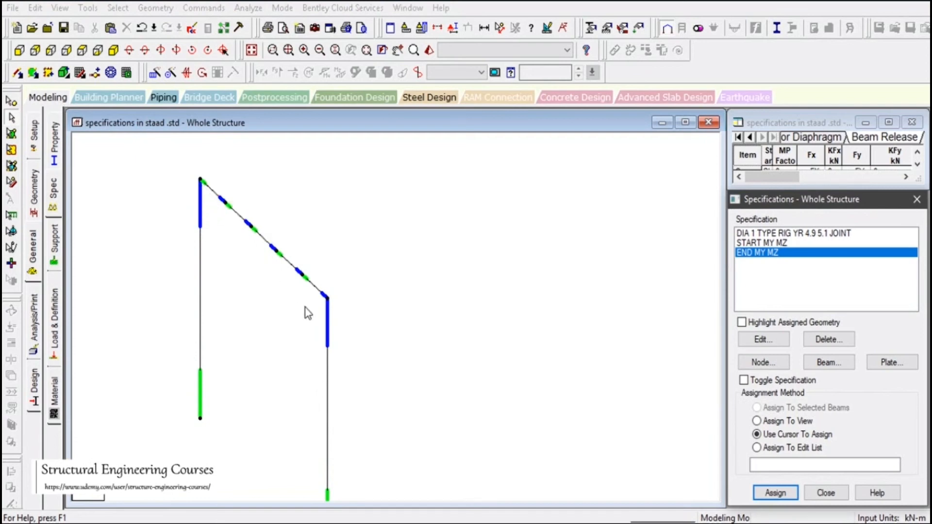
left_click(209, 193)
left_click(252, 173)
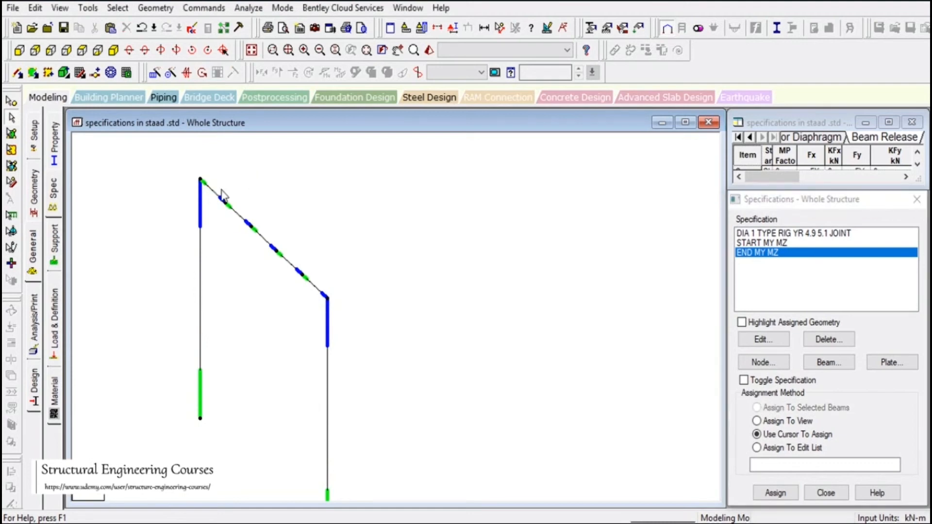
scroll(188, 186, "up", 3)
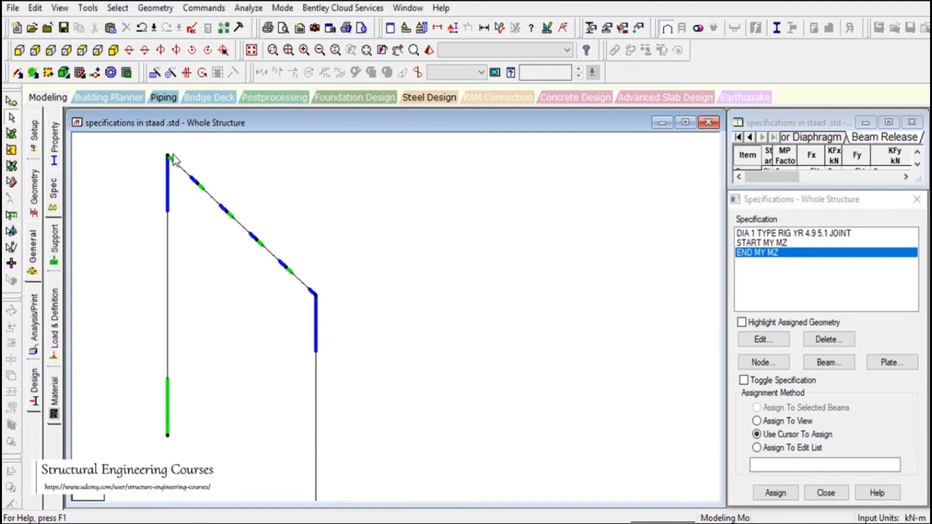
scroll(172, 157, "up", 1)
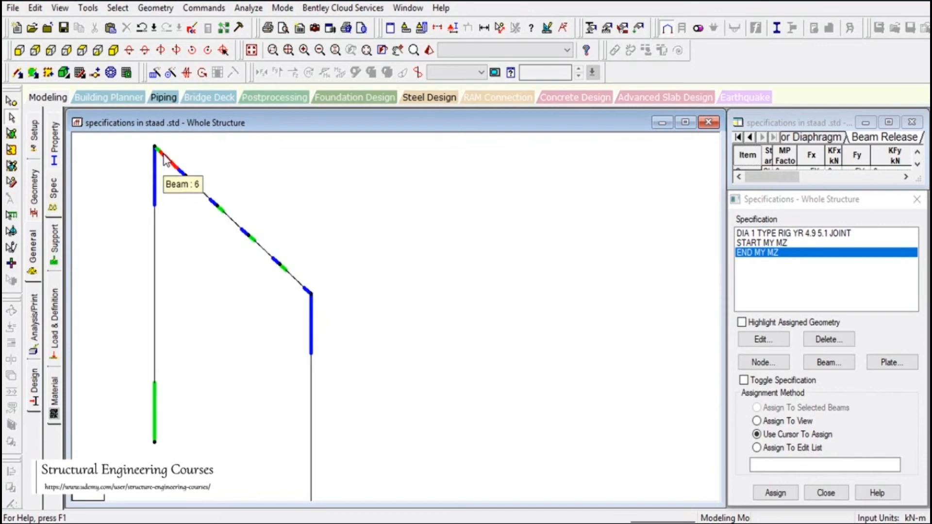
left_click(165, 160)
- Assign the START MY MZ release to beam 6, then deselect it and hide specification markers
left_click(760, 243)
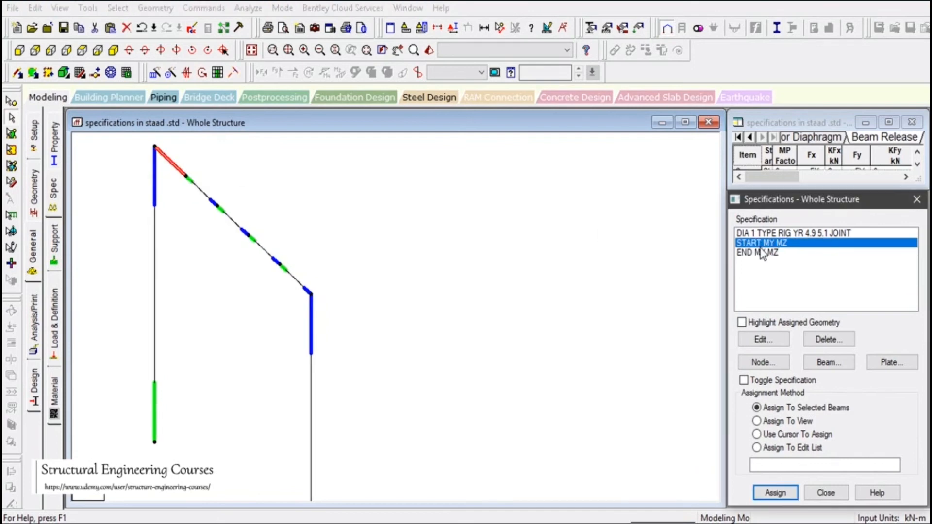
left_click(775, 493)
left_click(831, 387)
left_click(563, 371)
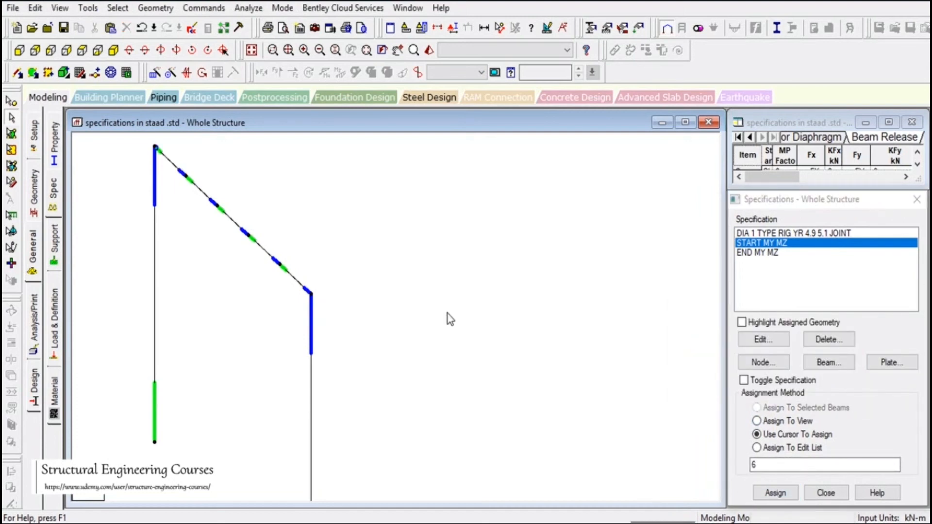
key("shift+e")
scroll(444, 329, "up", 3)
scroll(445, 331, "down", 3)
scroll(449, 340, "down", 1)
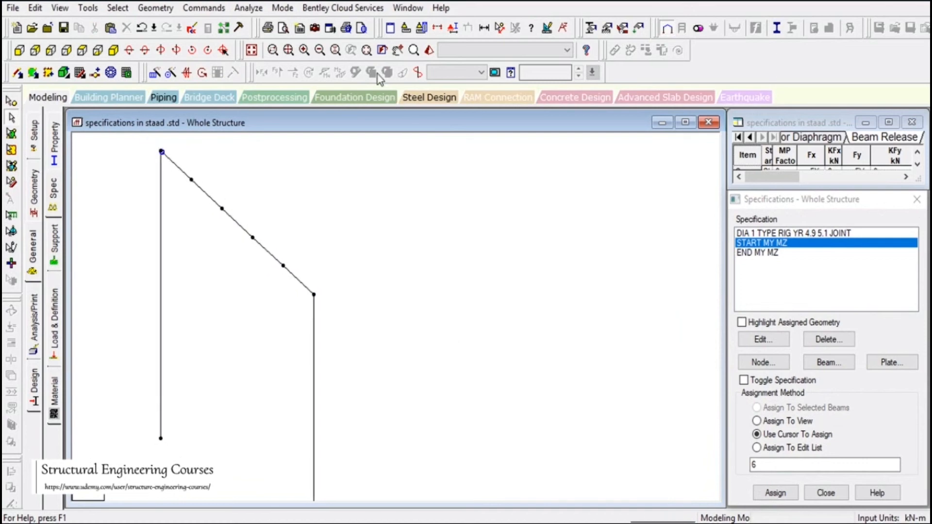
- Magnify the joints around the top node and select beam 29 at the right joint
left_click(414, 50)
left_click_drag(154, 152, 167, 168)
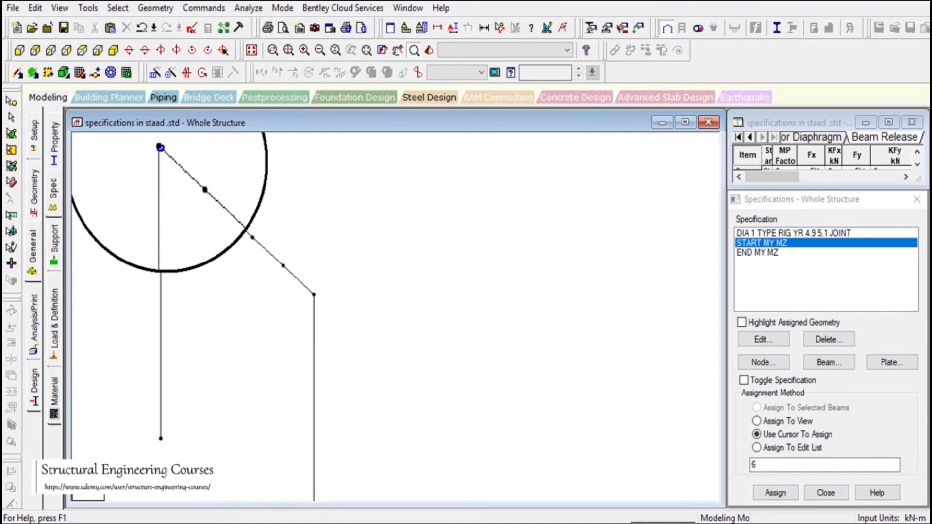
left_click_drag(167, 169, 181, 167)
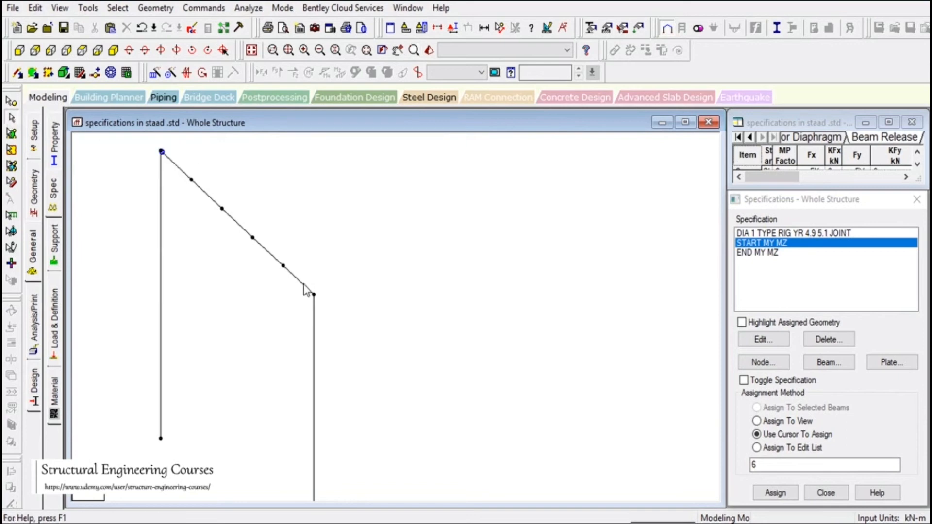
left_click(304, 285)
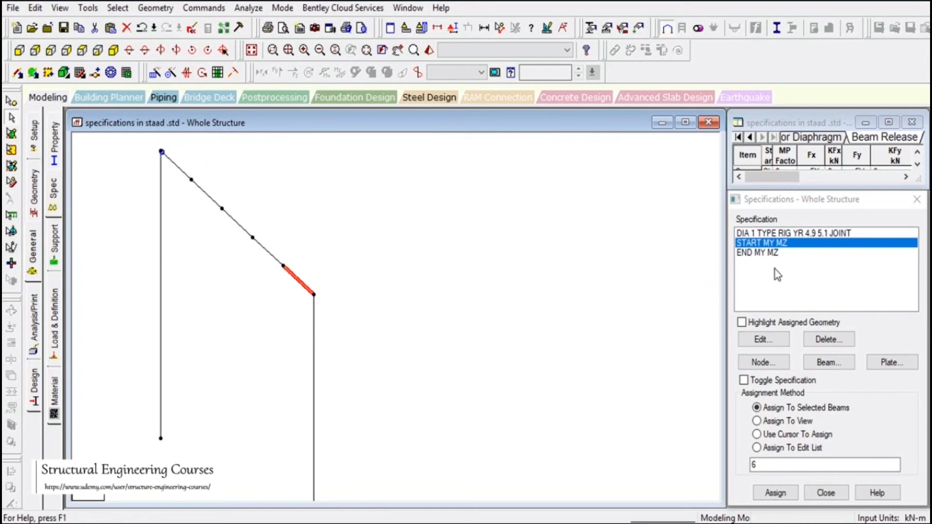
- Assign the END MY MZ release to beam 29 and show the whole structure isometrically
left_click(769, 253)
left_click(777, 498)
left_click(780, 494)
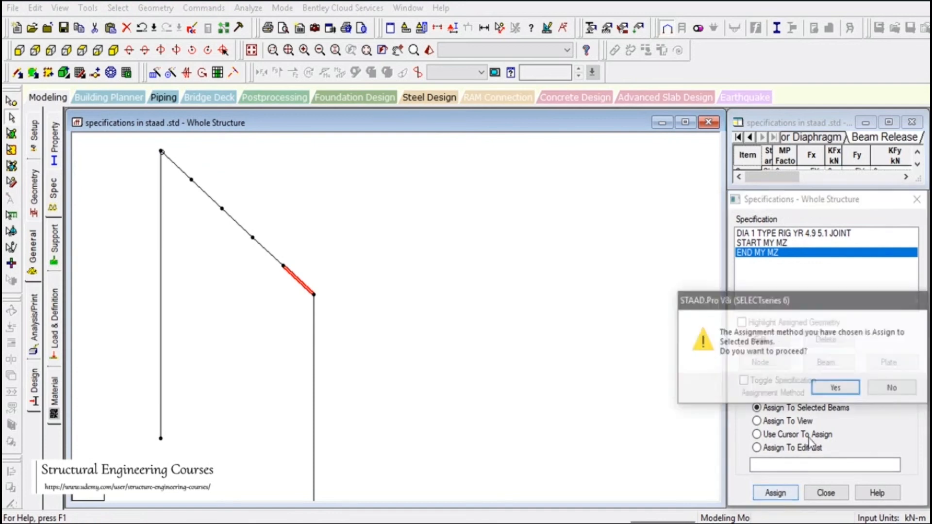
left_click(423, 320)
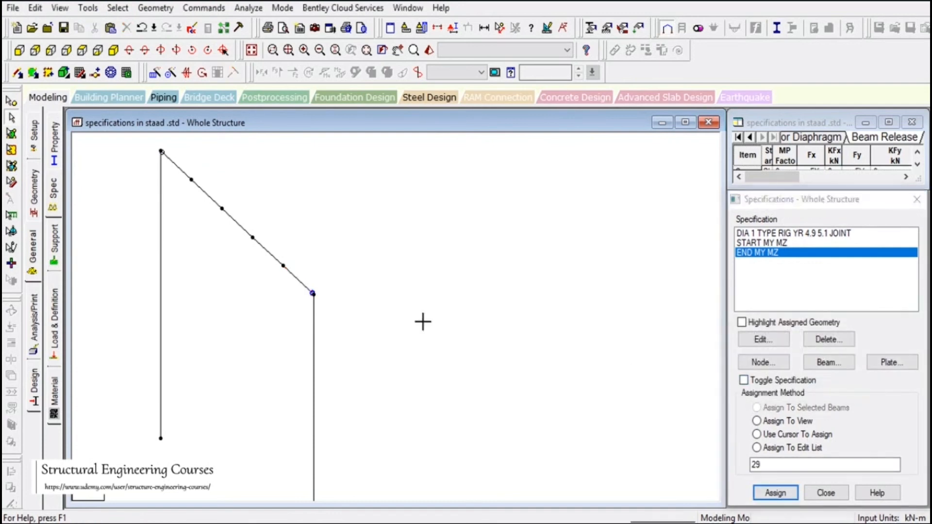
scroll(436, 311, "down", 1)
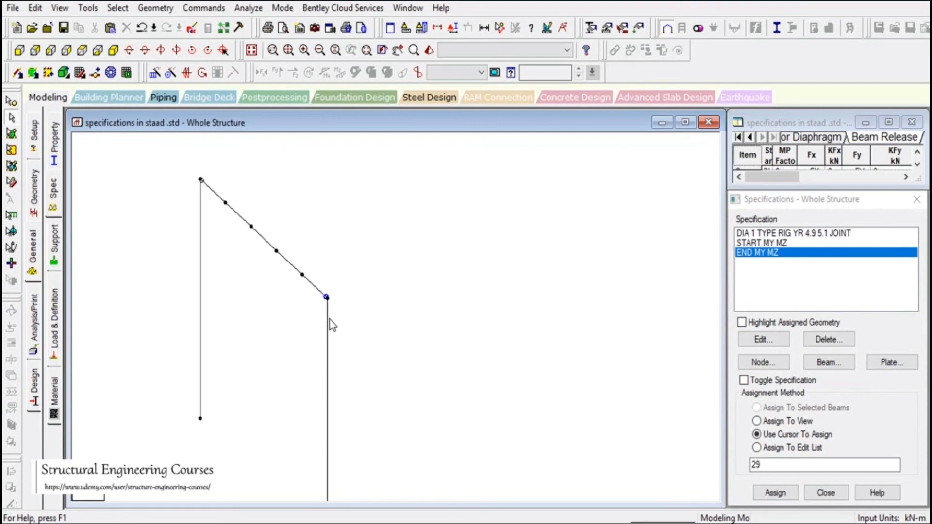
left_click(252, 50)
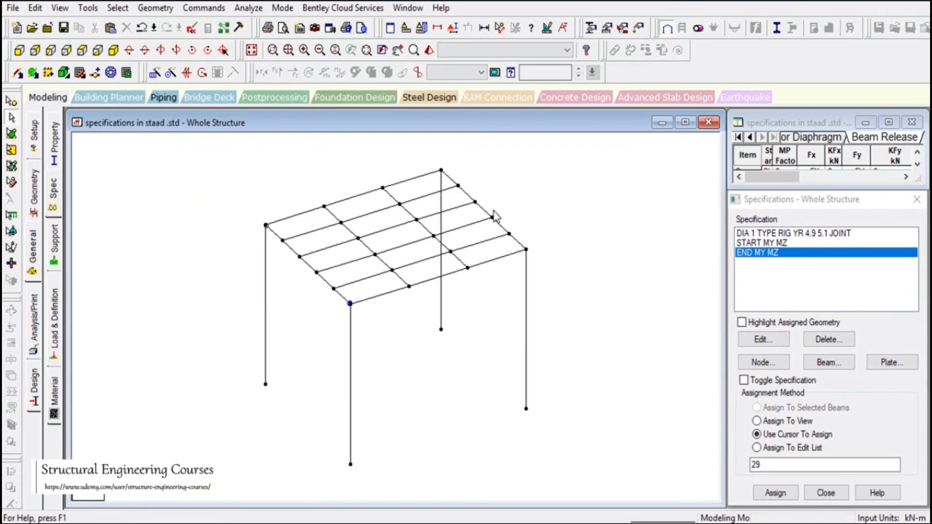
- Assign the START MY MZ release to beam 7 at the roof corner
left_click(452, 183)
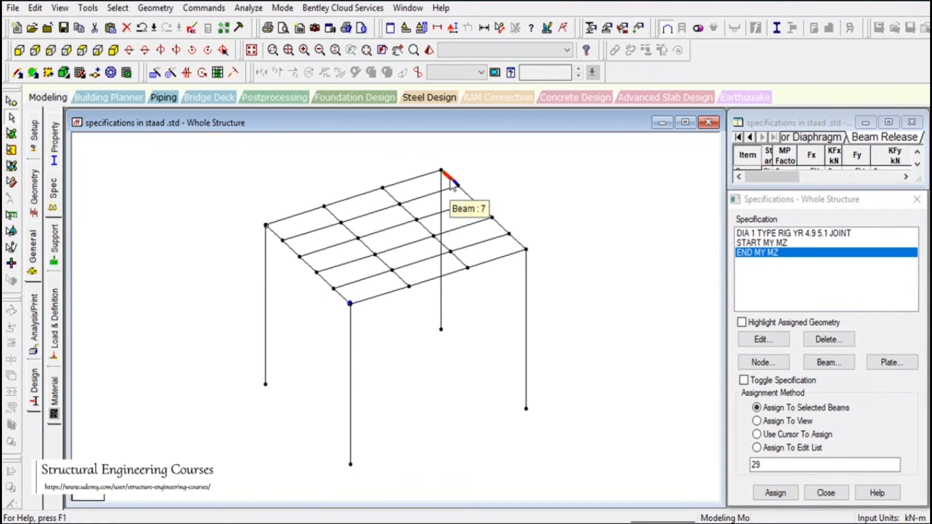
left_click(479, 177)
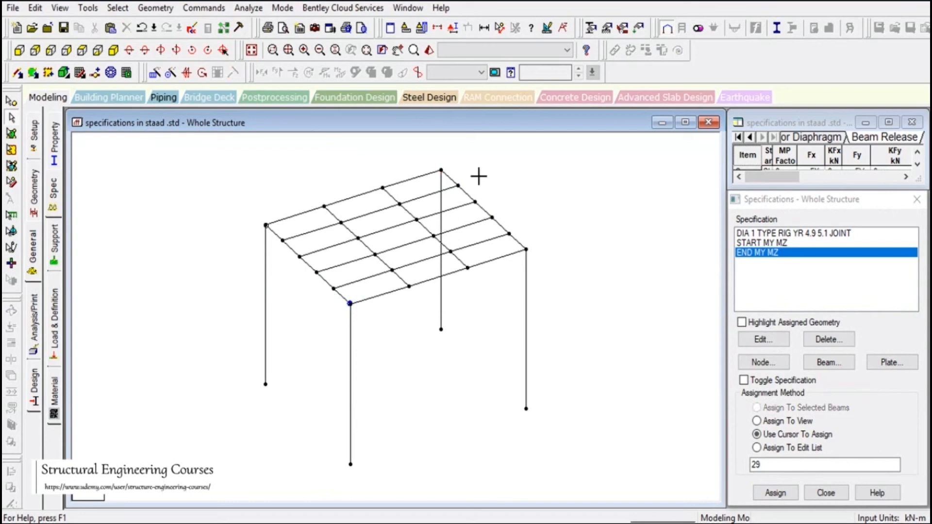
left_click(449, 184)
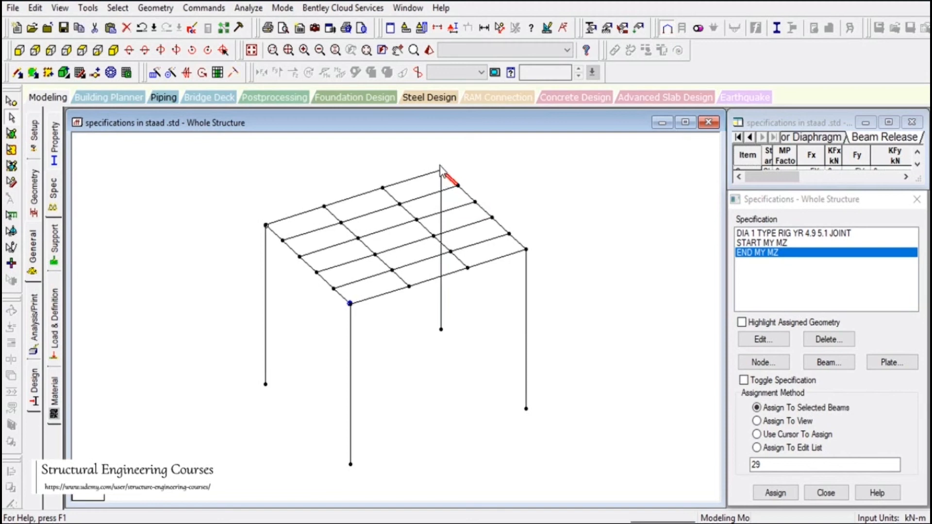
left_click(773, 243)
left_click(774, 492)
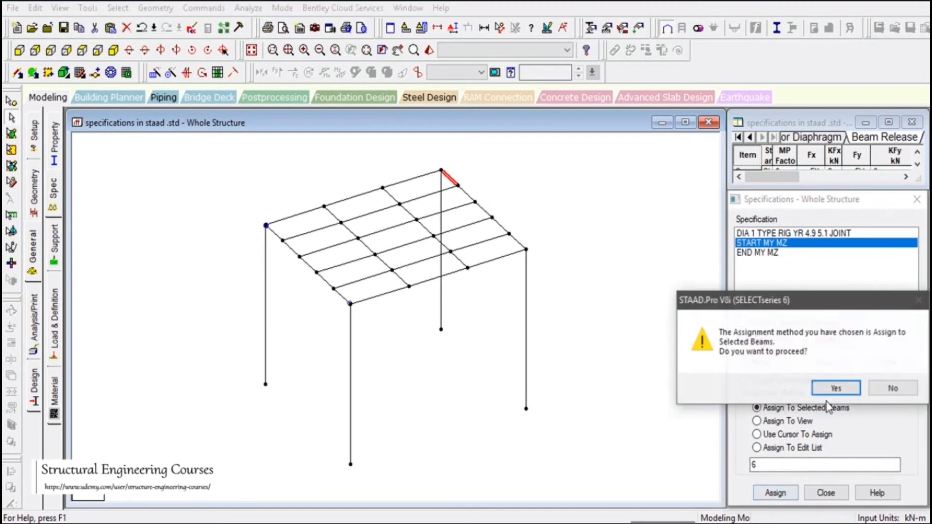
left_click(834, 387)
- Assign the END MY MZ release to beam 46 on the right roof edge
left_click(518, 242)
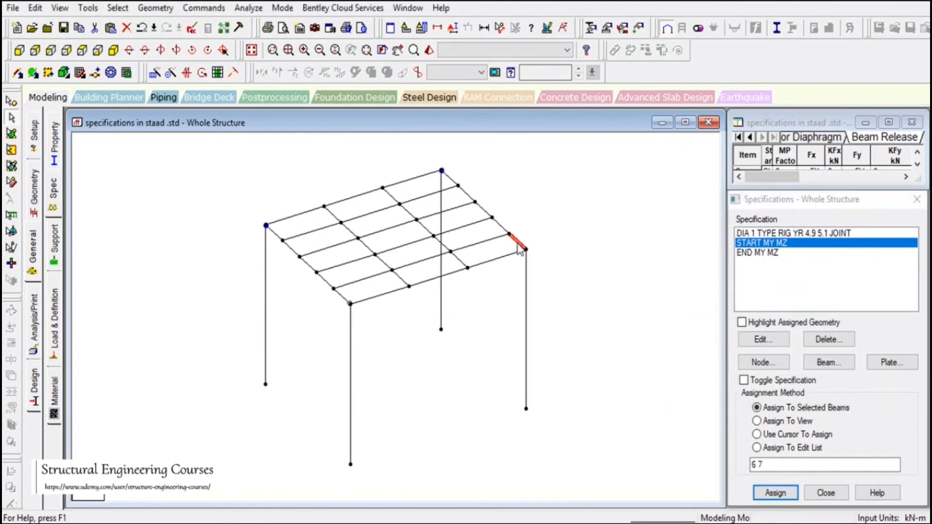
left_click(766, 253)
left_click(776, 493)
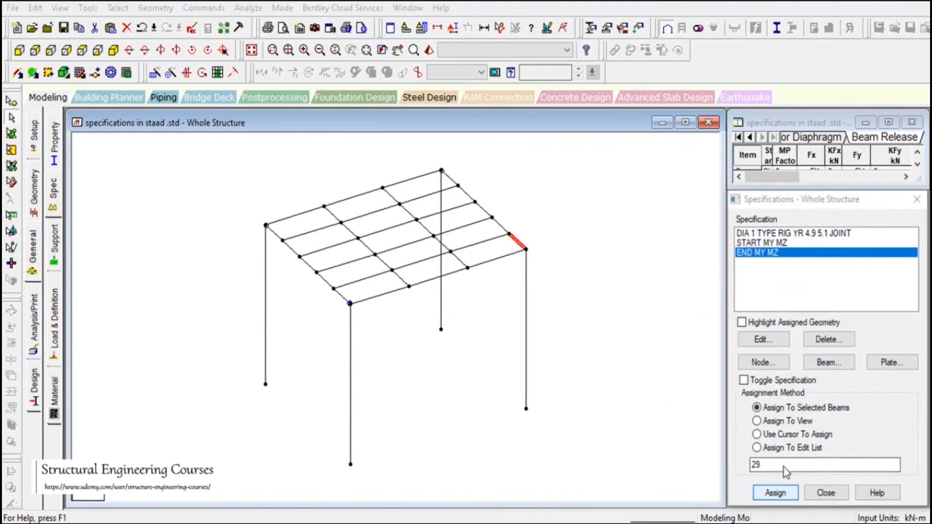
left_click(835, 387)
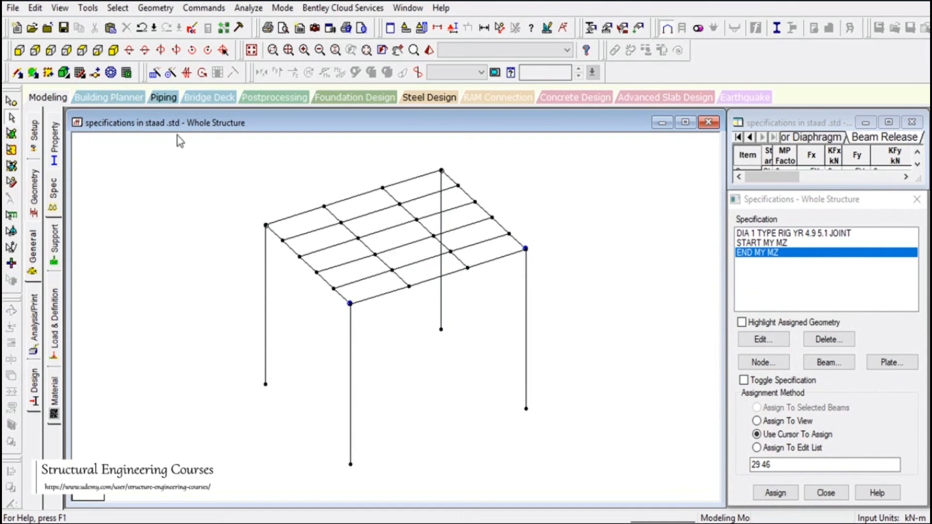
- Dimension two roof grid spans node to node in the isometric view
left_click(82, 50)
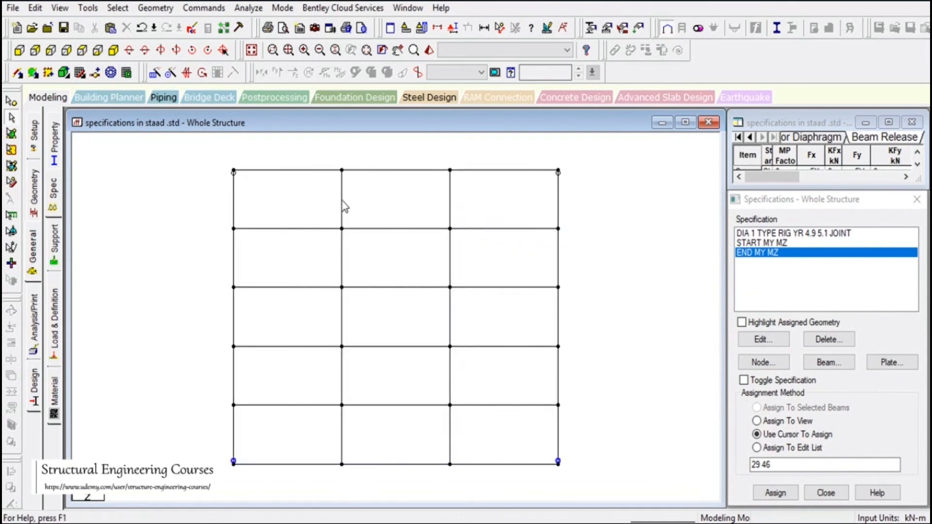
left_click(113, 50)
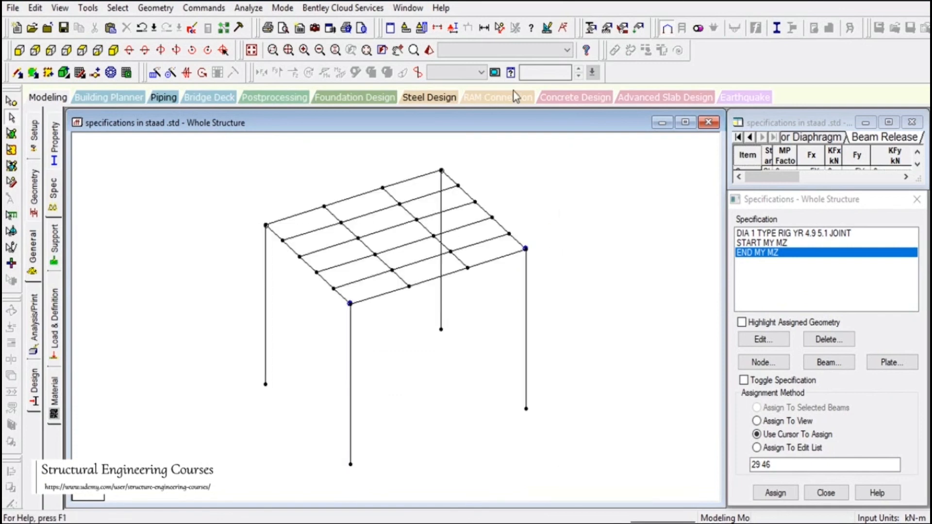
left_click(500, 28)
left_click(325, 206)
left_click(409, 287)
left_click(383, 188)
left_click(467, 268)
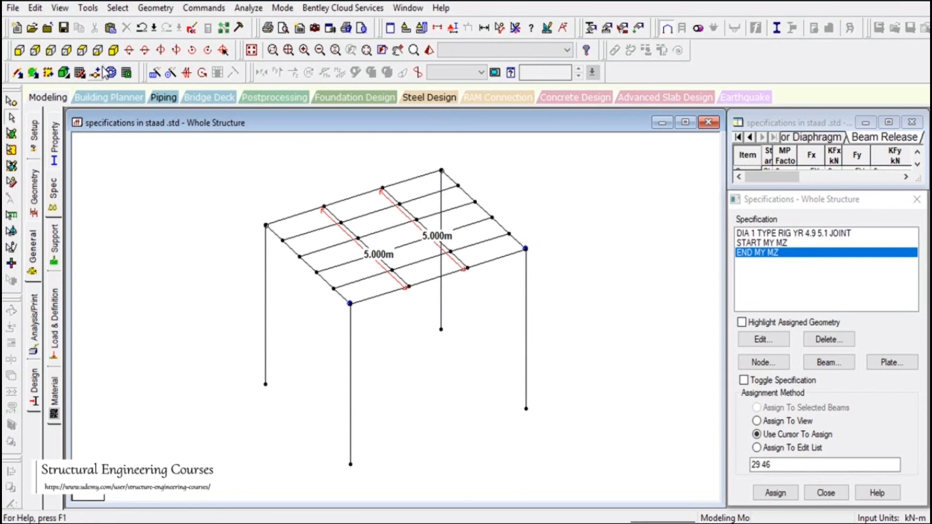
- In plan view, give the two interior 5 m roof beams the START MY MZ release
left_click(82, 50)
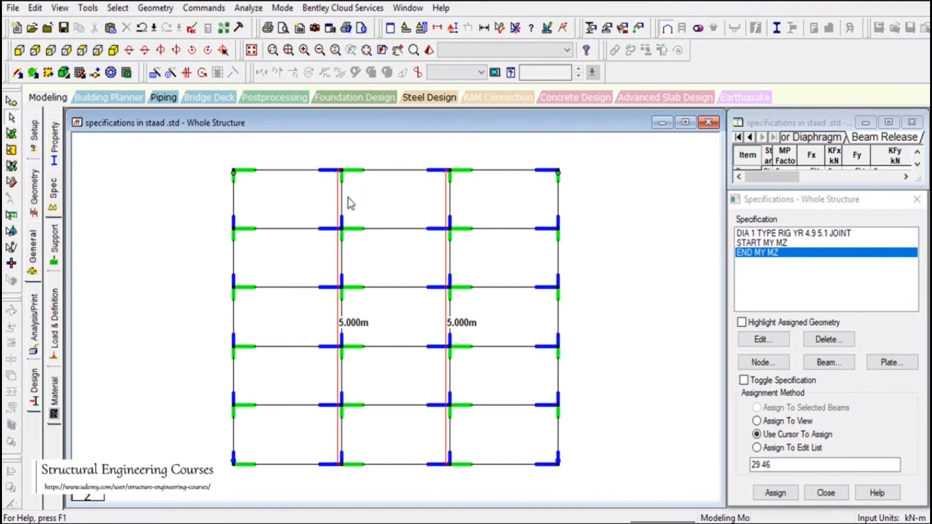
left_click(345, 197)
left_click(450, 199, "ctrl")
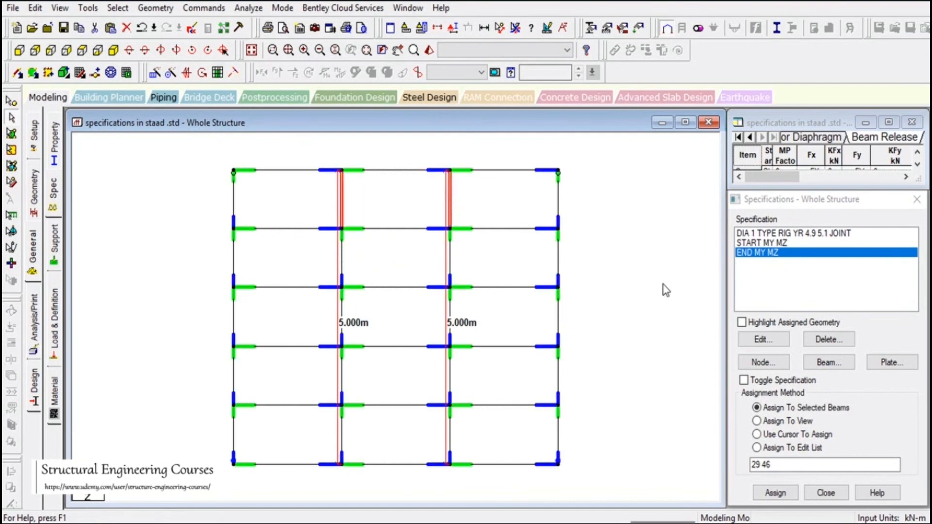
left_click(783, 244)
left_click(776, 493)
left_click(776, 391)
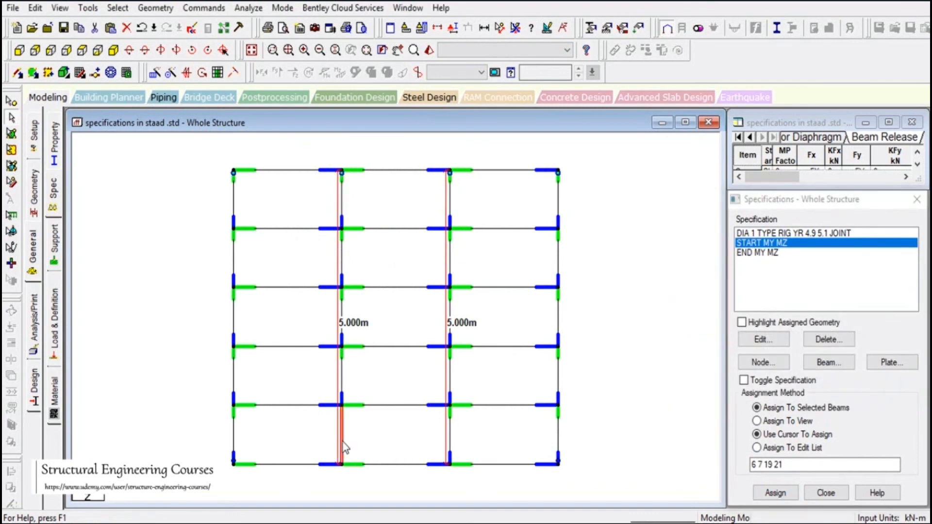
- Assign END MY MZ to the interior beams (list 29 36 44 46) and return to isometric
left_click(451, 439)
left_click(760, 253)
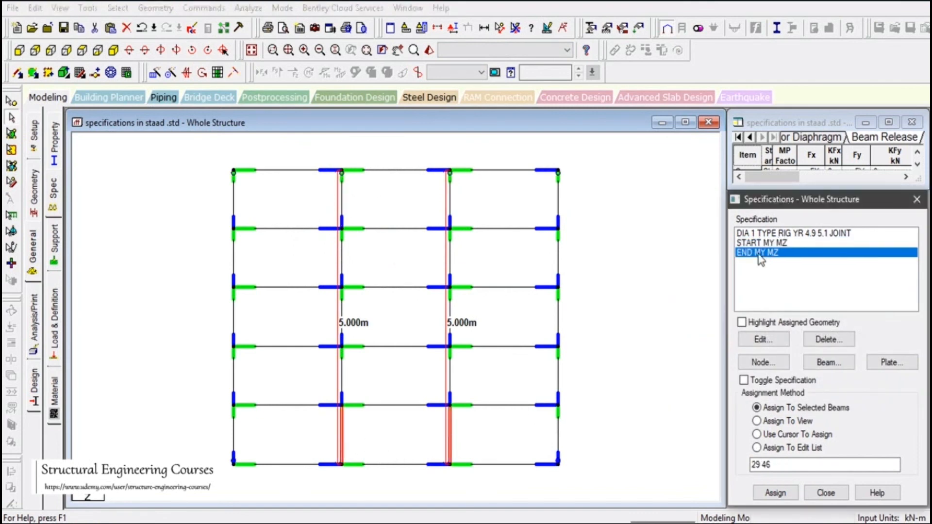
left_click(775, 491)
left_click(835, 387)
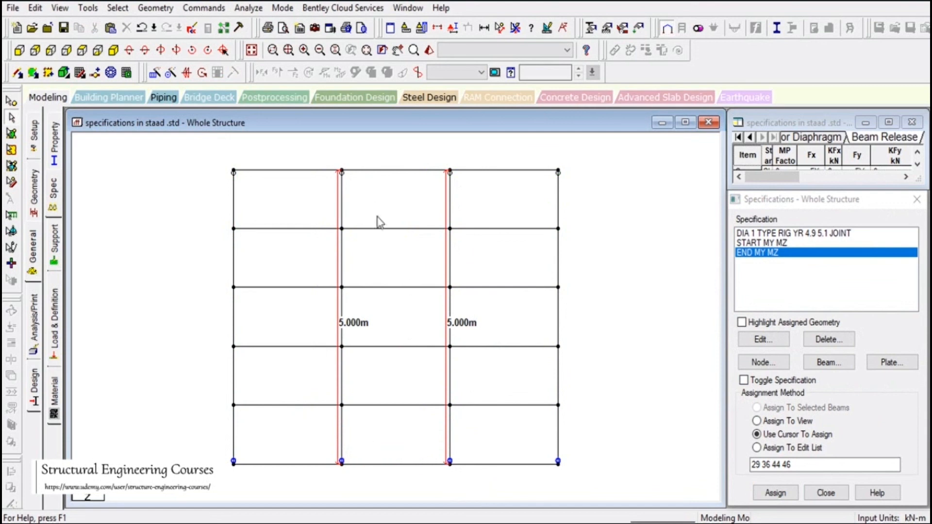
left_click(115, 50)
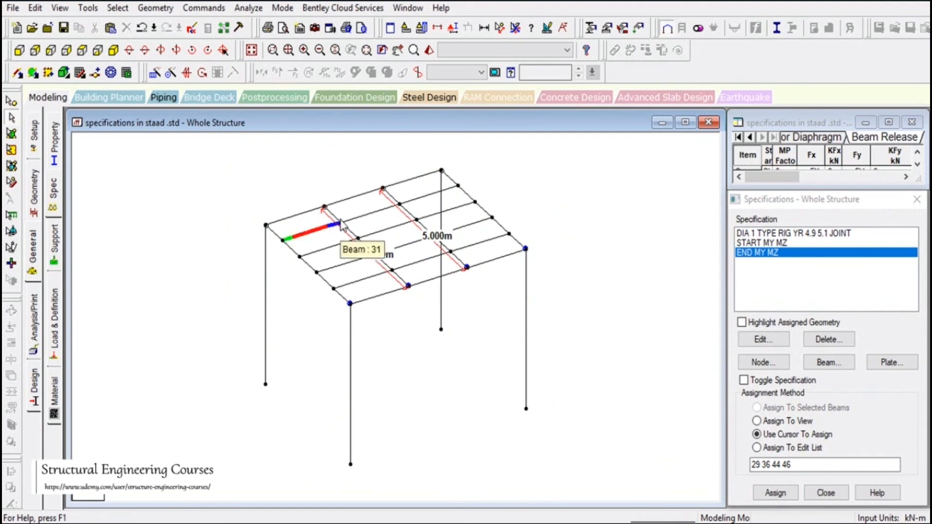
scroll(444, 354, "up", 5)
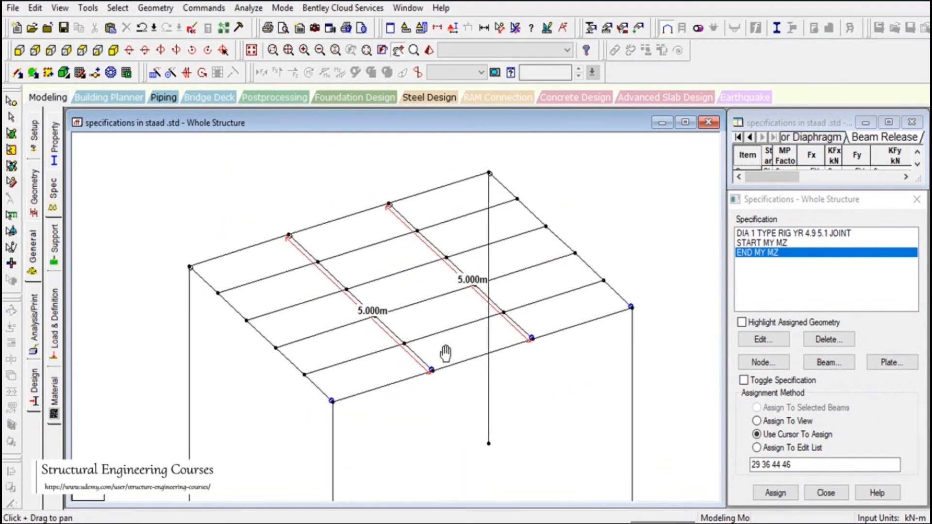
scroll(425, 291, "down", 2)
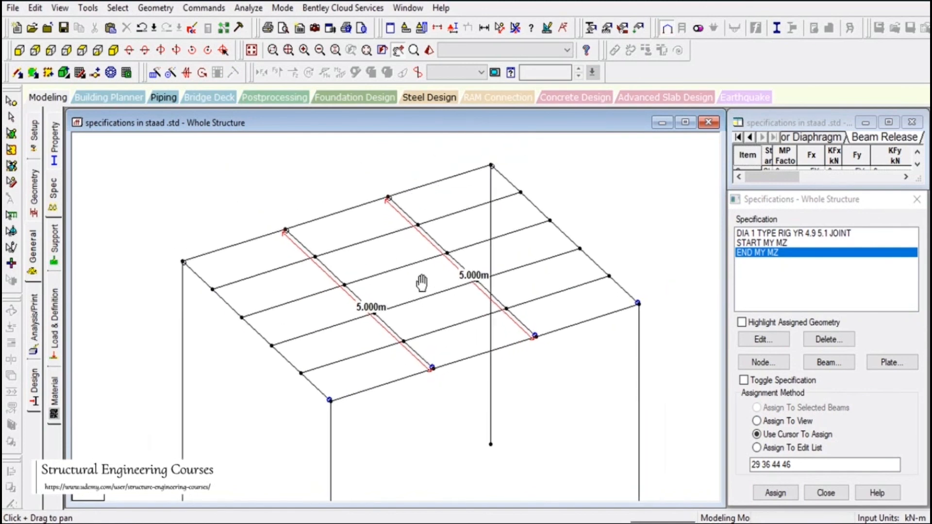
left_click(12, 119)
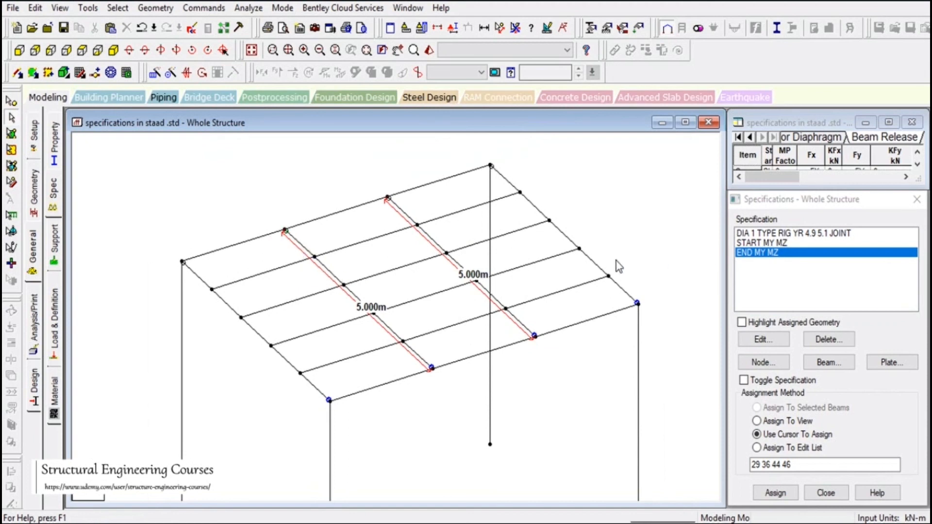
left_click(422, 360)
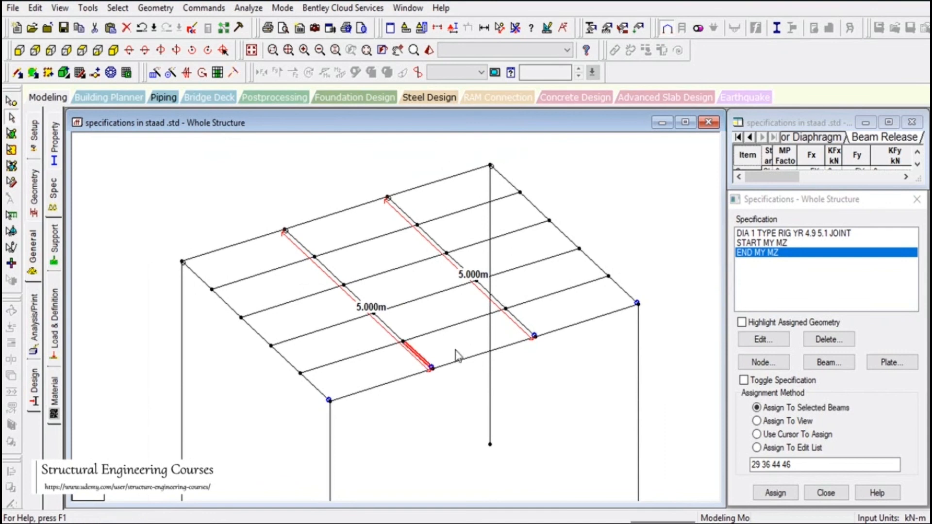
left_click(519, 322)
left_click(404, 215)
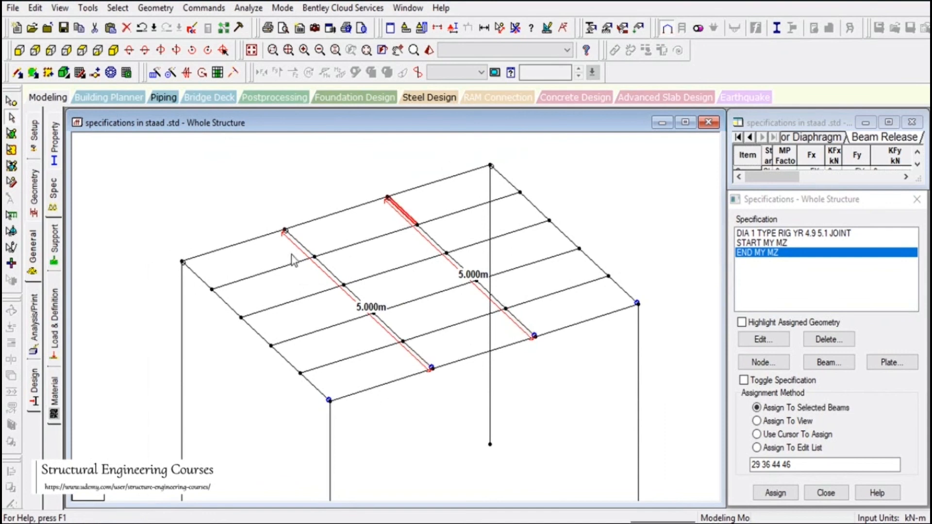
left_click(302, 243)
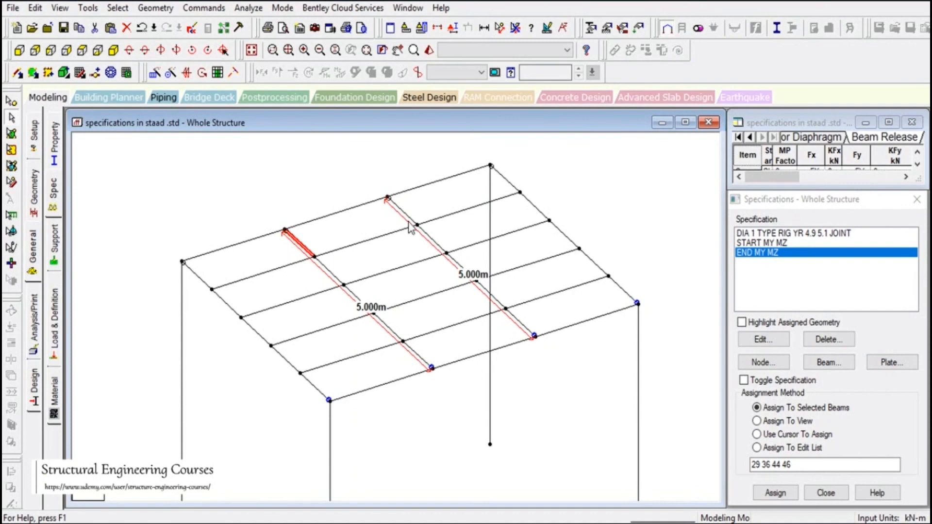
- In plan view, window-select the four intermediate rows of secondary roof beams
left_click(82, 51)
scroll(321, 221, "down", 3)
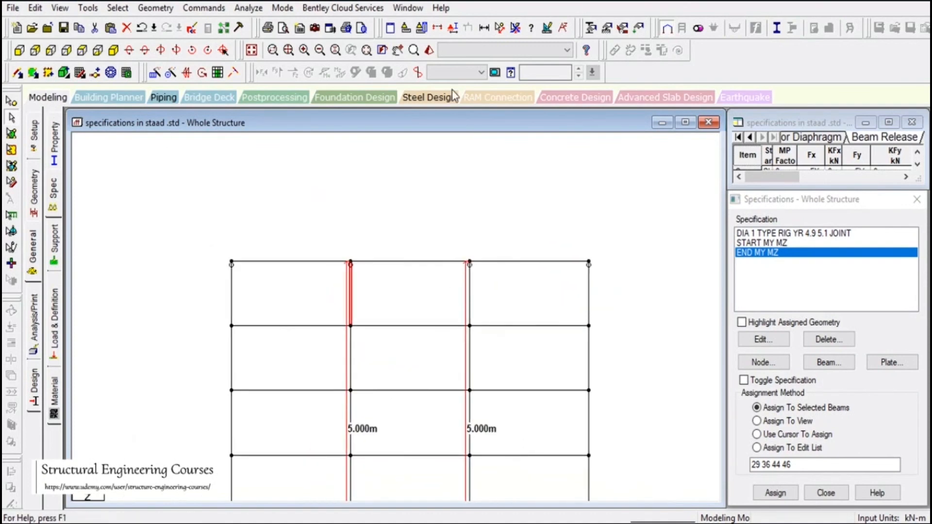
left_click(398, 51)
left_click_drag(578, 406, 549, 268)
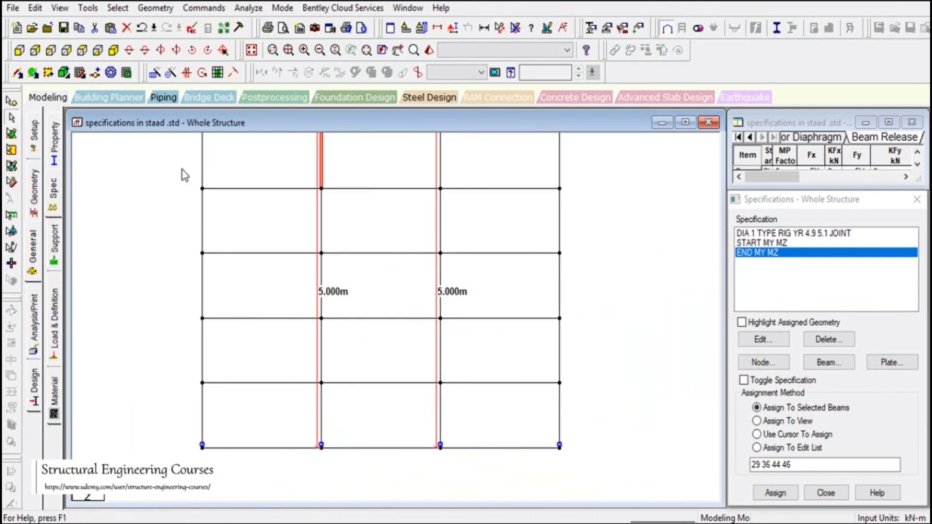
left_click_drag(174, 177, 668, 194)
left_click_drag(162, 243, 607, 260, "ctrl")
left_click_drag(196, 313, 590, 334, "ctrl")
left_click_drag(171, 379, 607, 384, "ctrl")
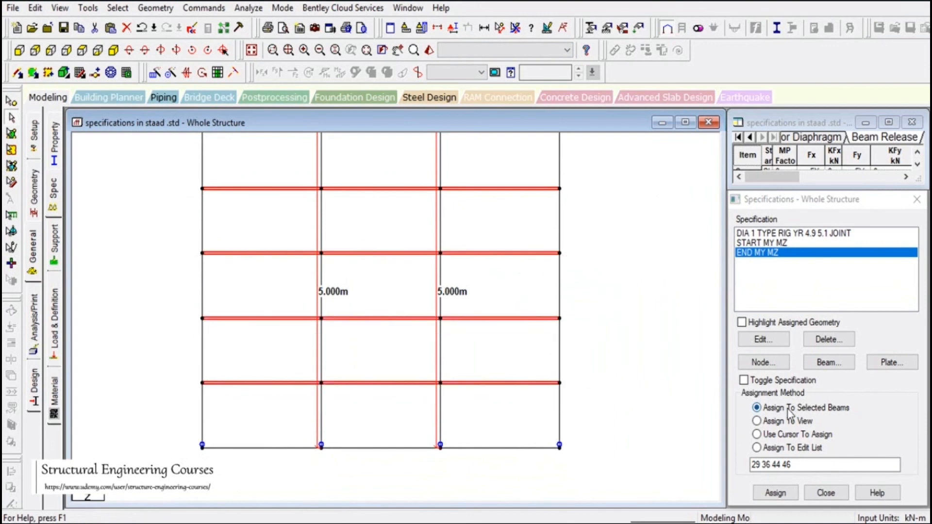
- Assign both END MY MZ and START MY MZ releases to the selected secondary beams
left_click(779, 492)
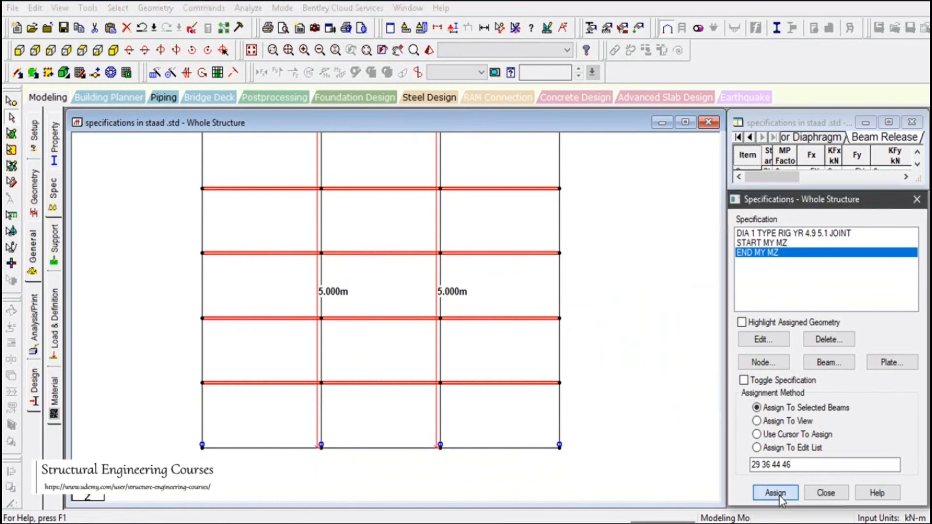
left_click(836, 389)
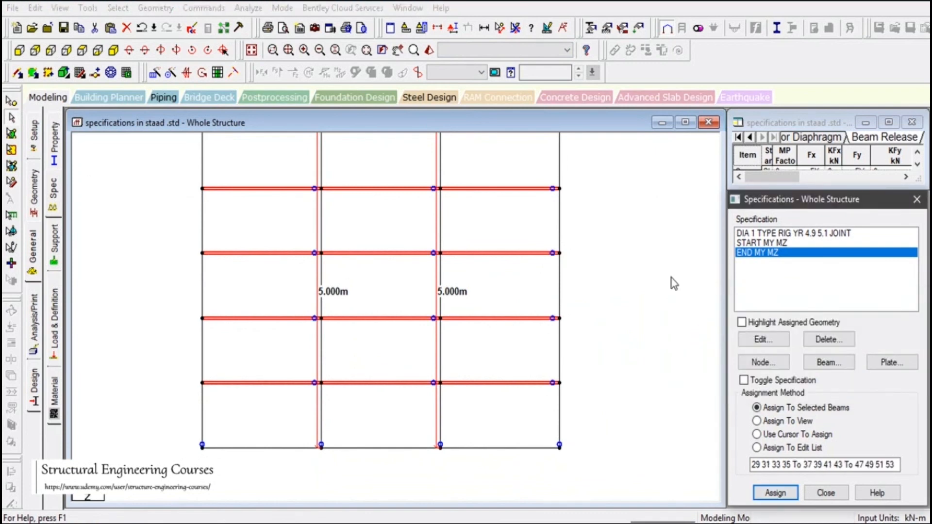
left_click(782, 243)
left_click(776, 493)
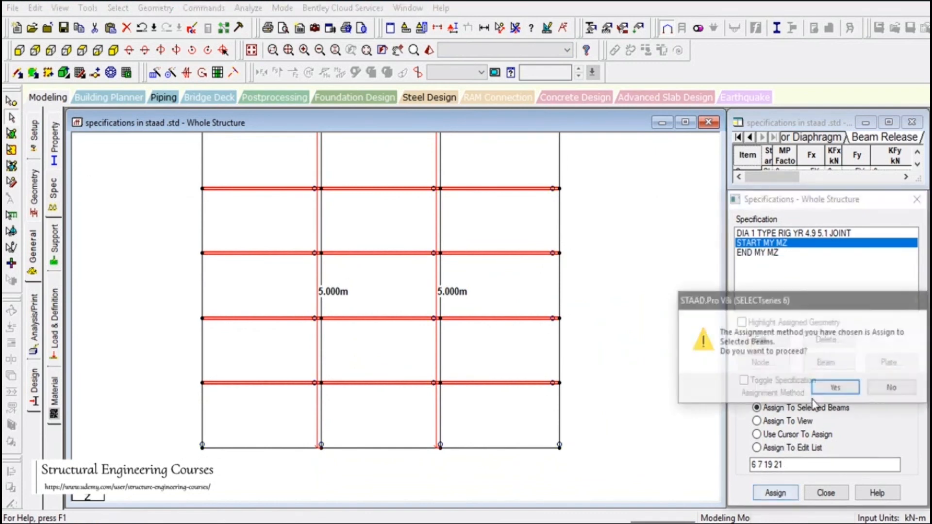
left_click(837, 391)
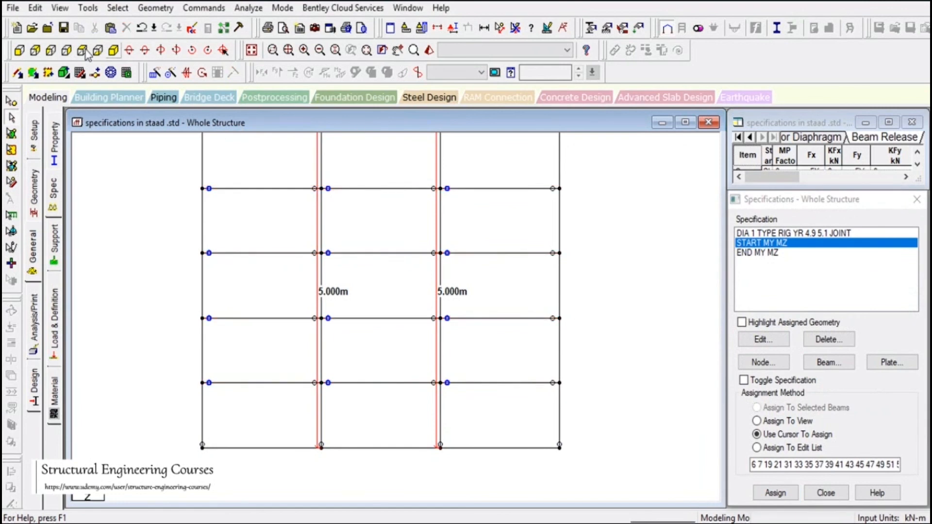
left_click(113, 50)
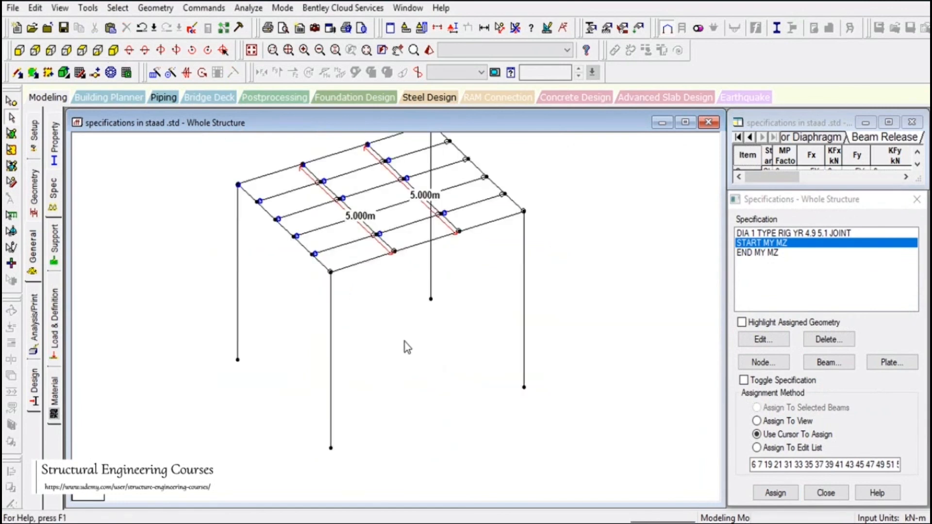
left_click(398, 50)
scroll(443, 285, "up", 2)
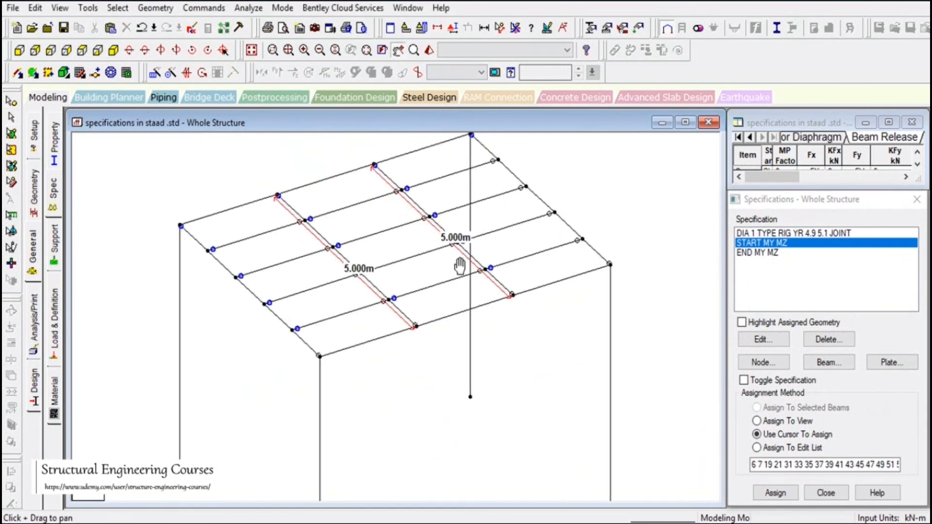
left_click_drag(402, 339, 398, 376)
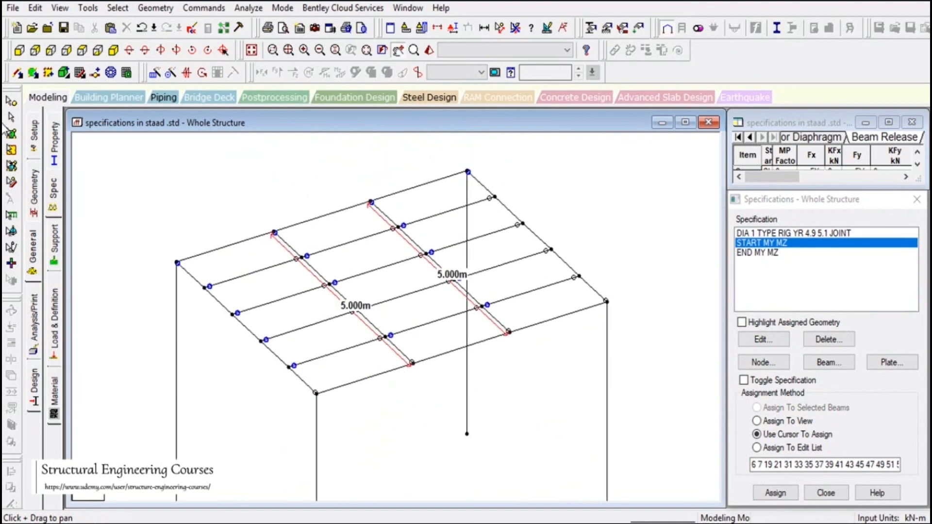
left_click(11, 117)
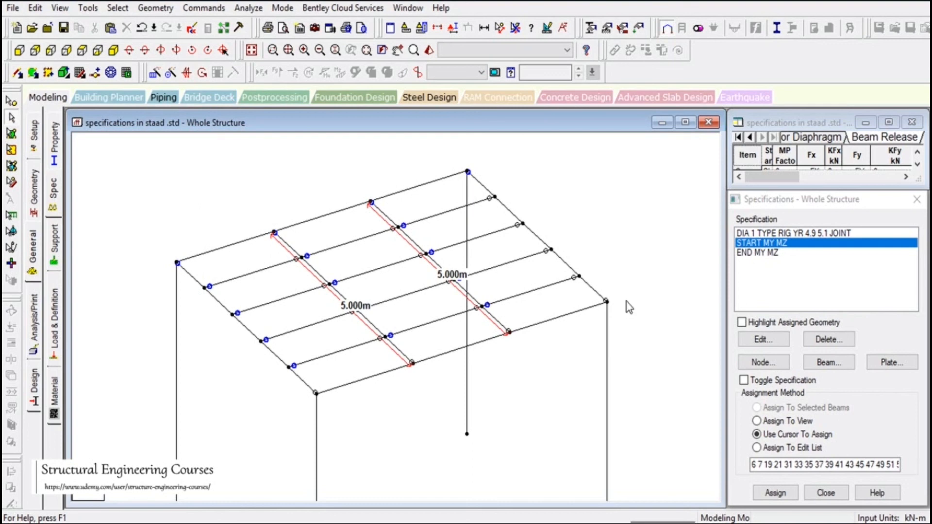
scroll(630, 309, "down", 2)
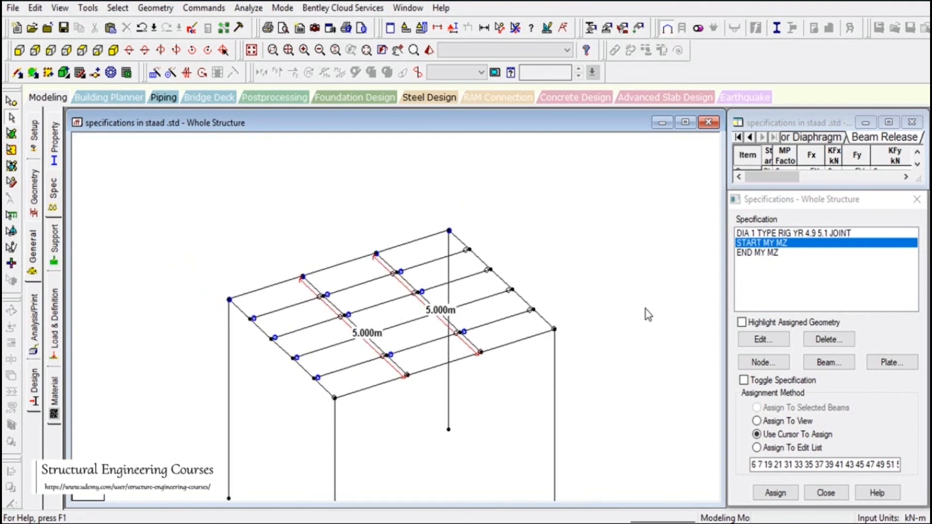